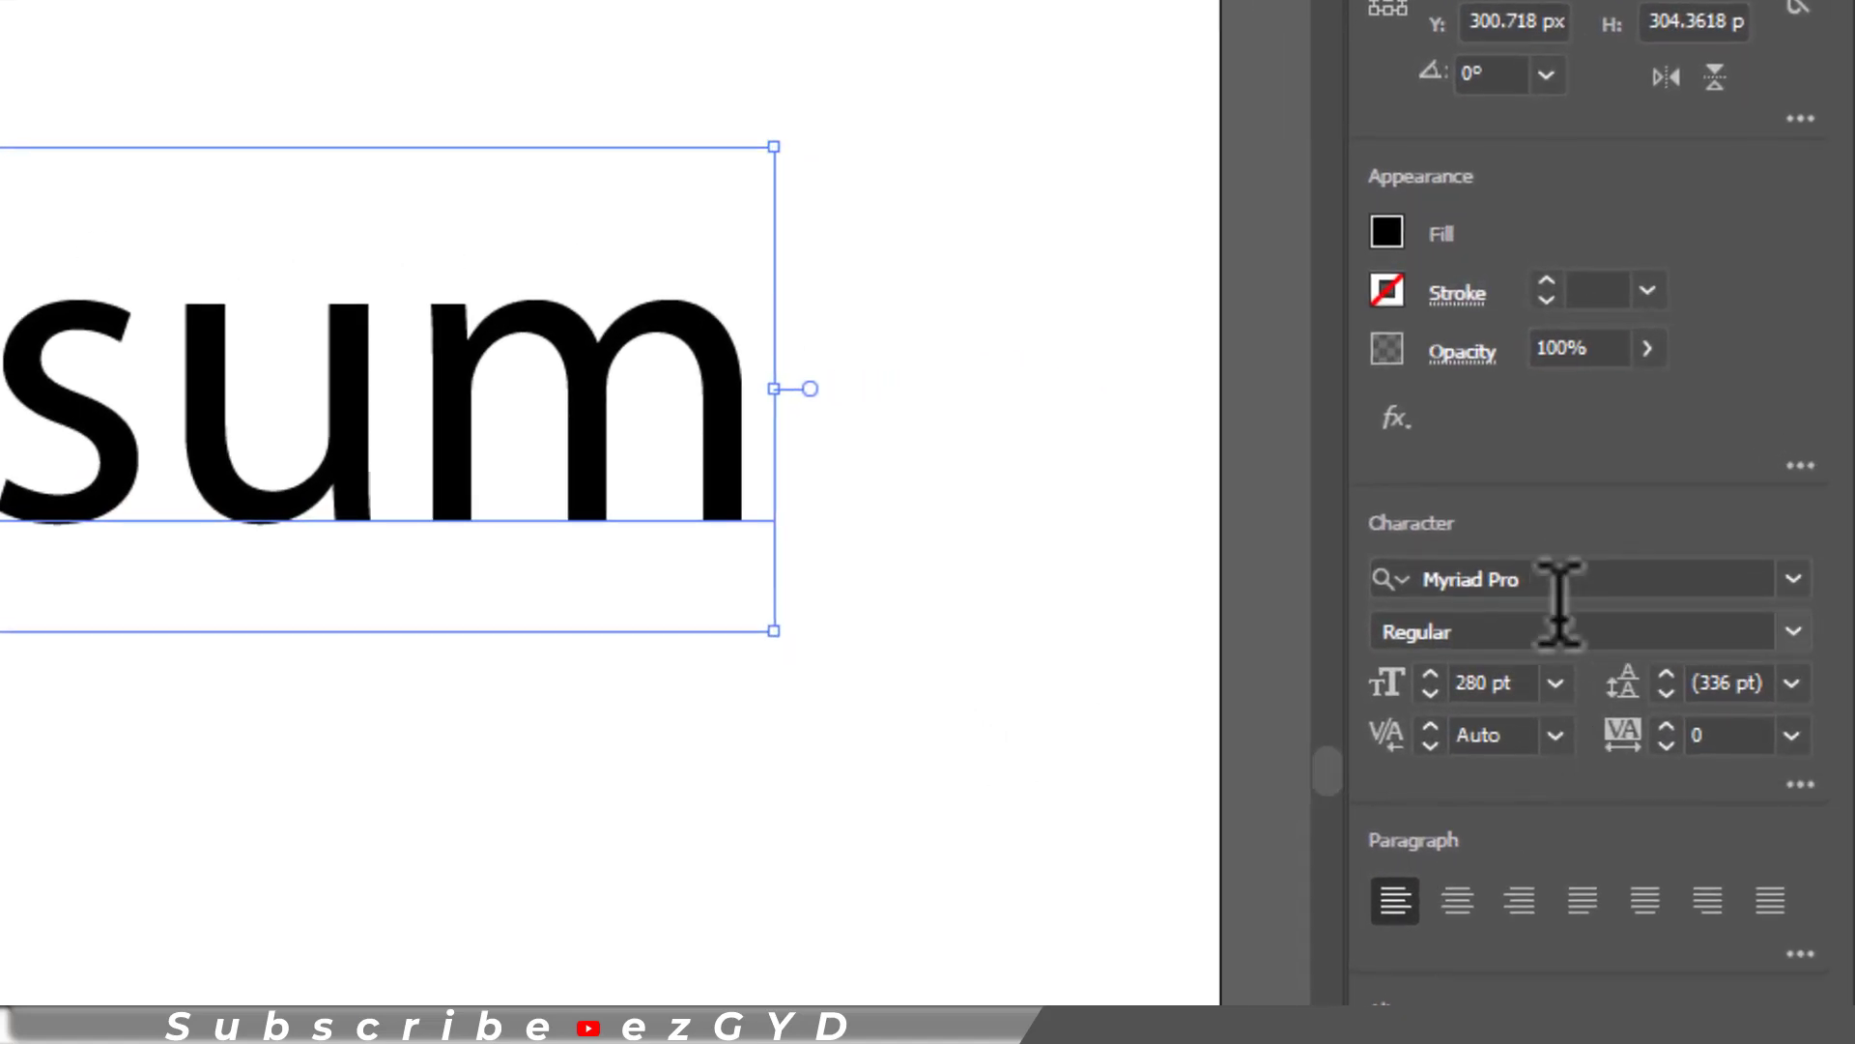
Set the font of the Lorem ipsum text to Allana Regular and shift the text slightly toward the artboard's center.
click(1561, 577)
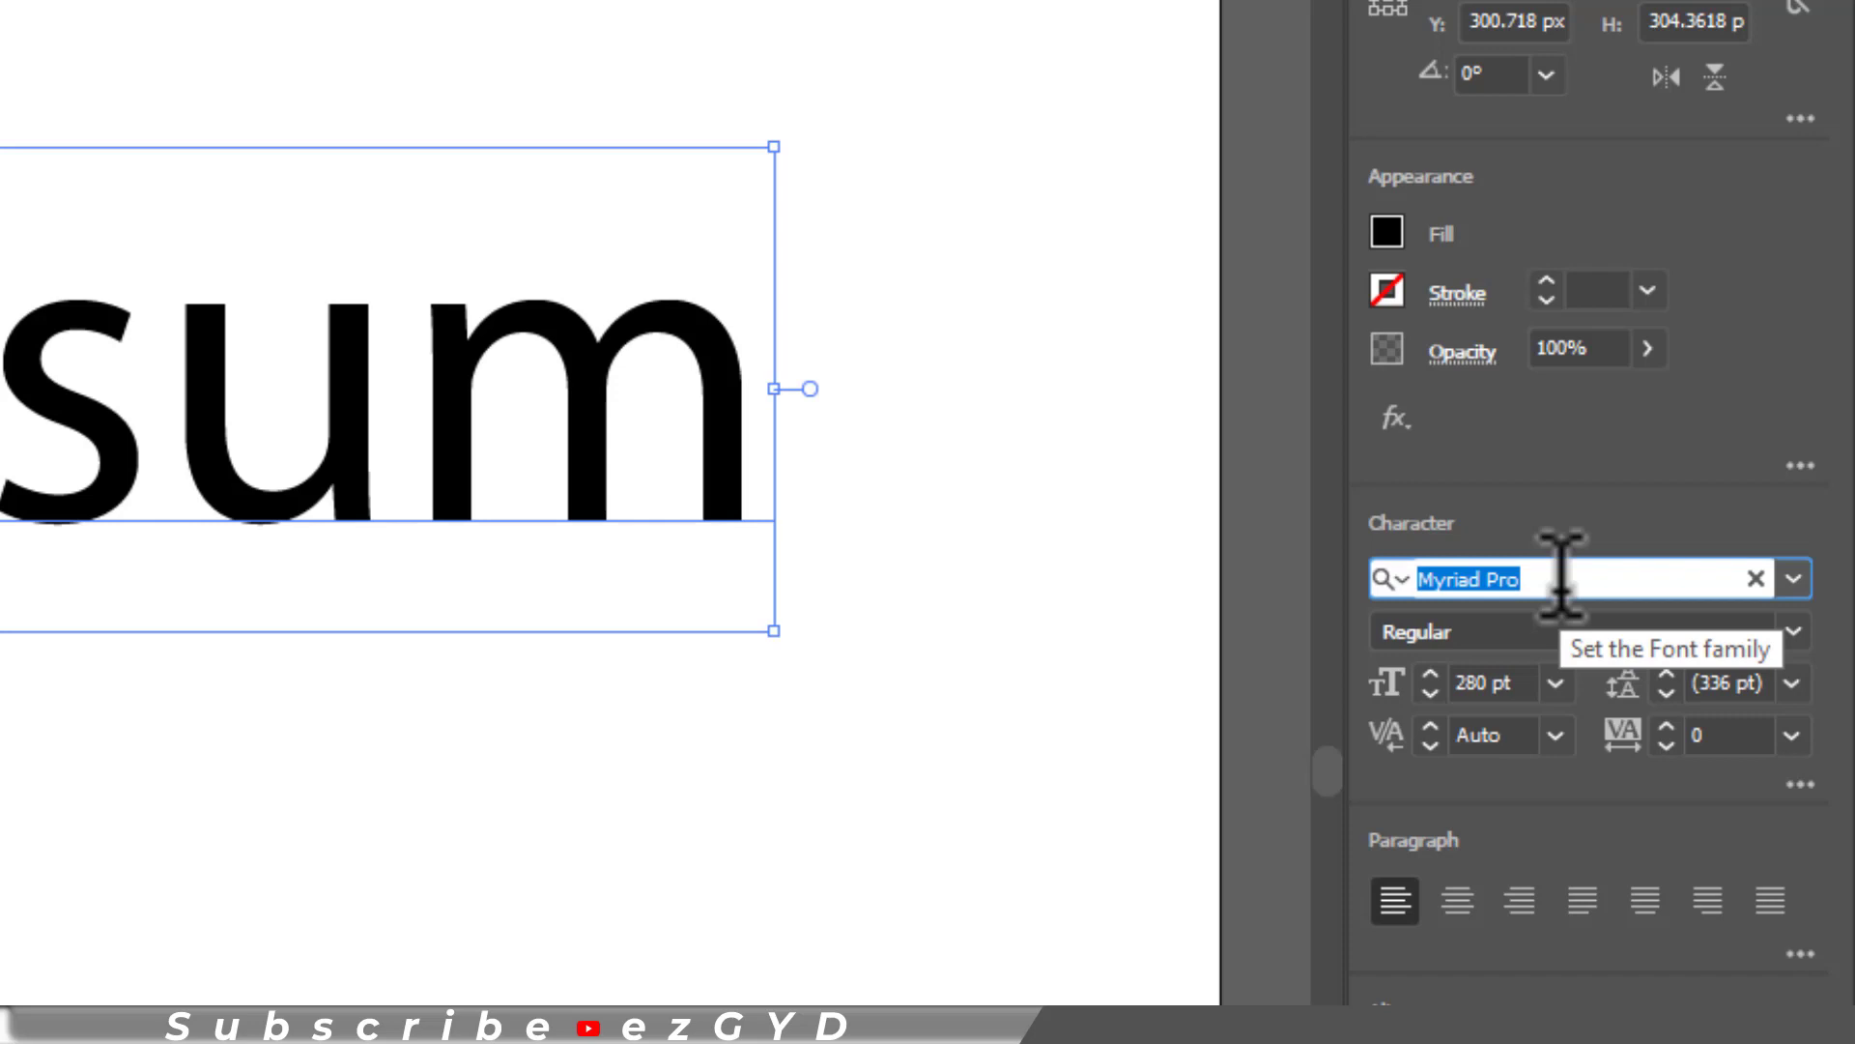
text(allana)
click(1822, 776)
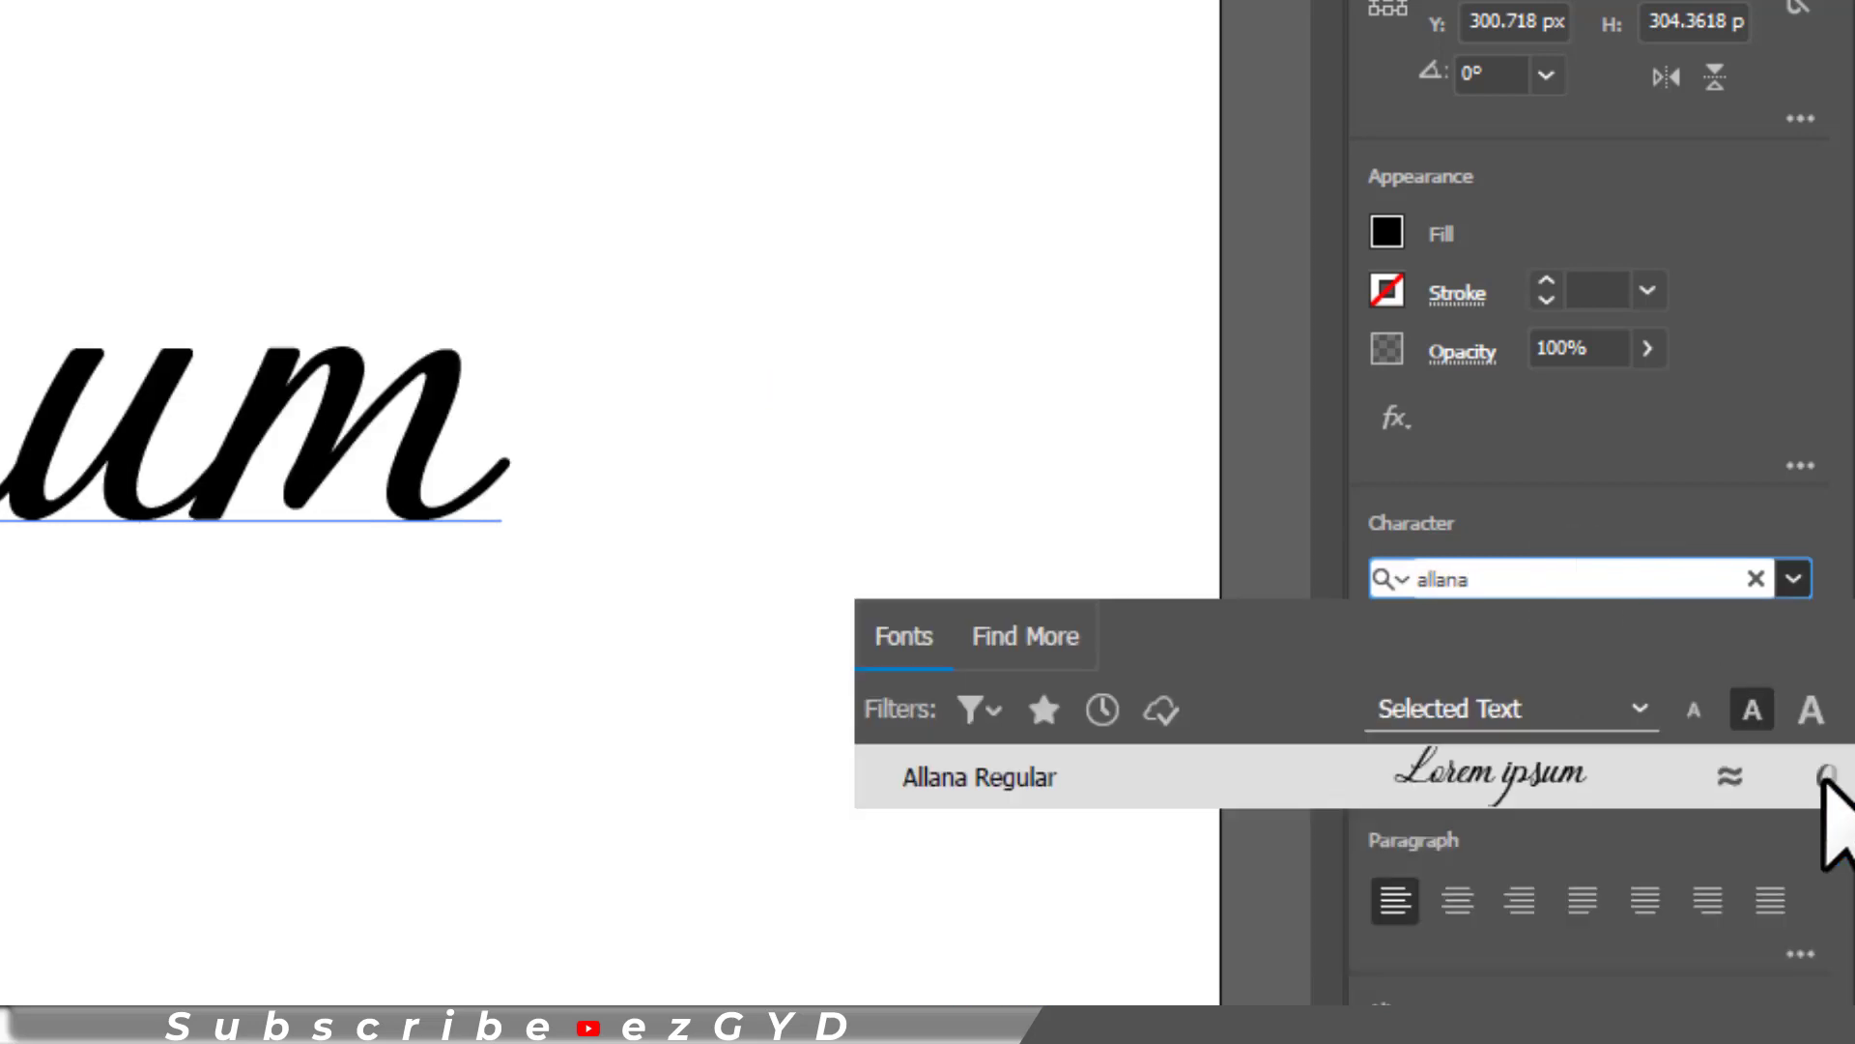
click(1143, 794)
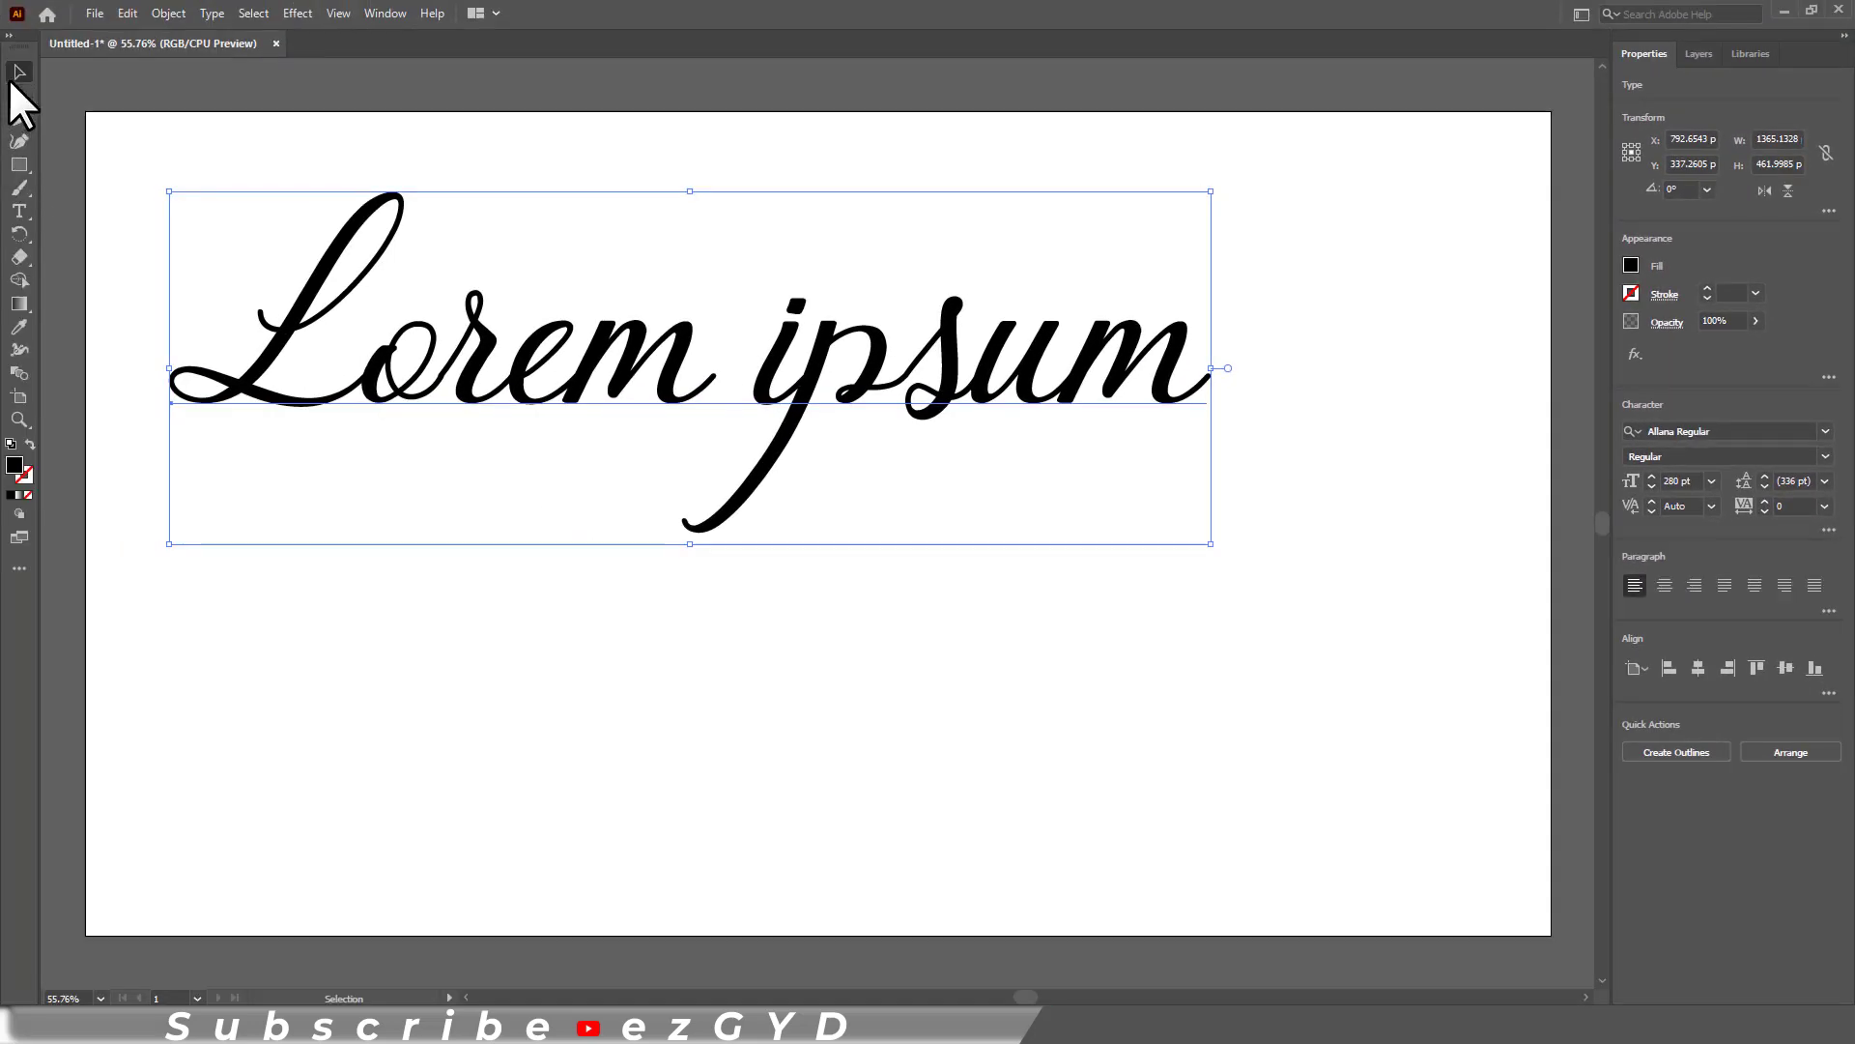
click(552, 430)
drag(799, 394, 842, 420)
click(827, 606)
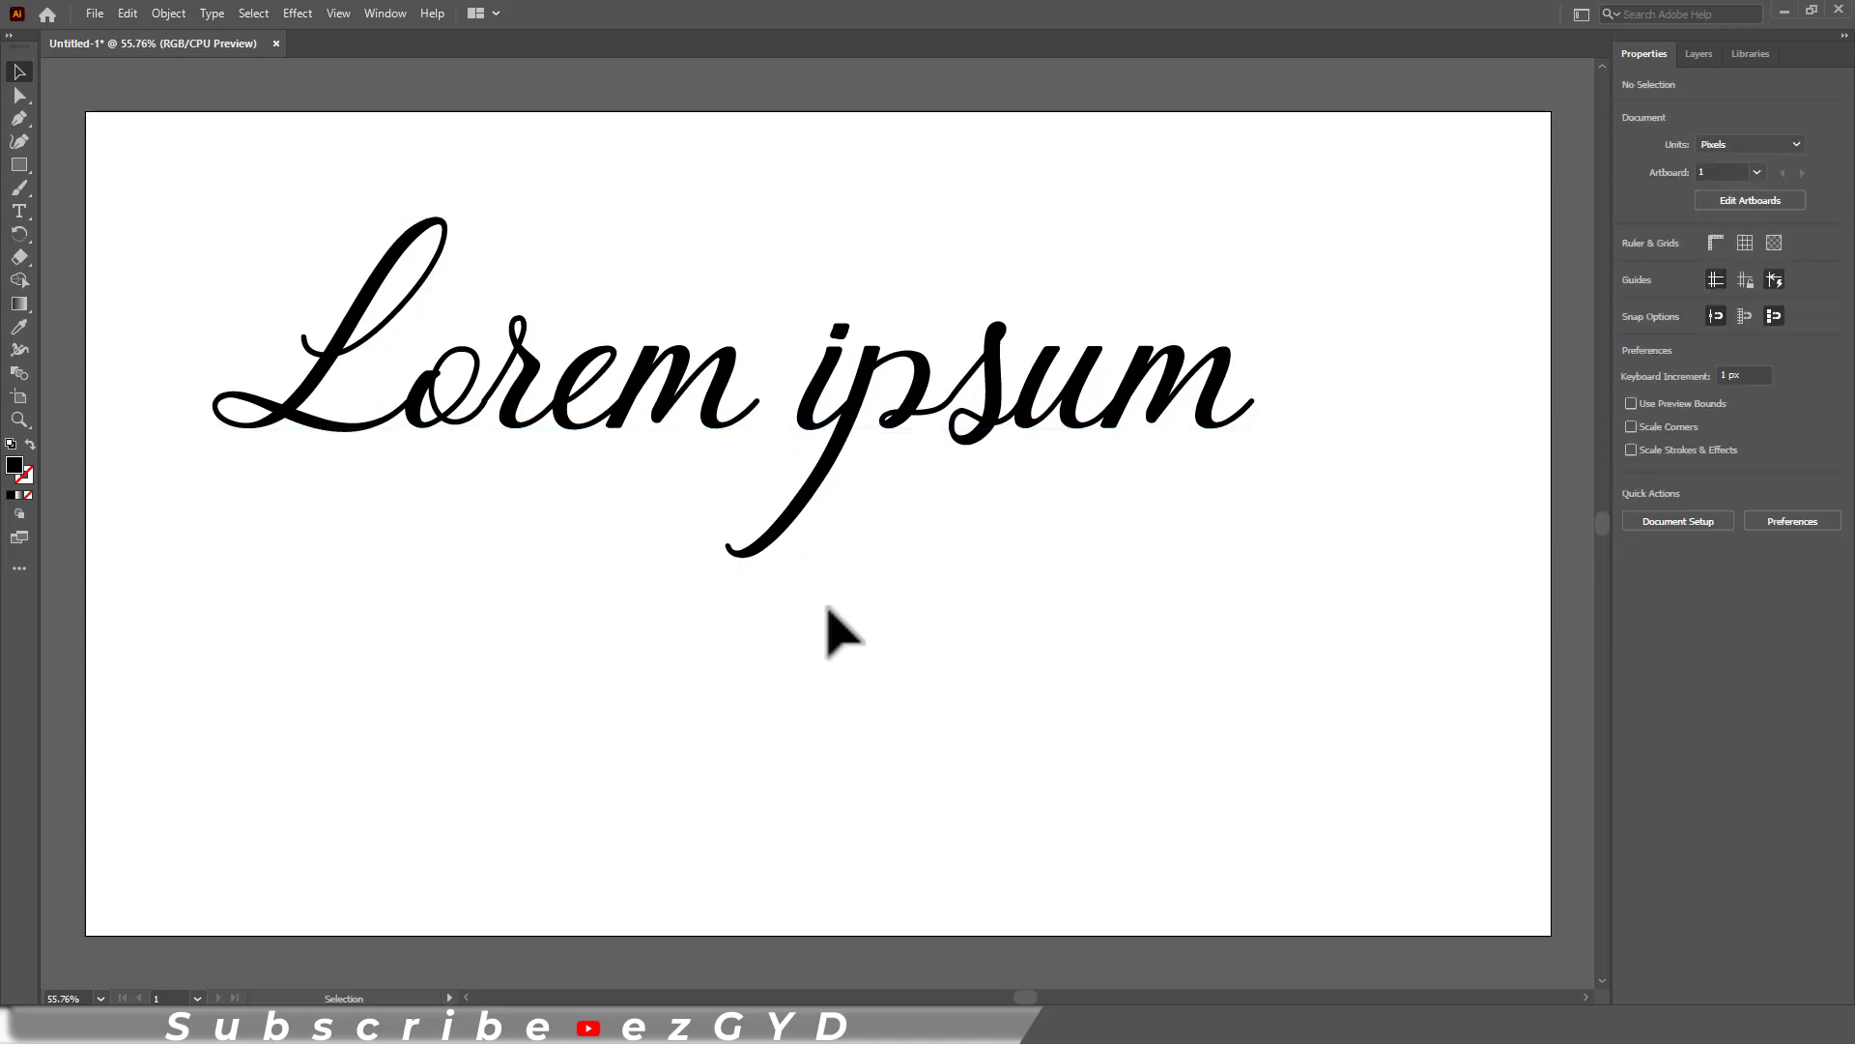
Try alternate glyphs on the final m of ipsum, settling on the one with the long wavy trailing swash.
click(872, 433)
key(t)
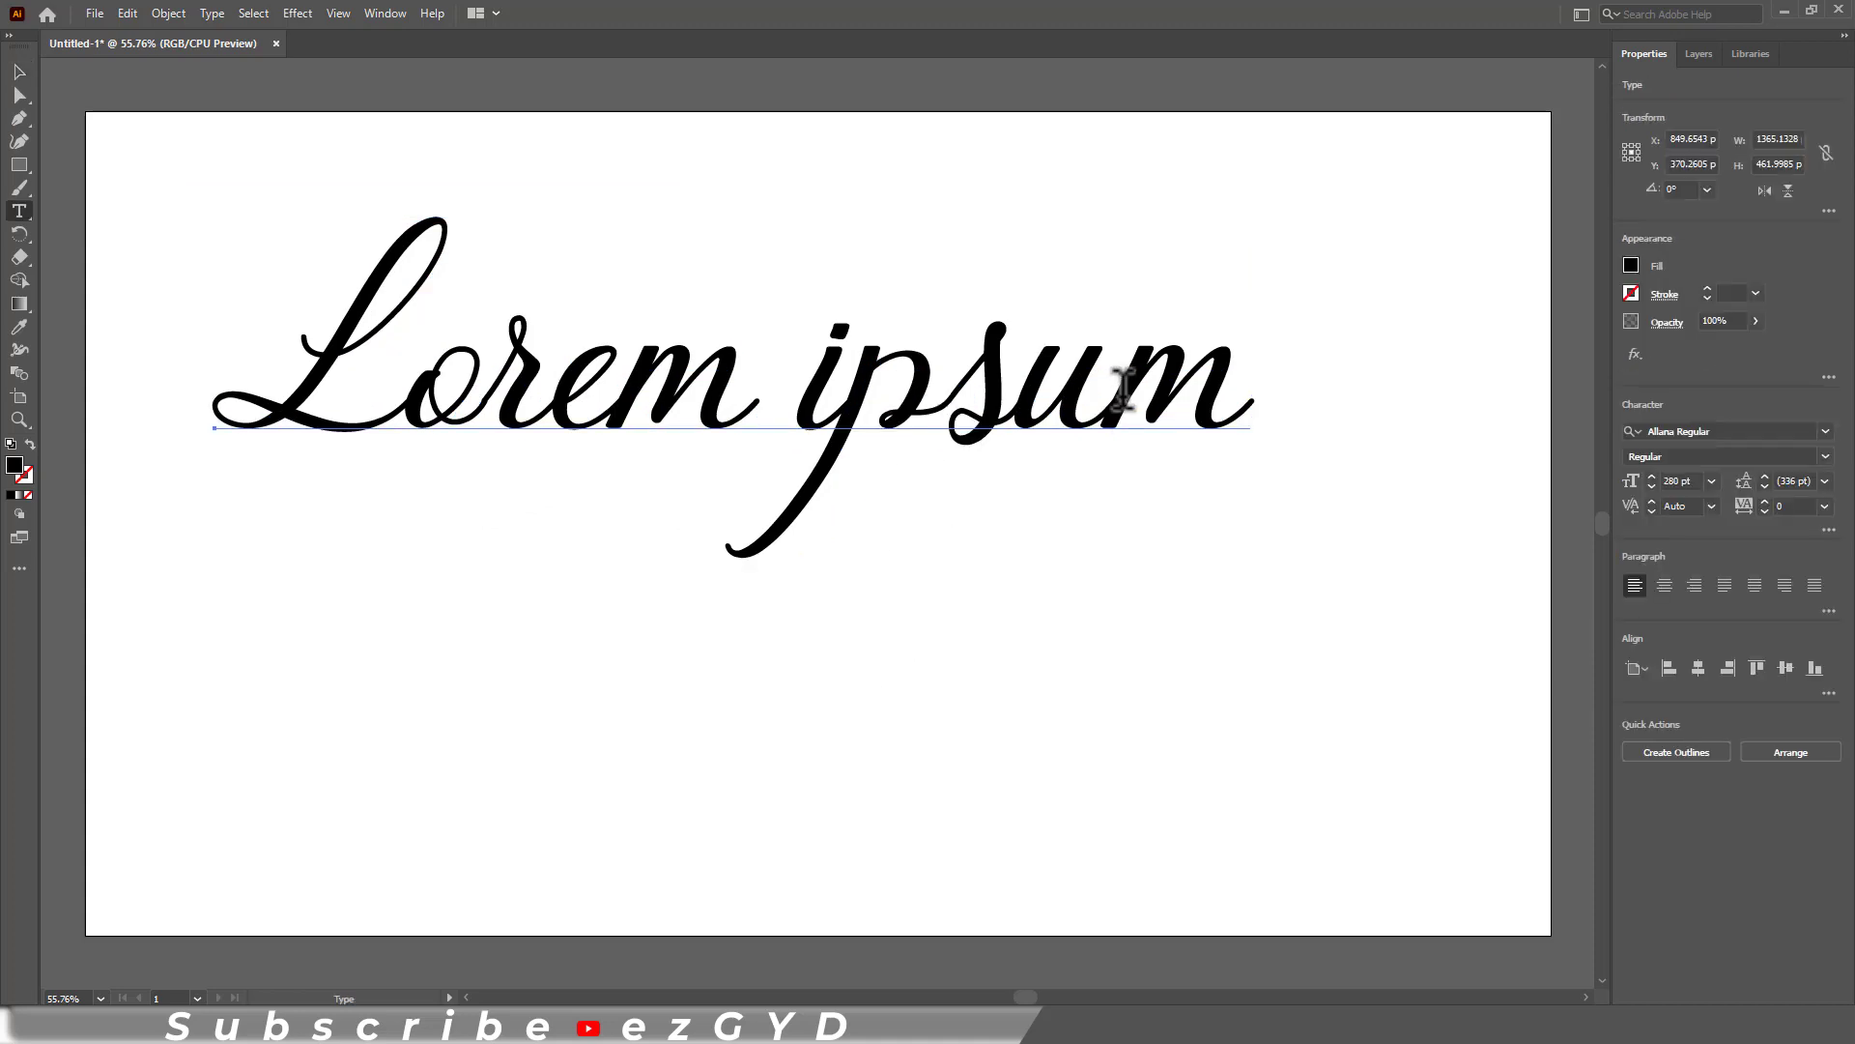
drag(1128, 390, 1198, 394)
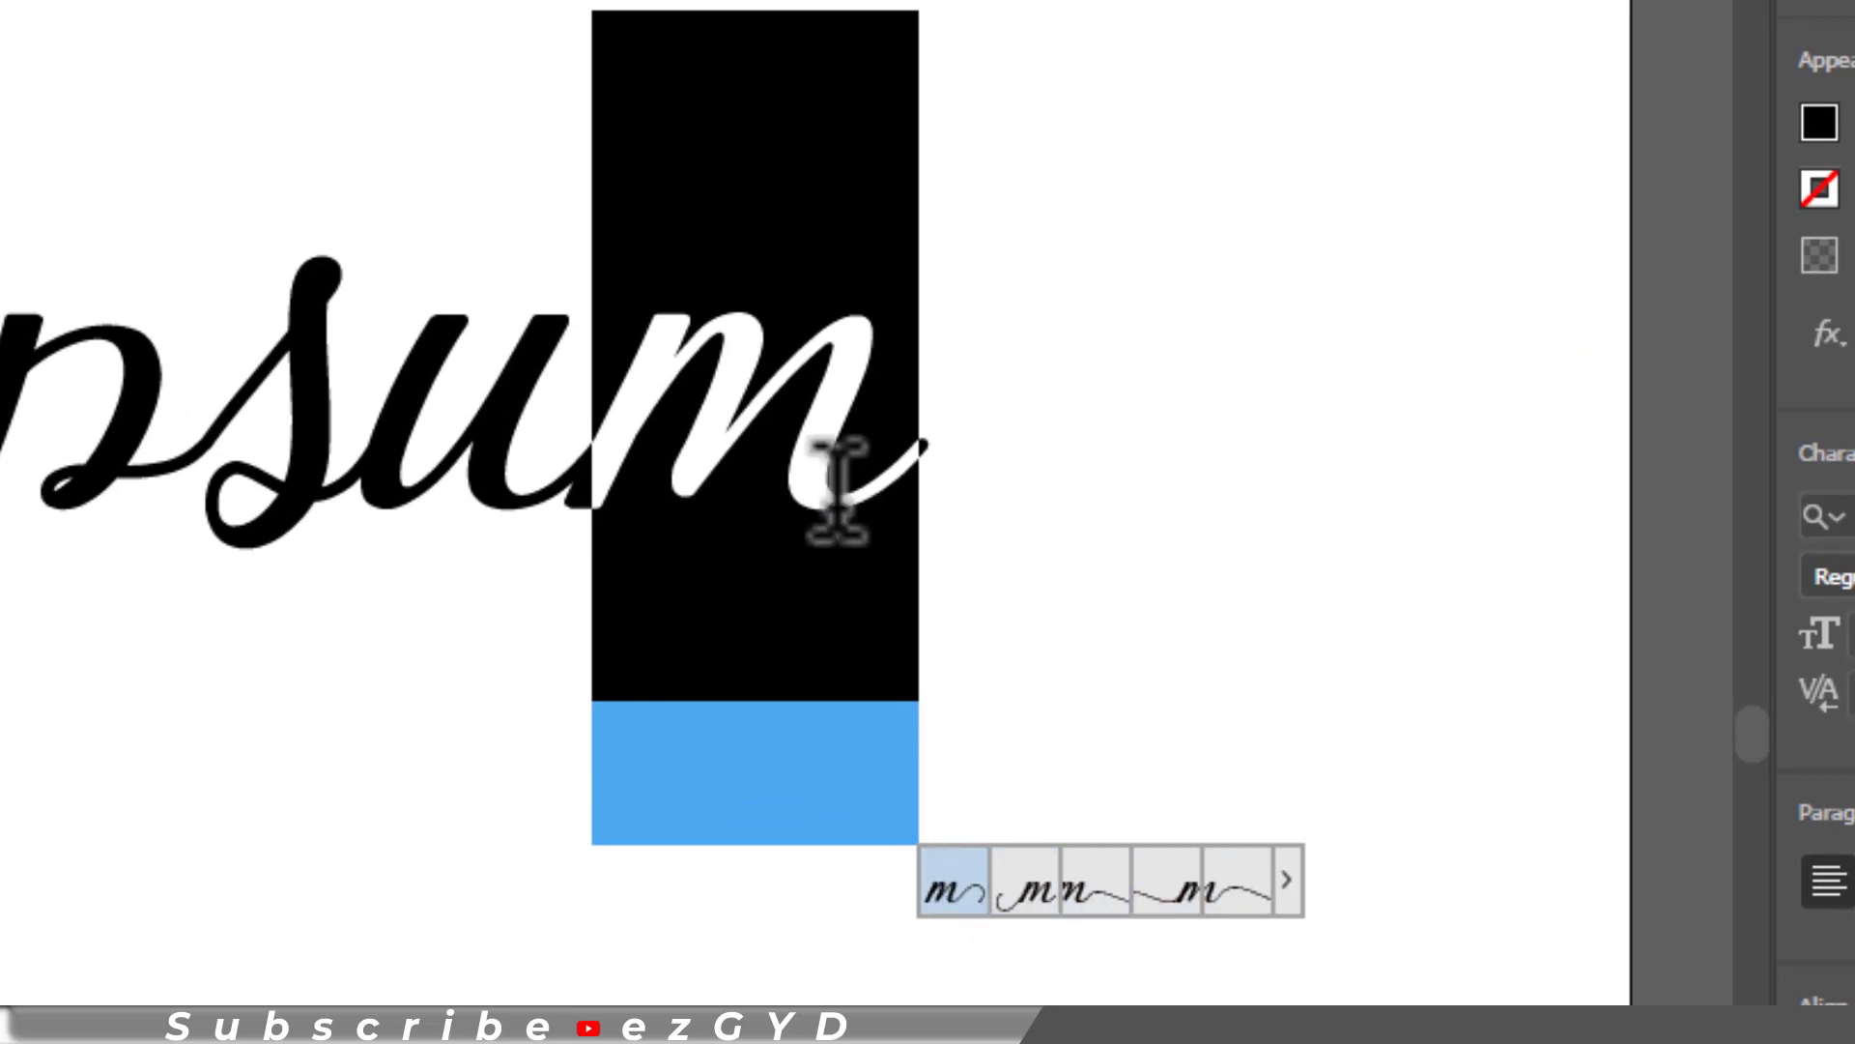
click(957, 894)
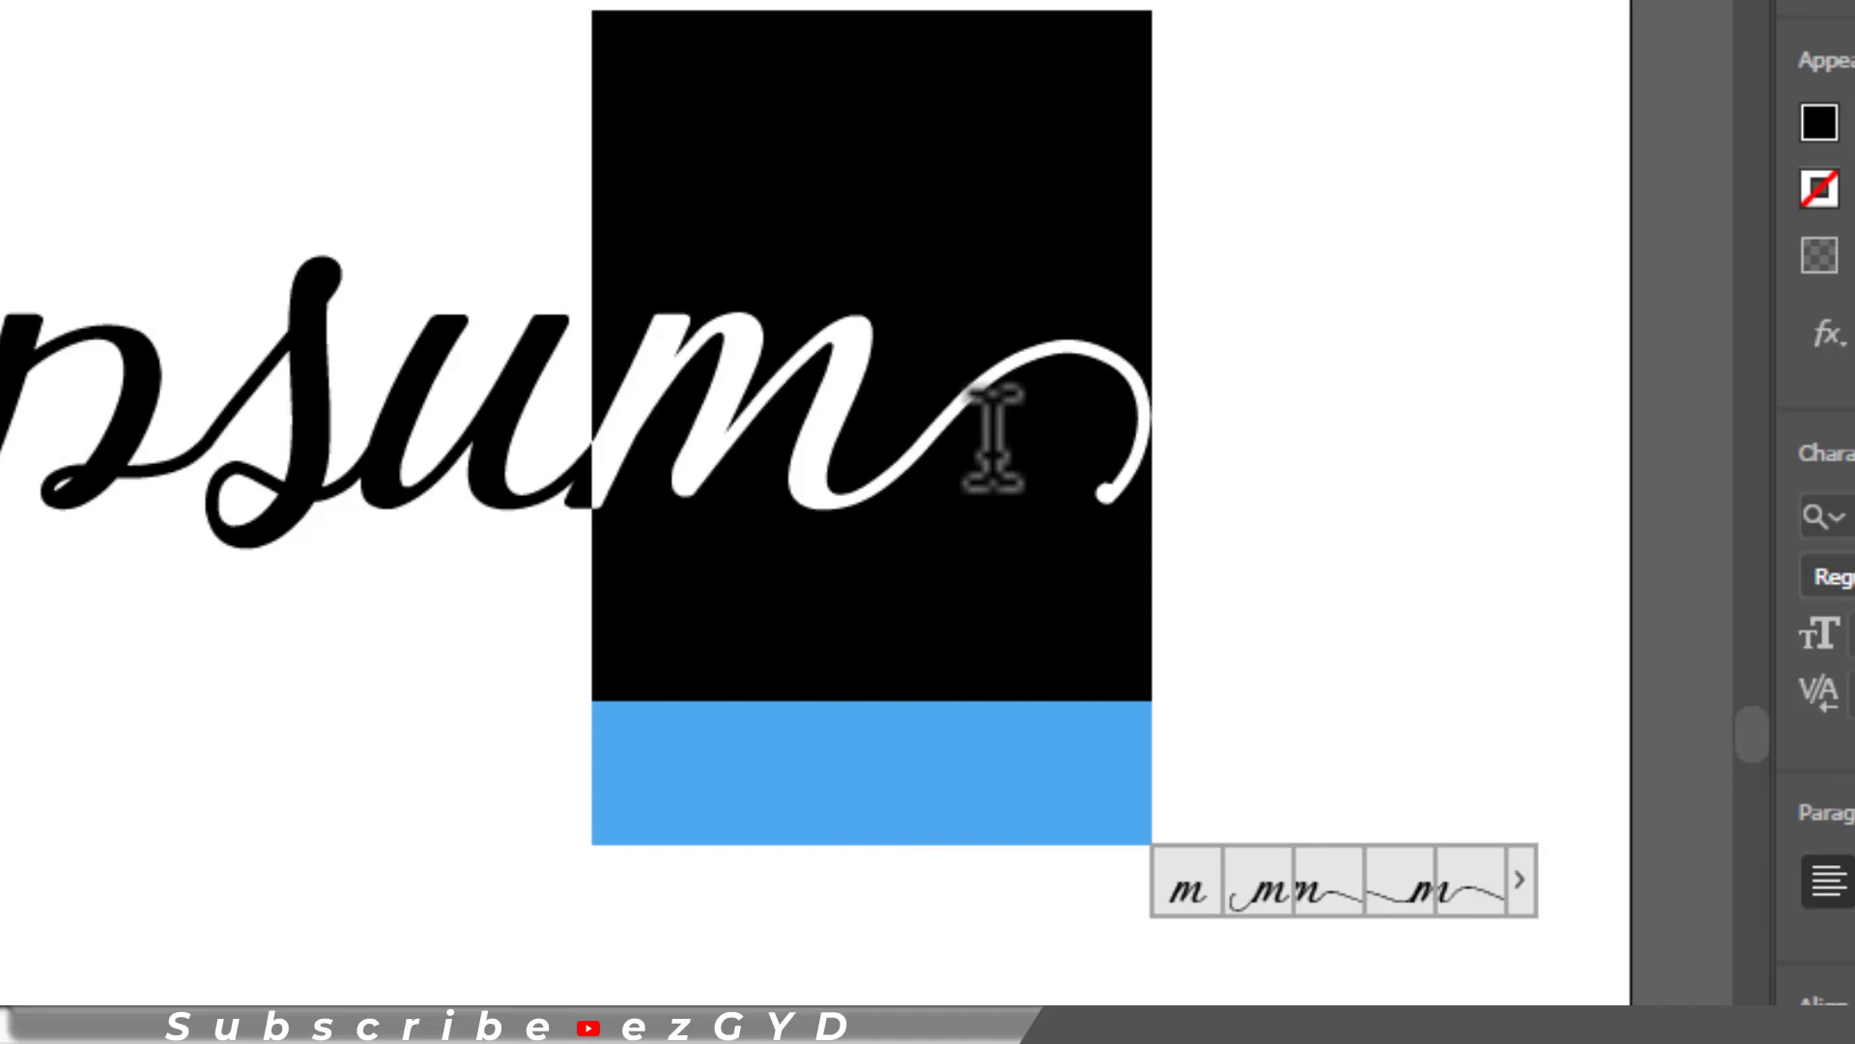
click(1272, 910)
click(1339, 916)
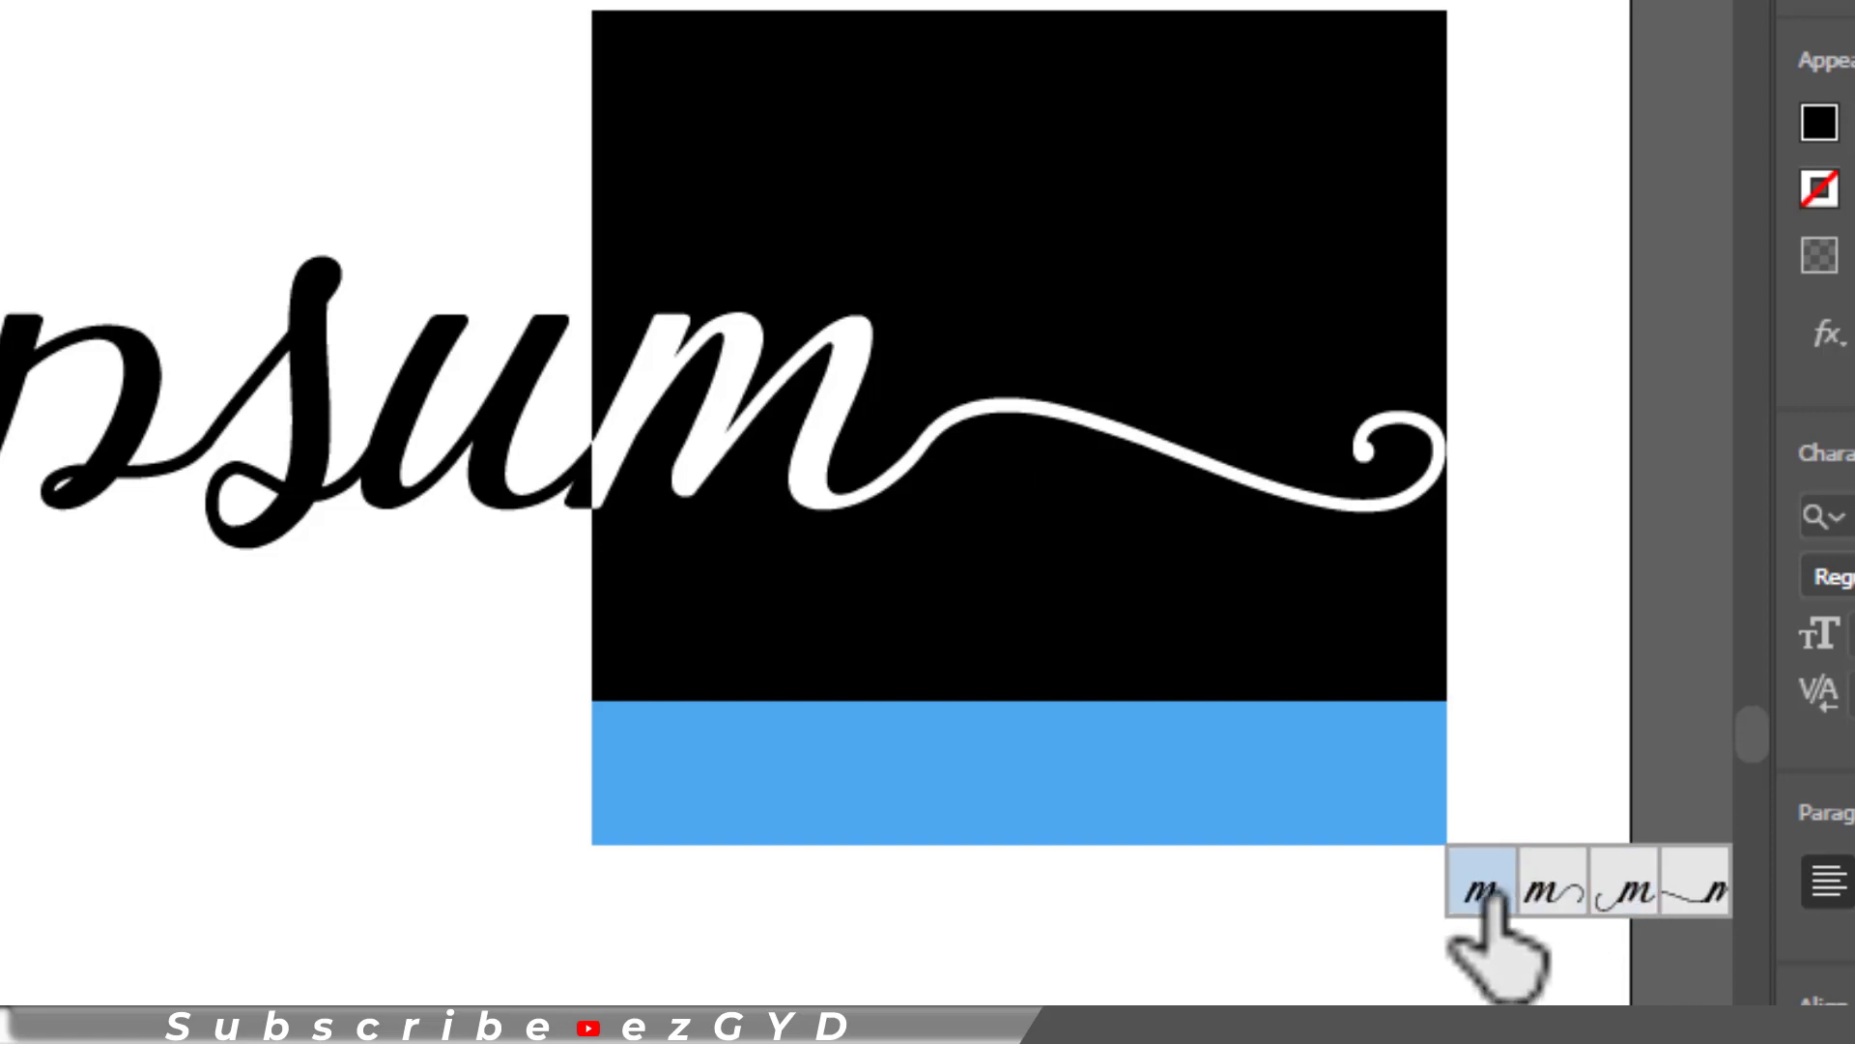
click(1544, 887)
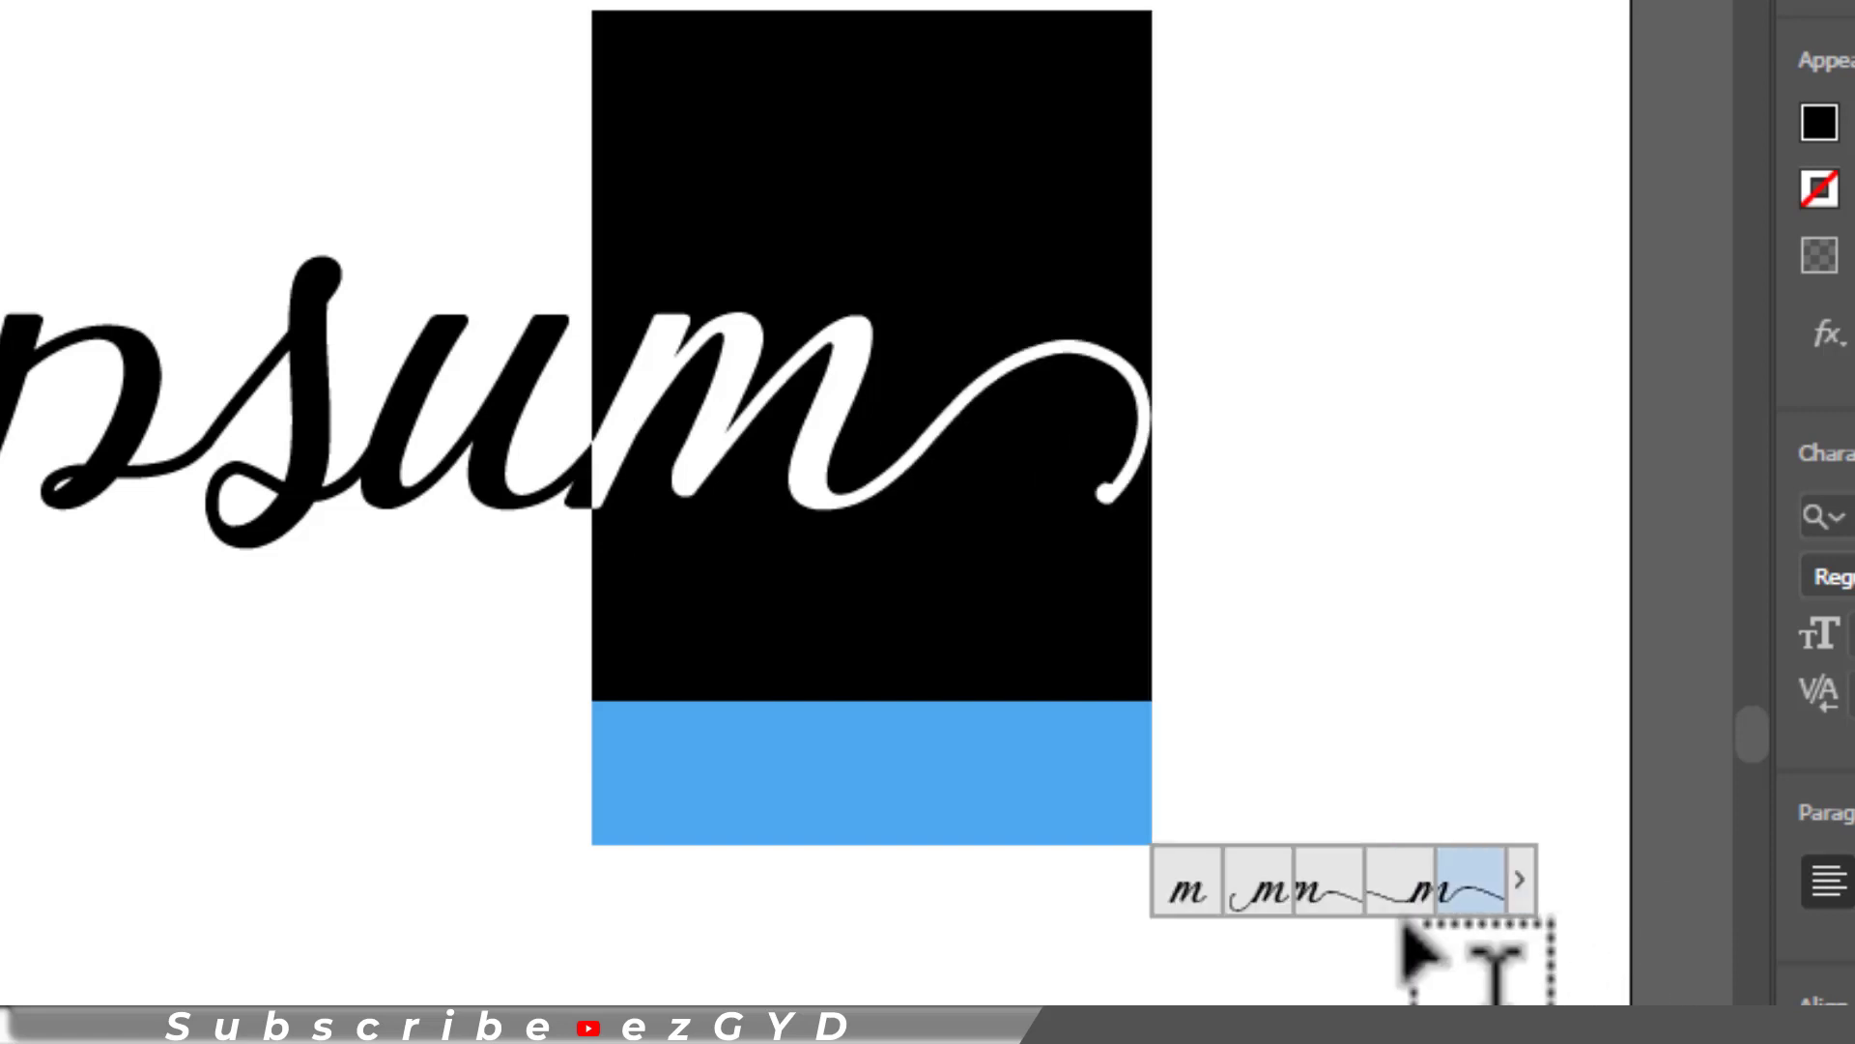
click(1493, 913)
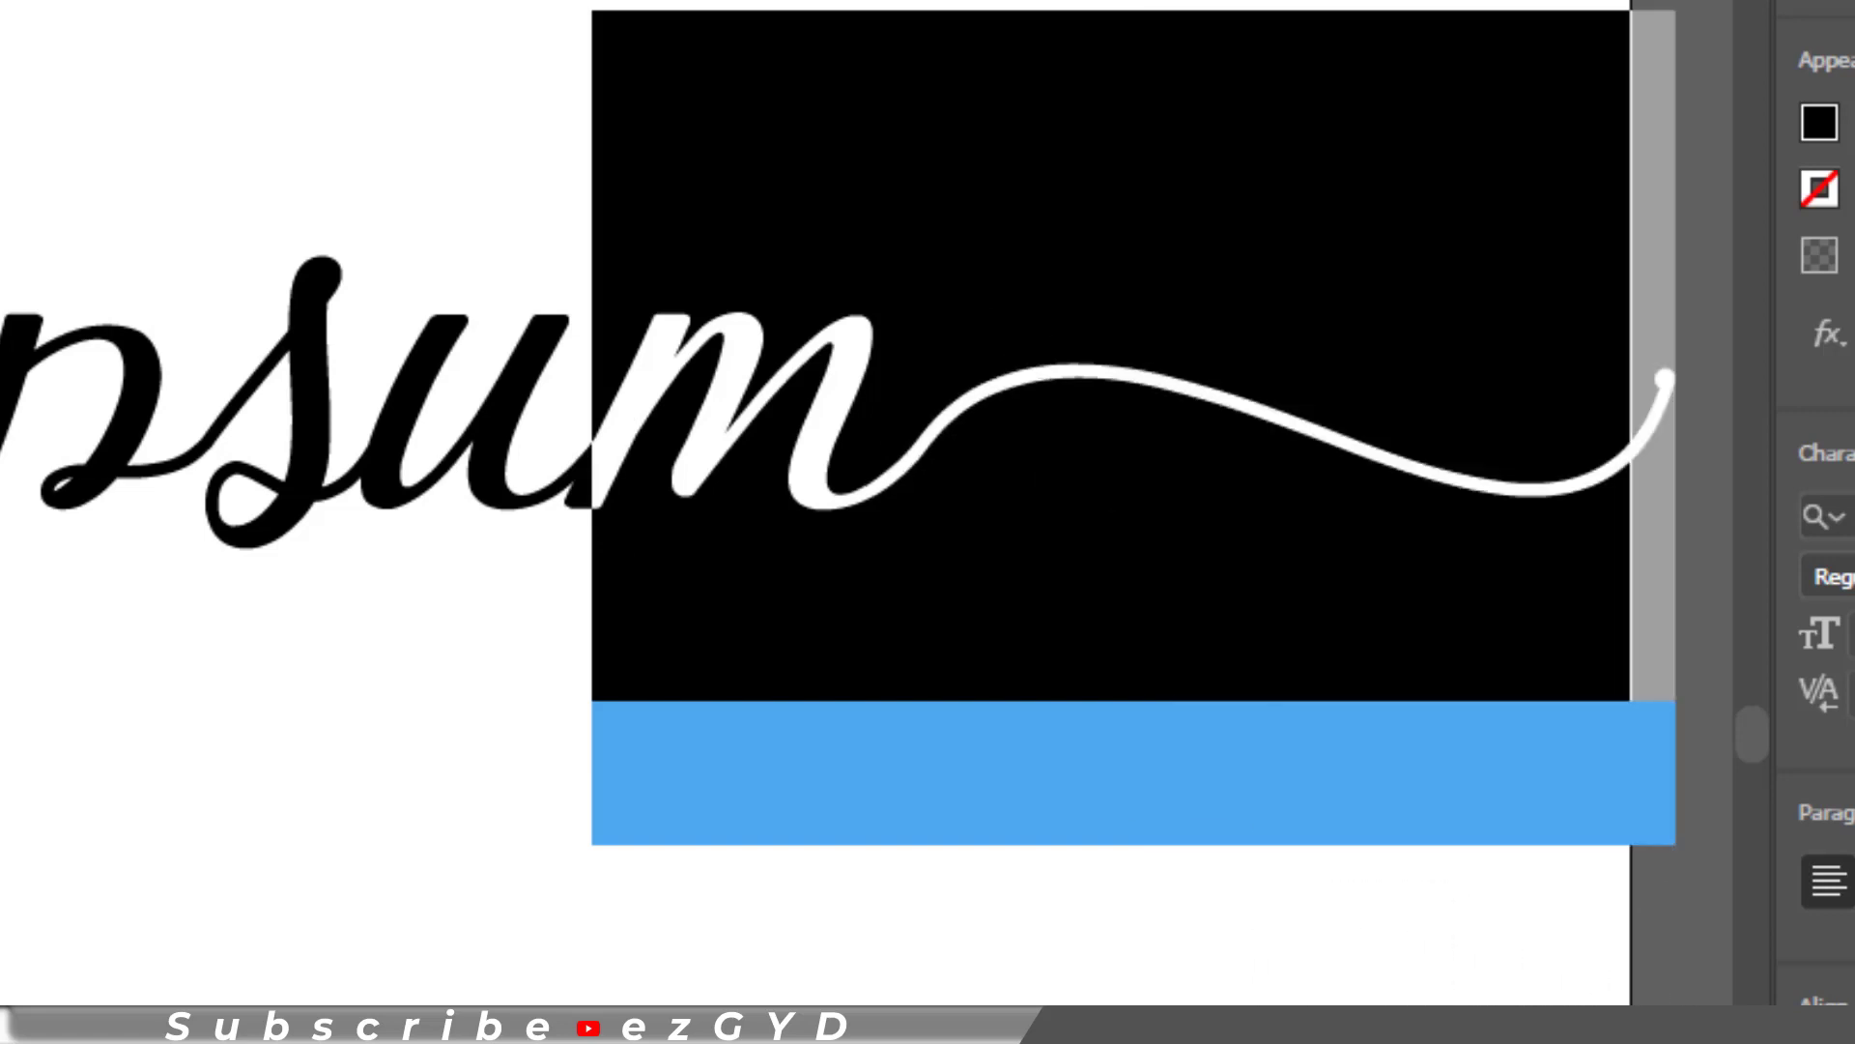
key(Escape)
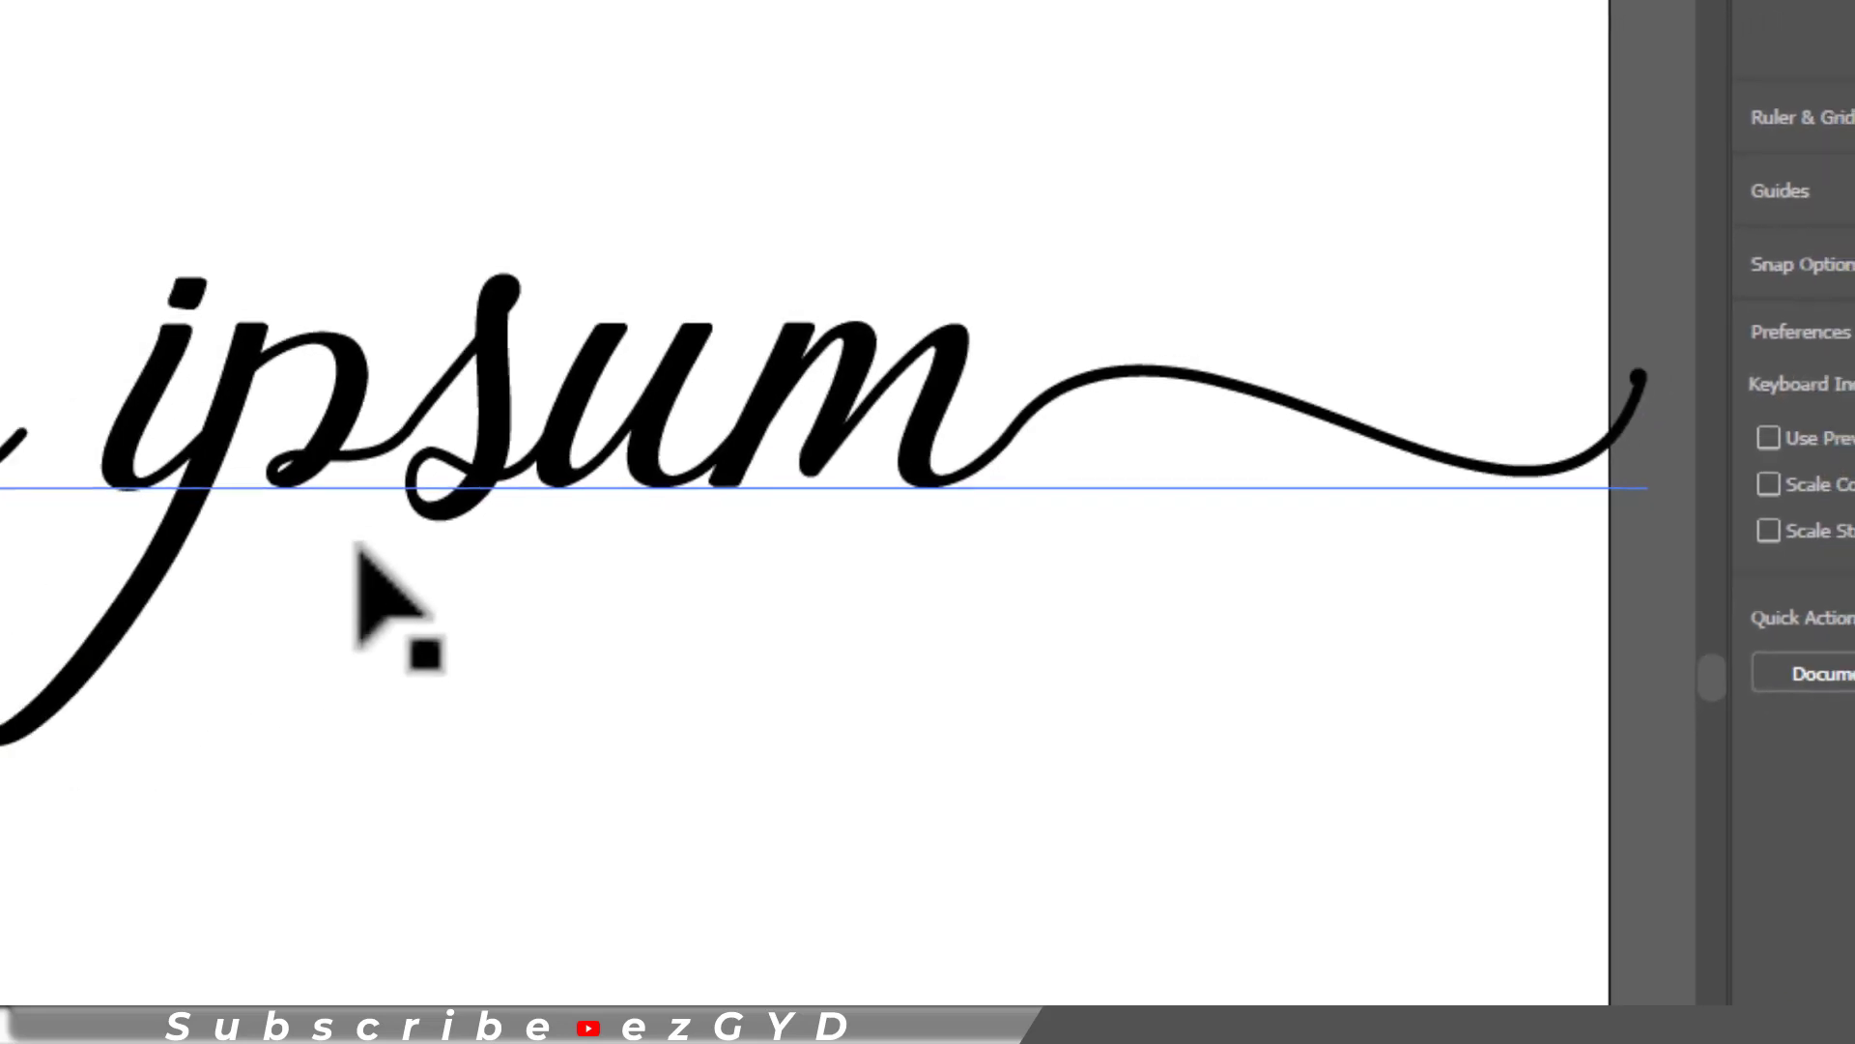
click(728, 674)
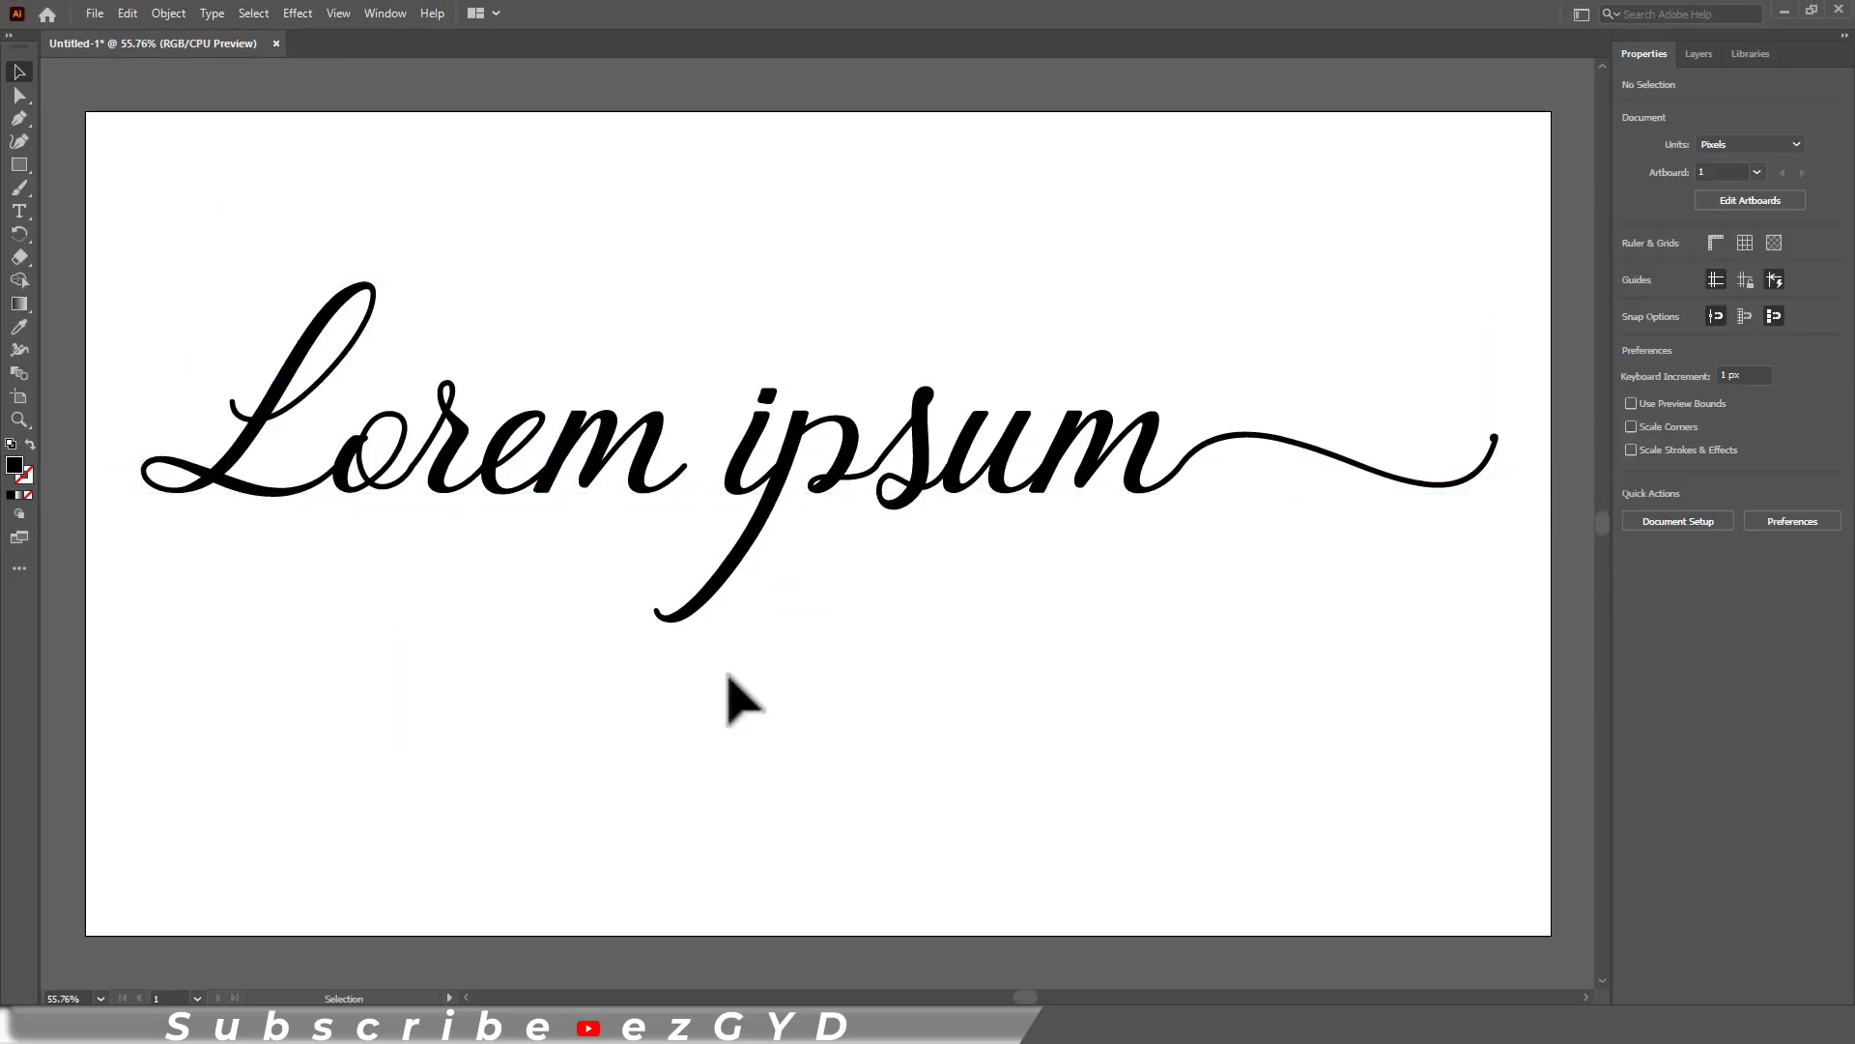
Delete the word Lorem from the text and move the remaining word ipsum further onto the artboard.
key(t)
drag(731, 469, 104, 447)
key(BackSpace)
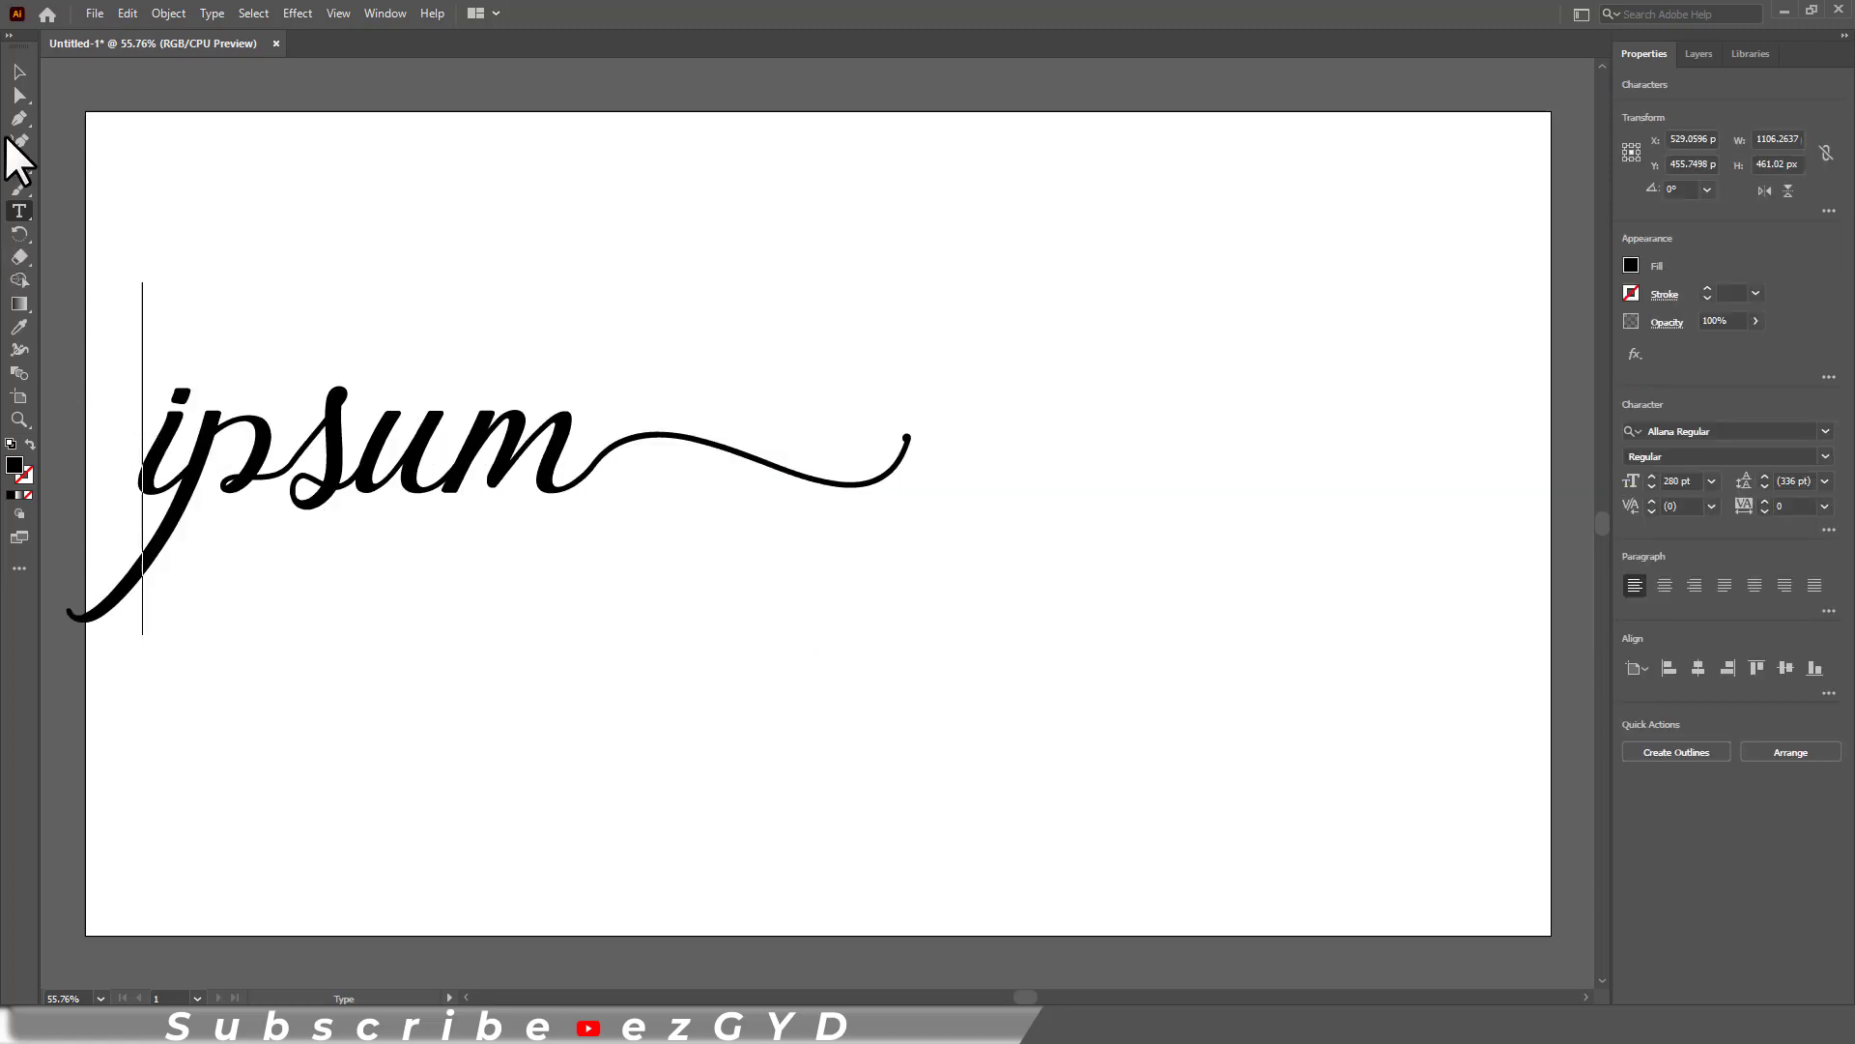
click(17, 71)
drag(254, 452, 516, 473)
Replace ipsum with "good" and "morning" on two lines and reposition the text on the artboard.
key(t)
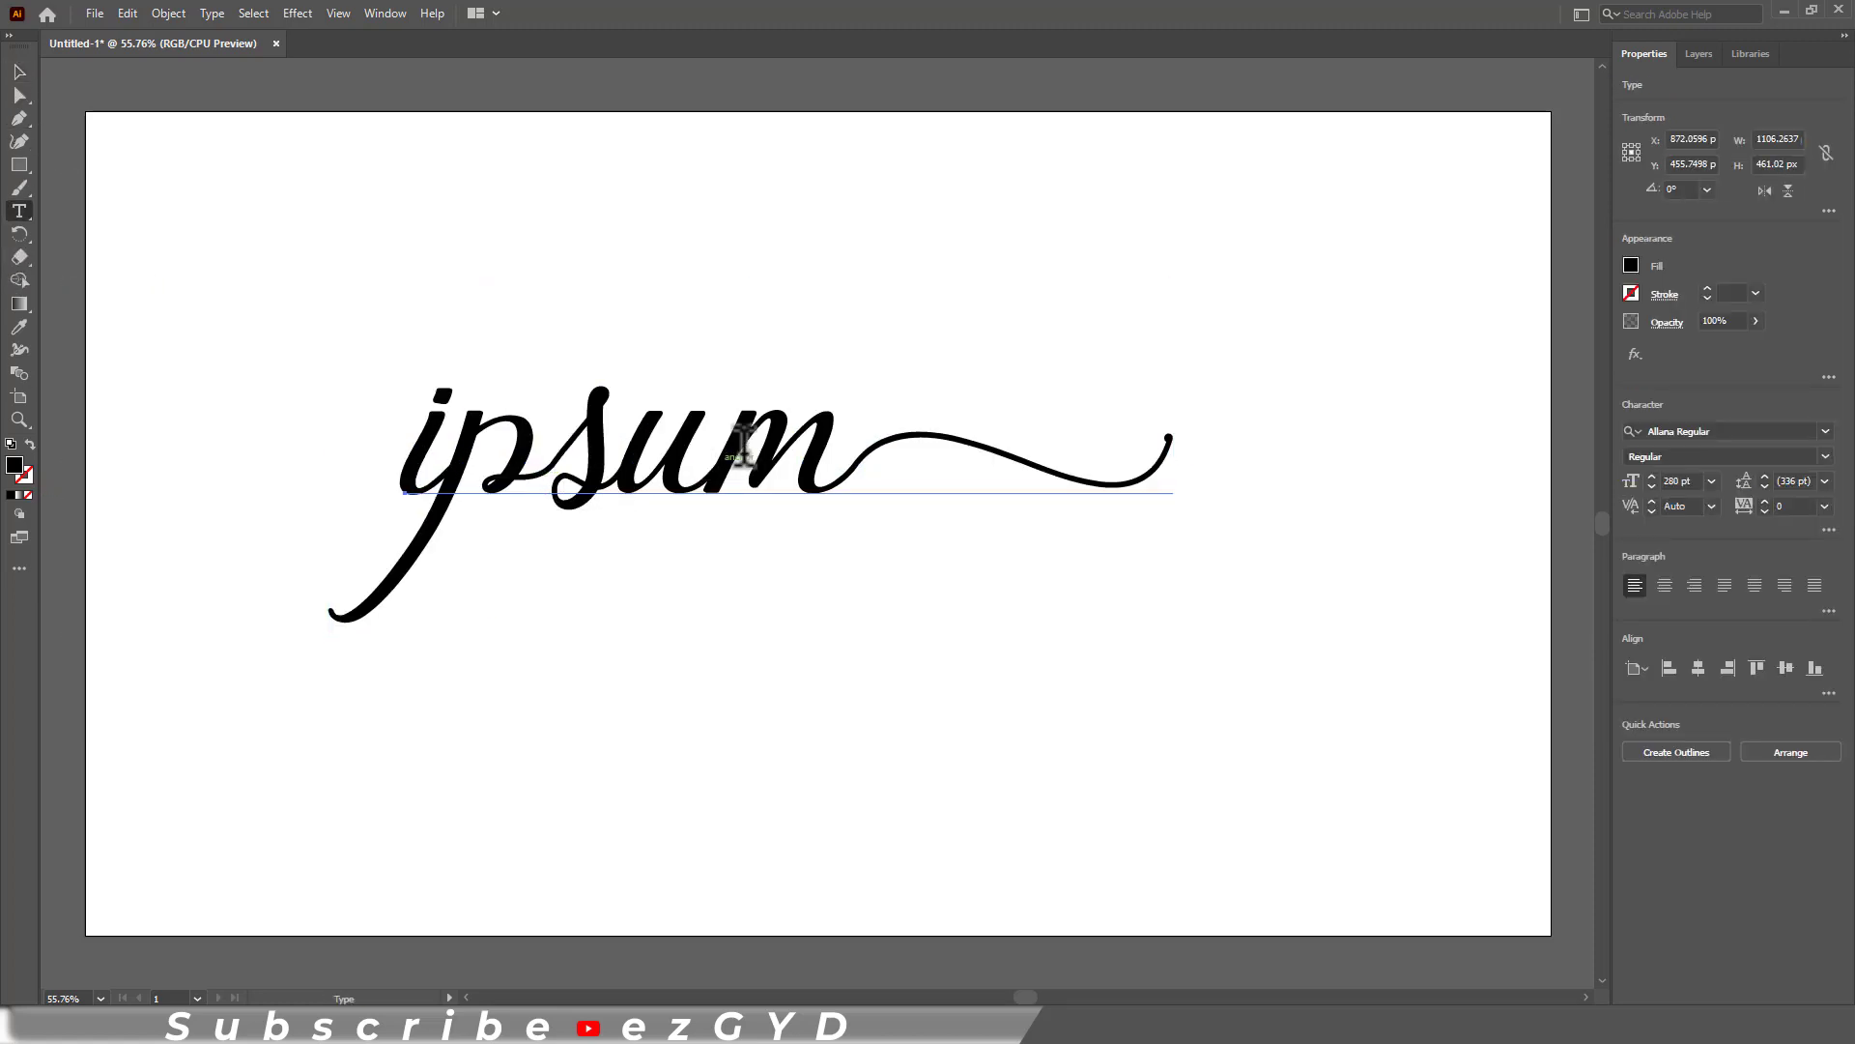
double_click(823, 443)
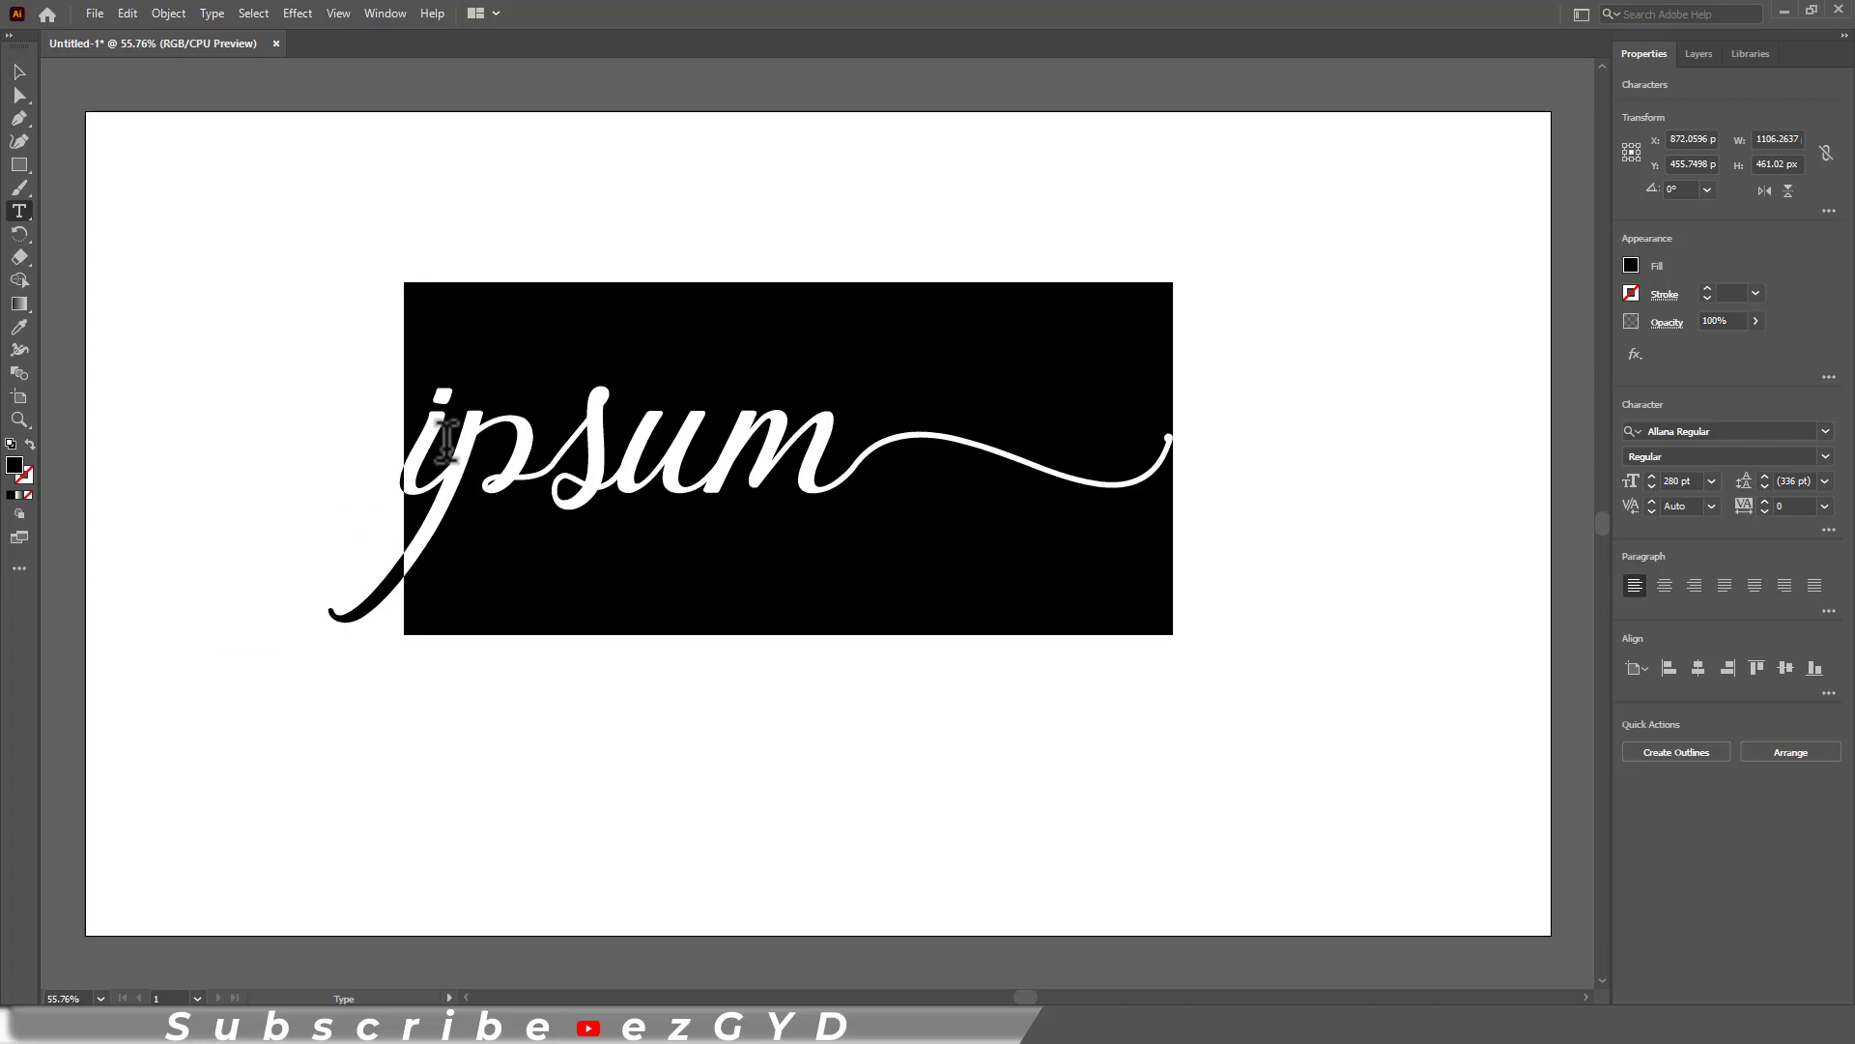
text(good)
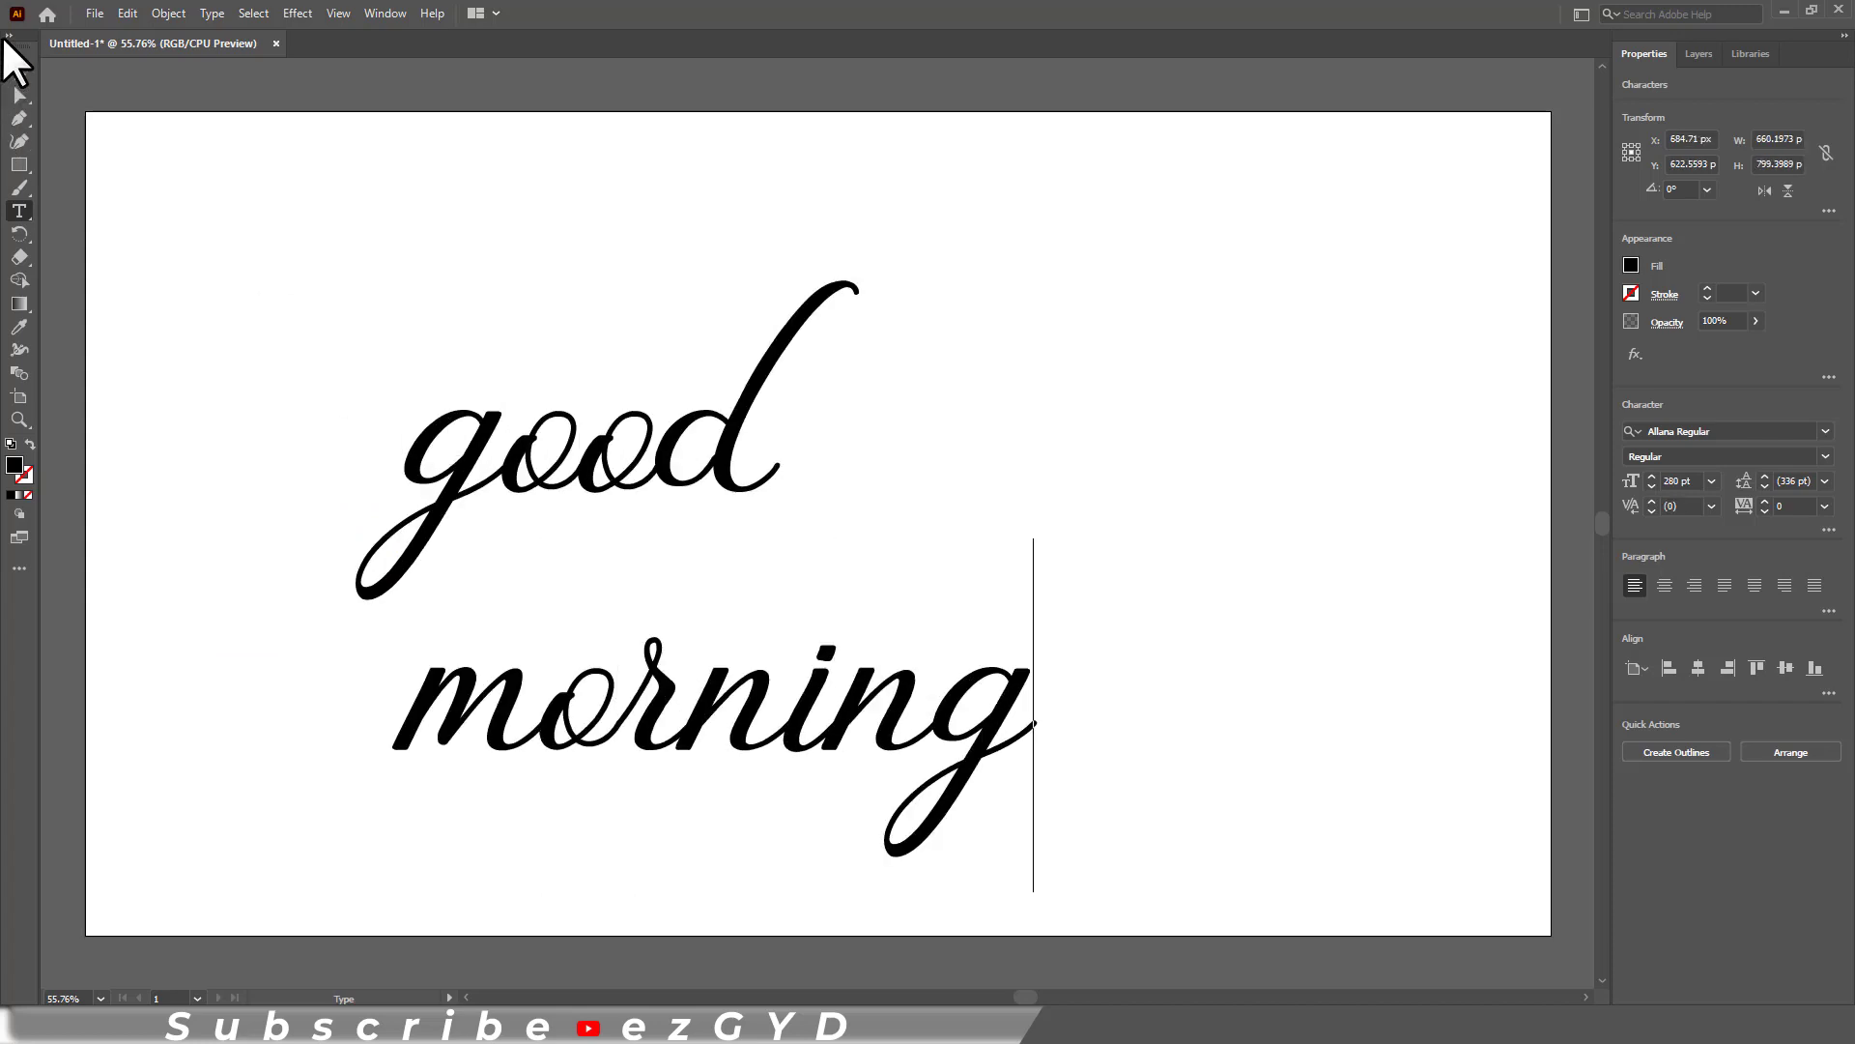
click(14, 70)
click(251, 363)
drag(472, 491, 521, 432)
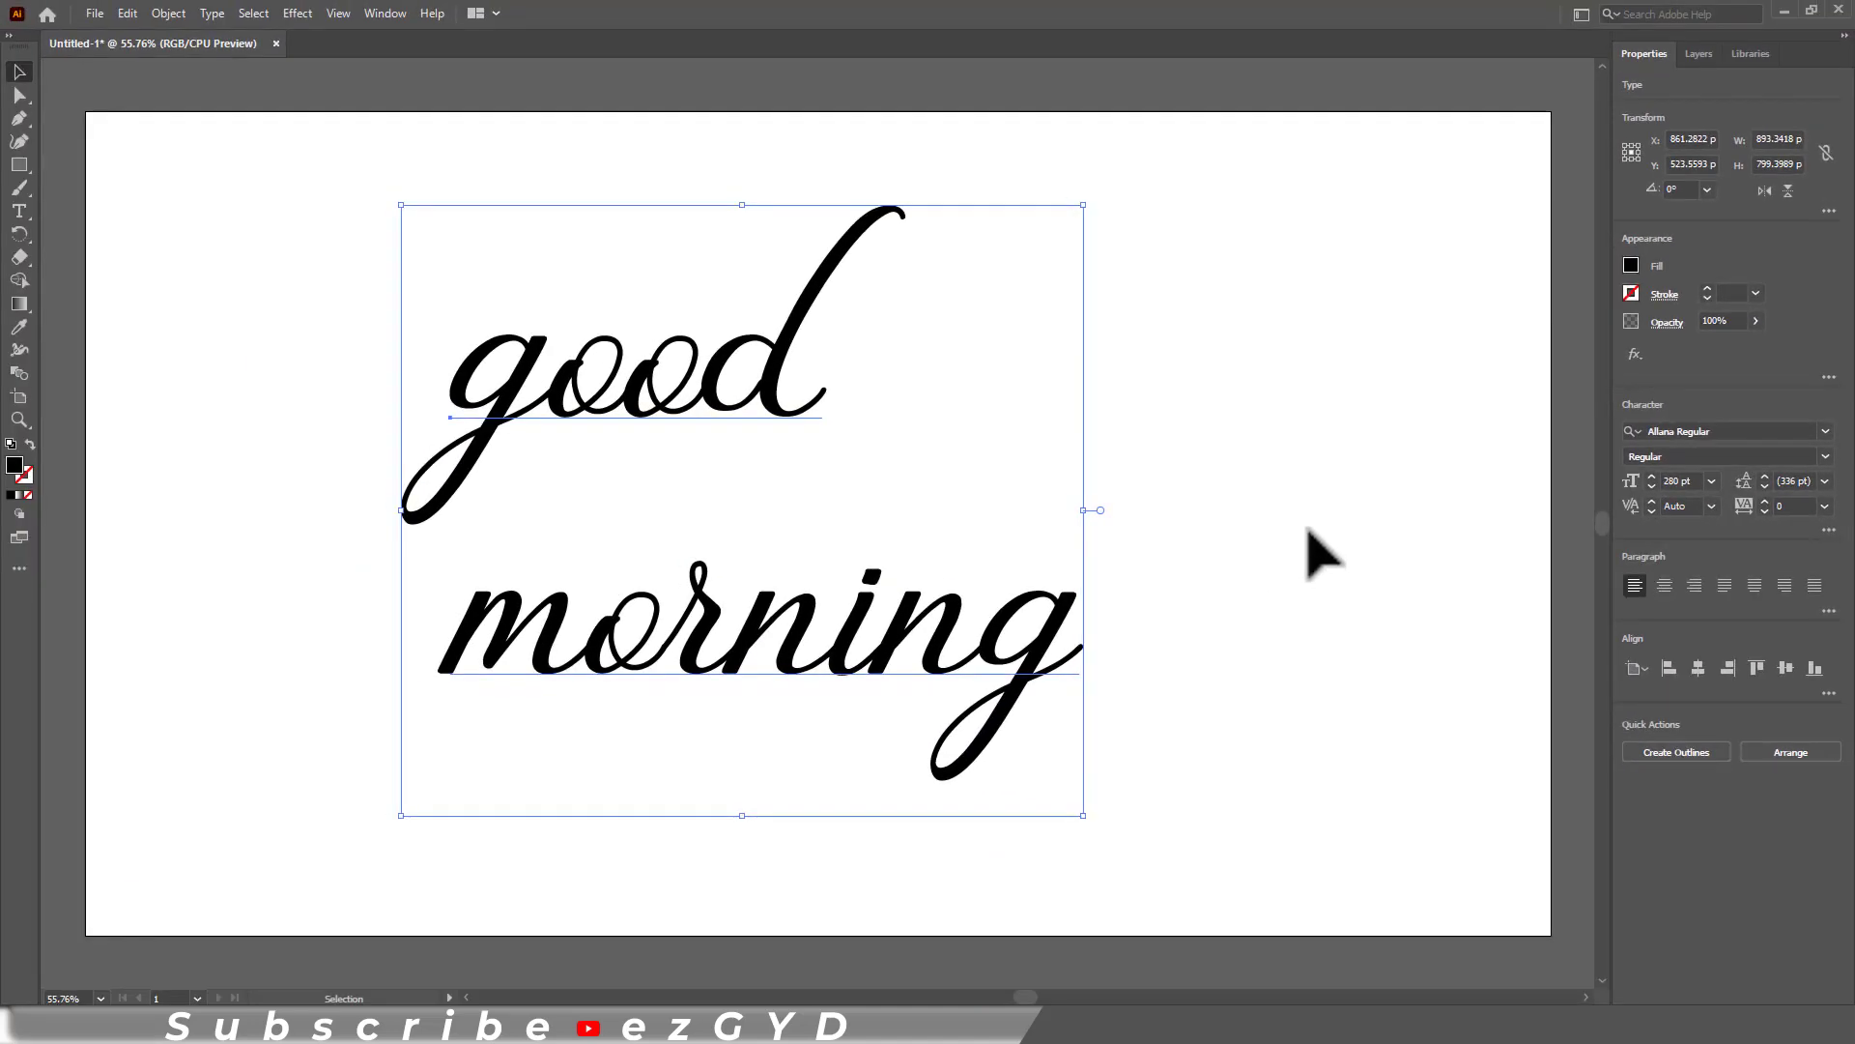
Try alternate glyphs on the g of good, ending with the one that has a curled trailing swash.
click(354, 421)
double_click(519, 386)
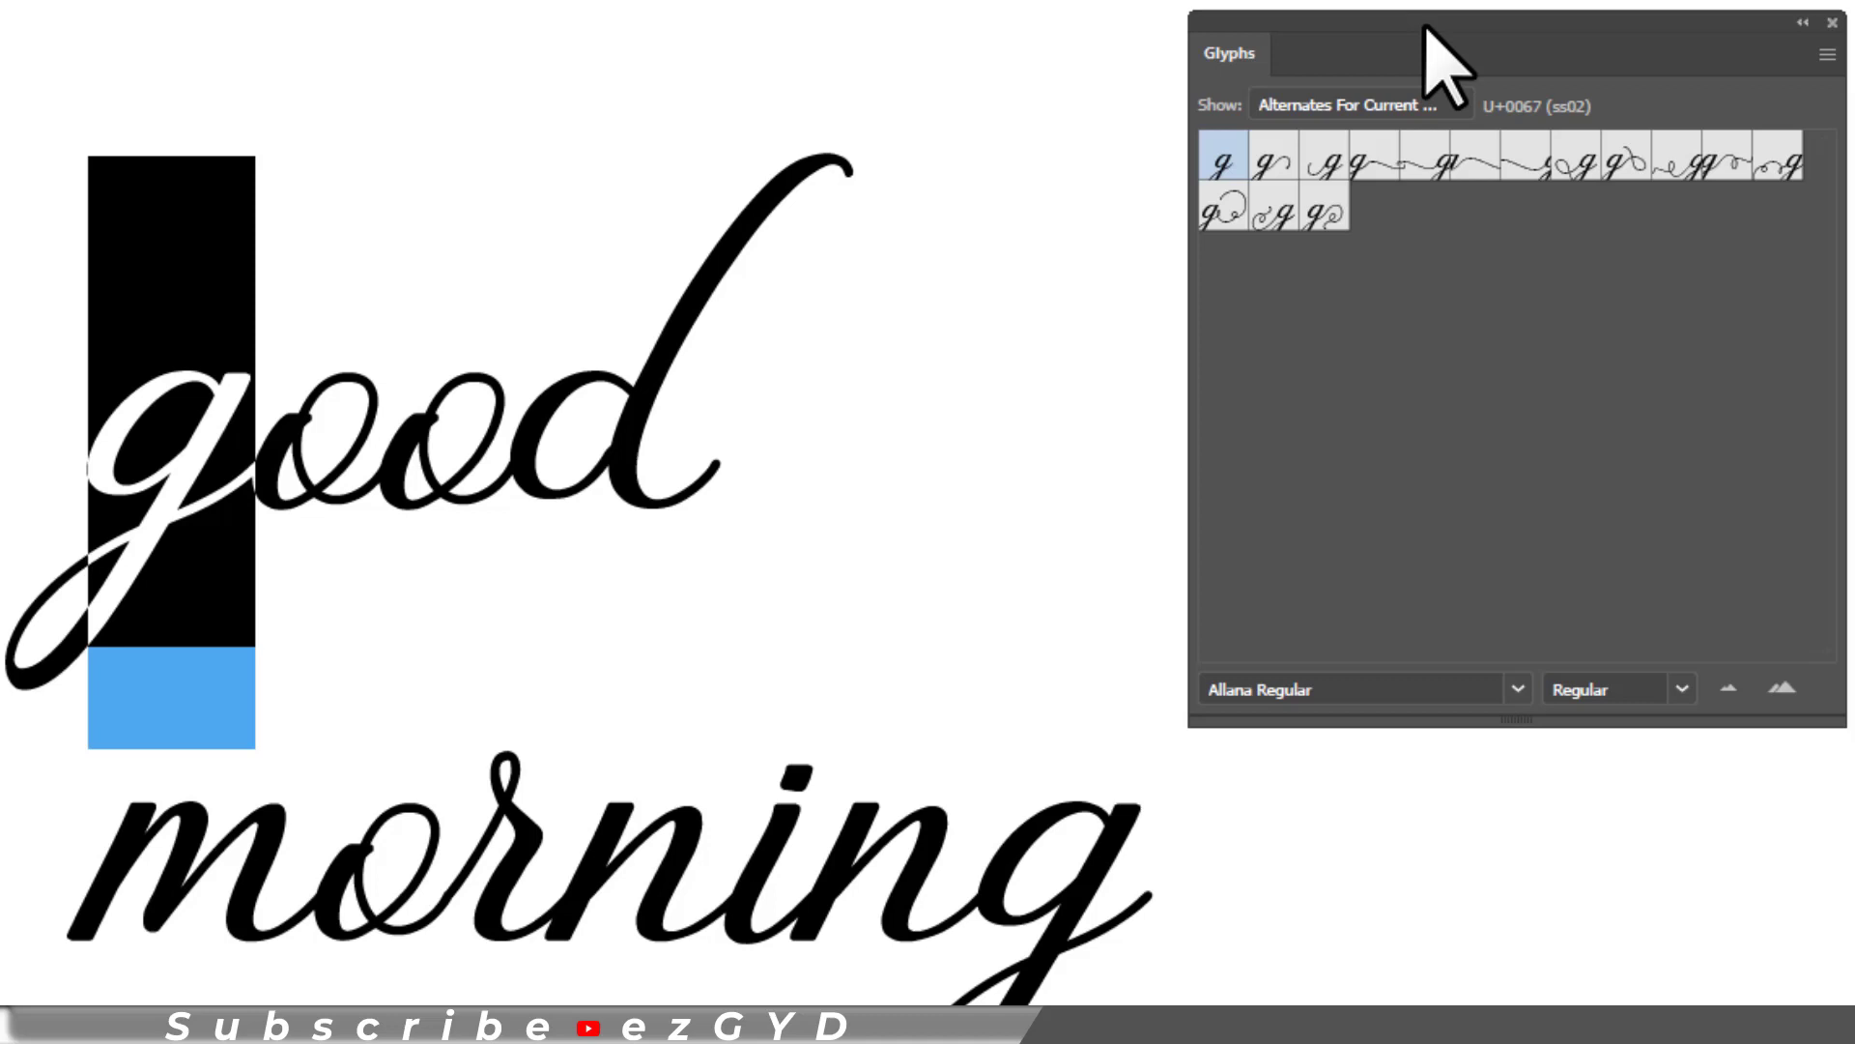
double_click(1274, 164)
double_click(1320, 167)
double_click(1370, 168)
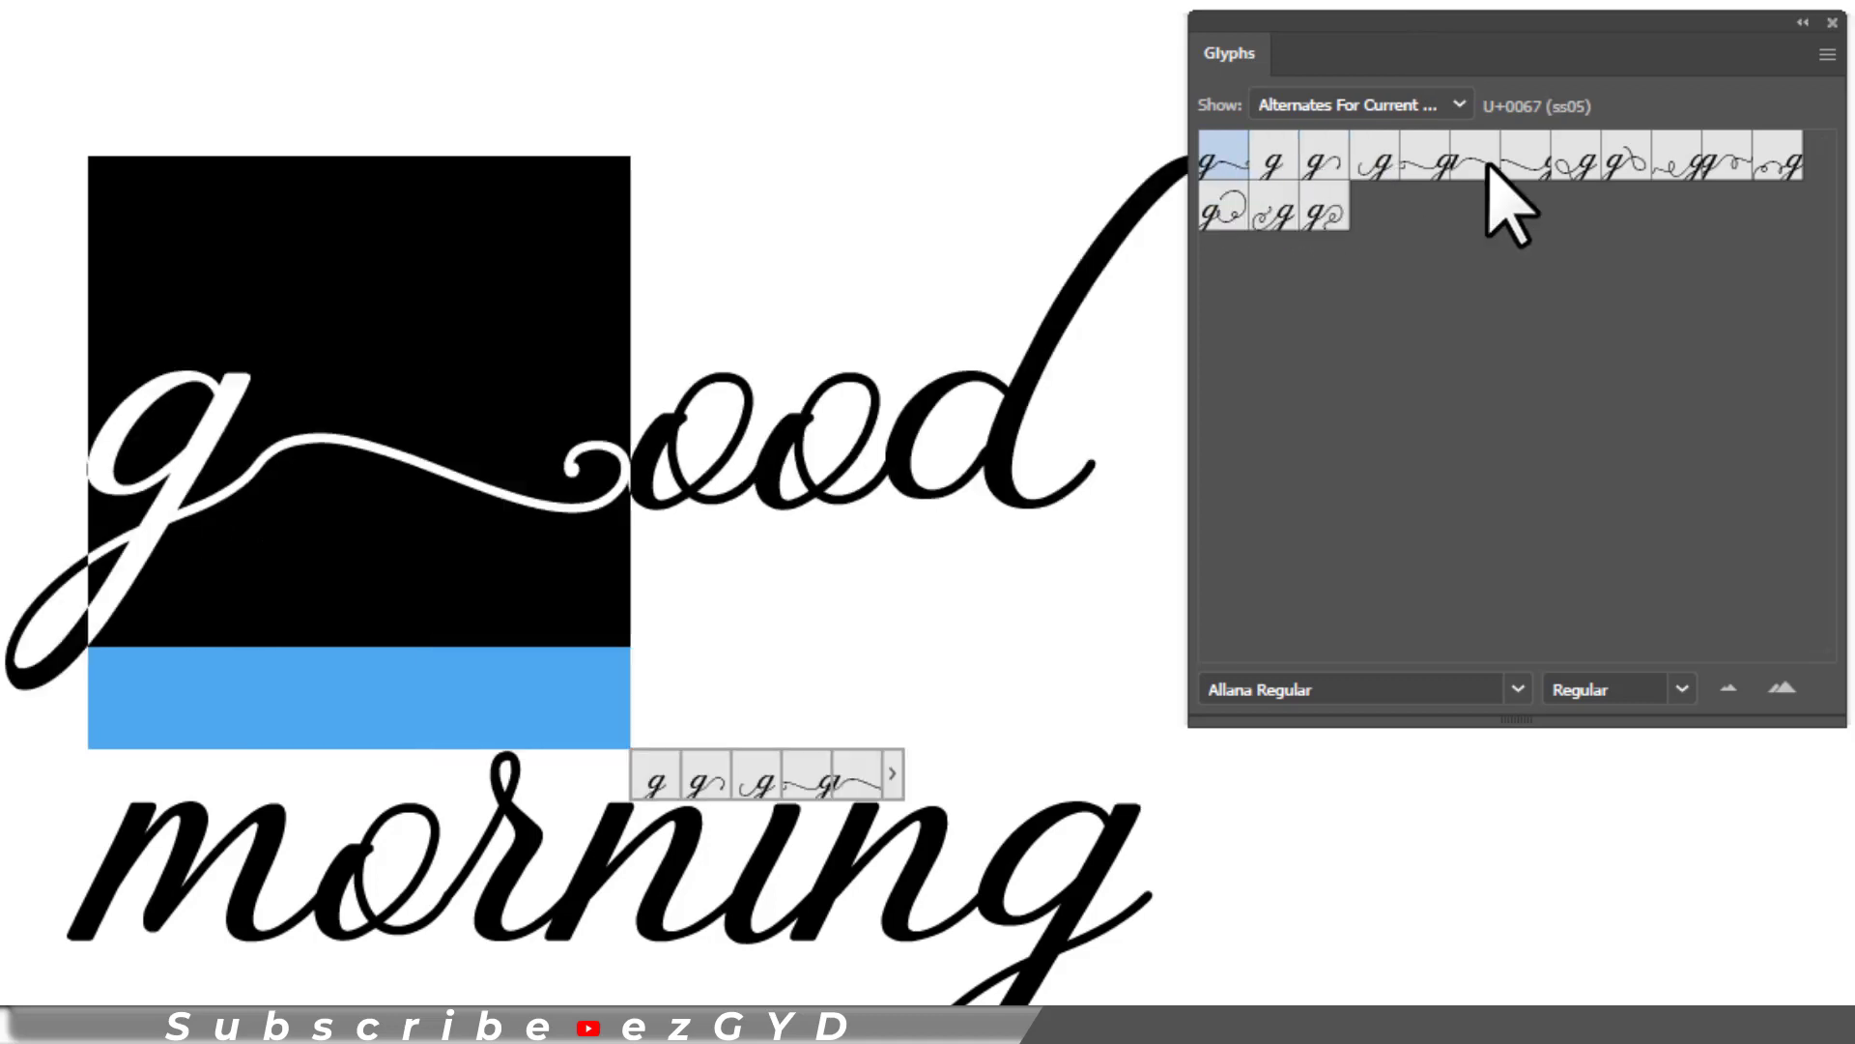
click(1832, 21)
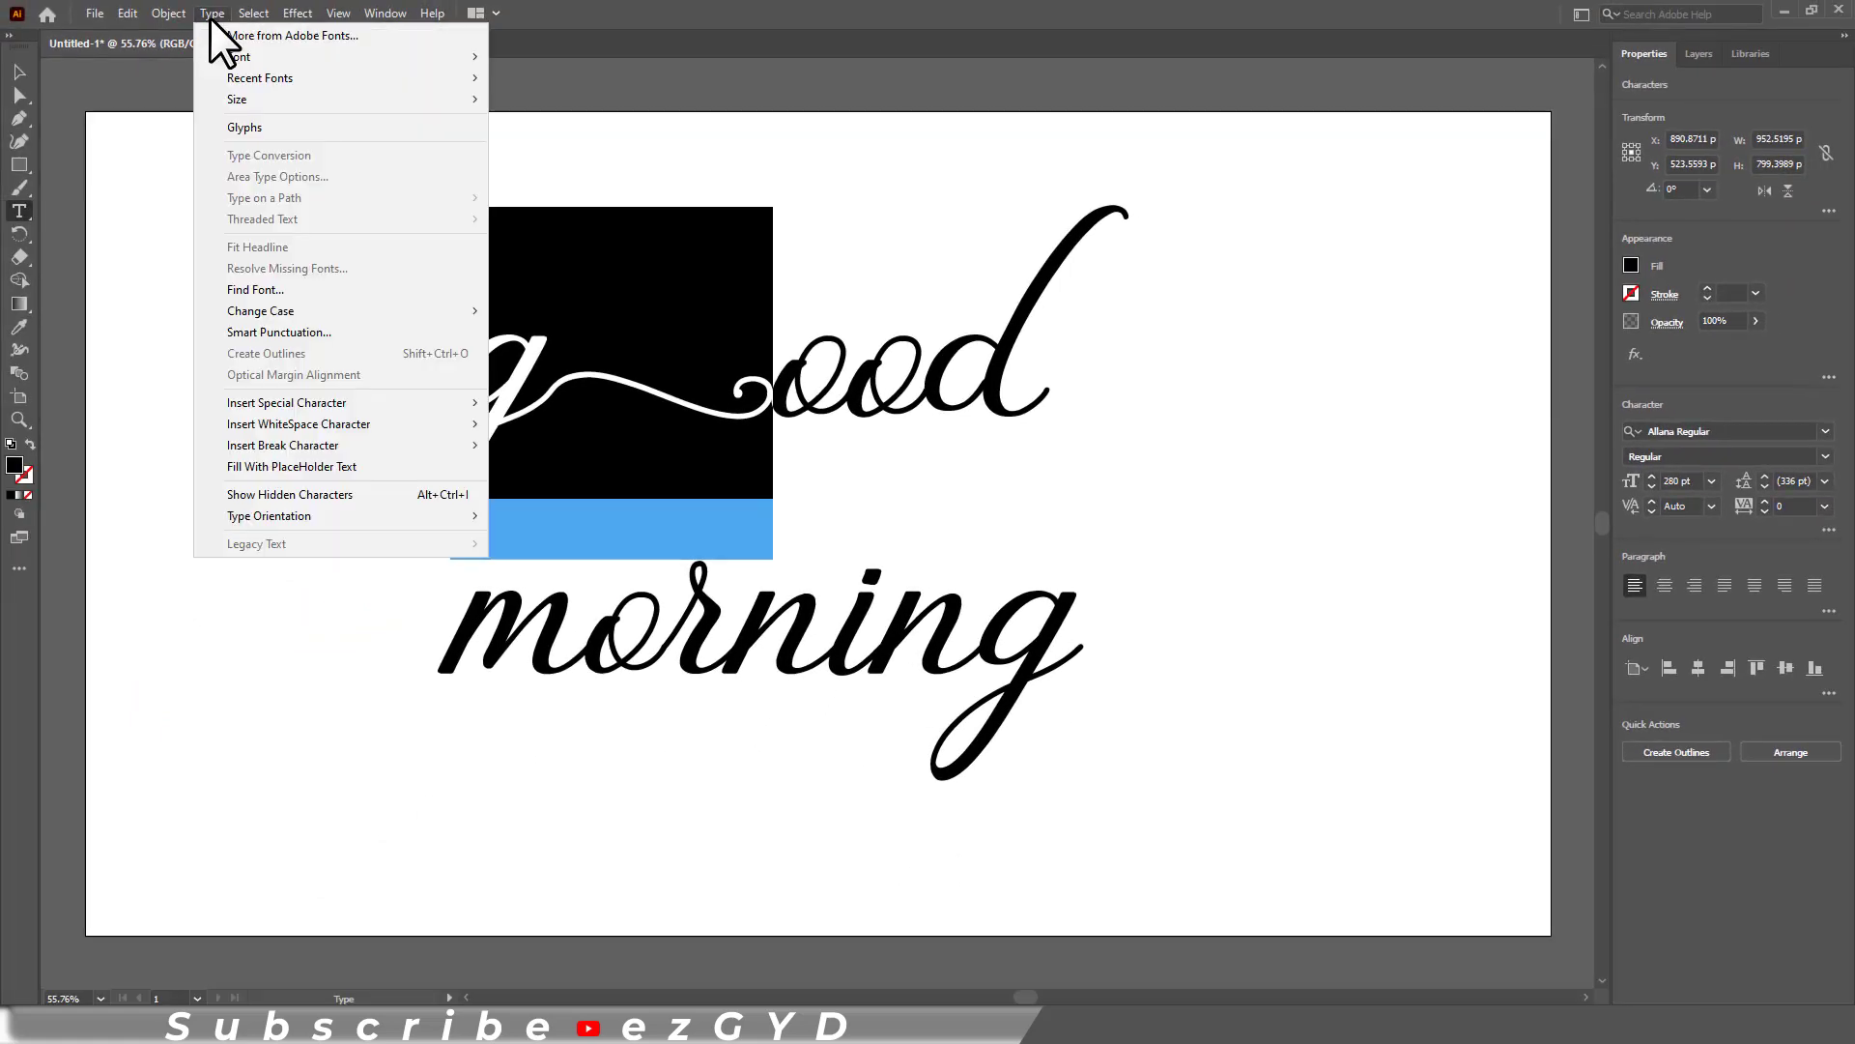
Display the Glyphs panel to view the alternates for the selected g, and close it again.
click(263, 130)
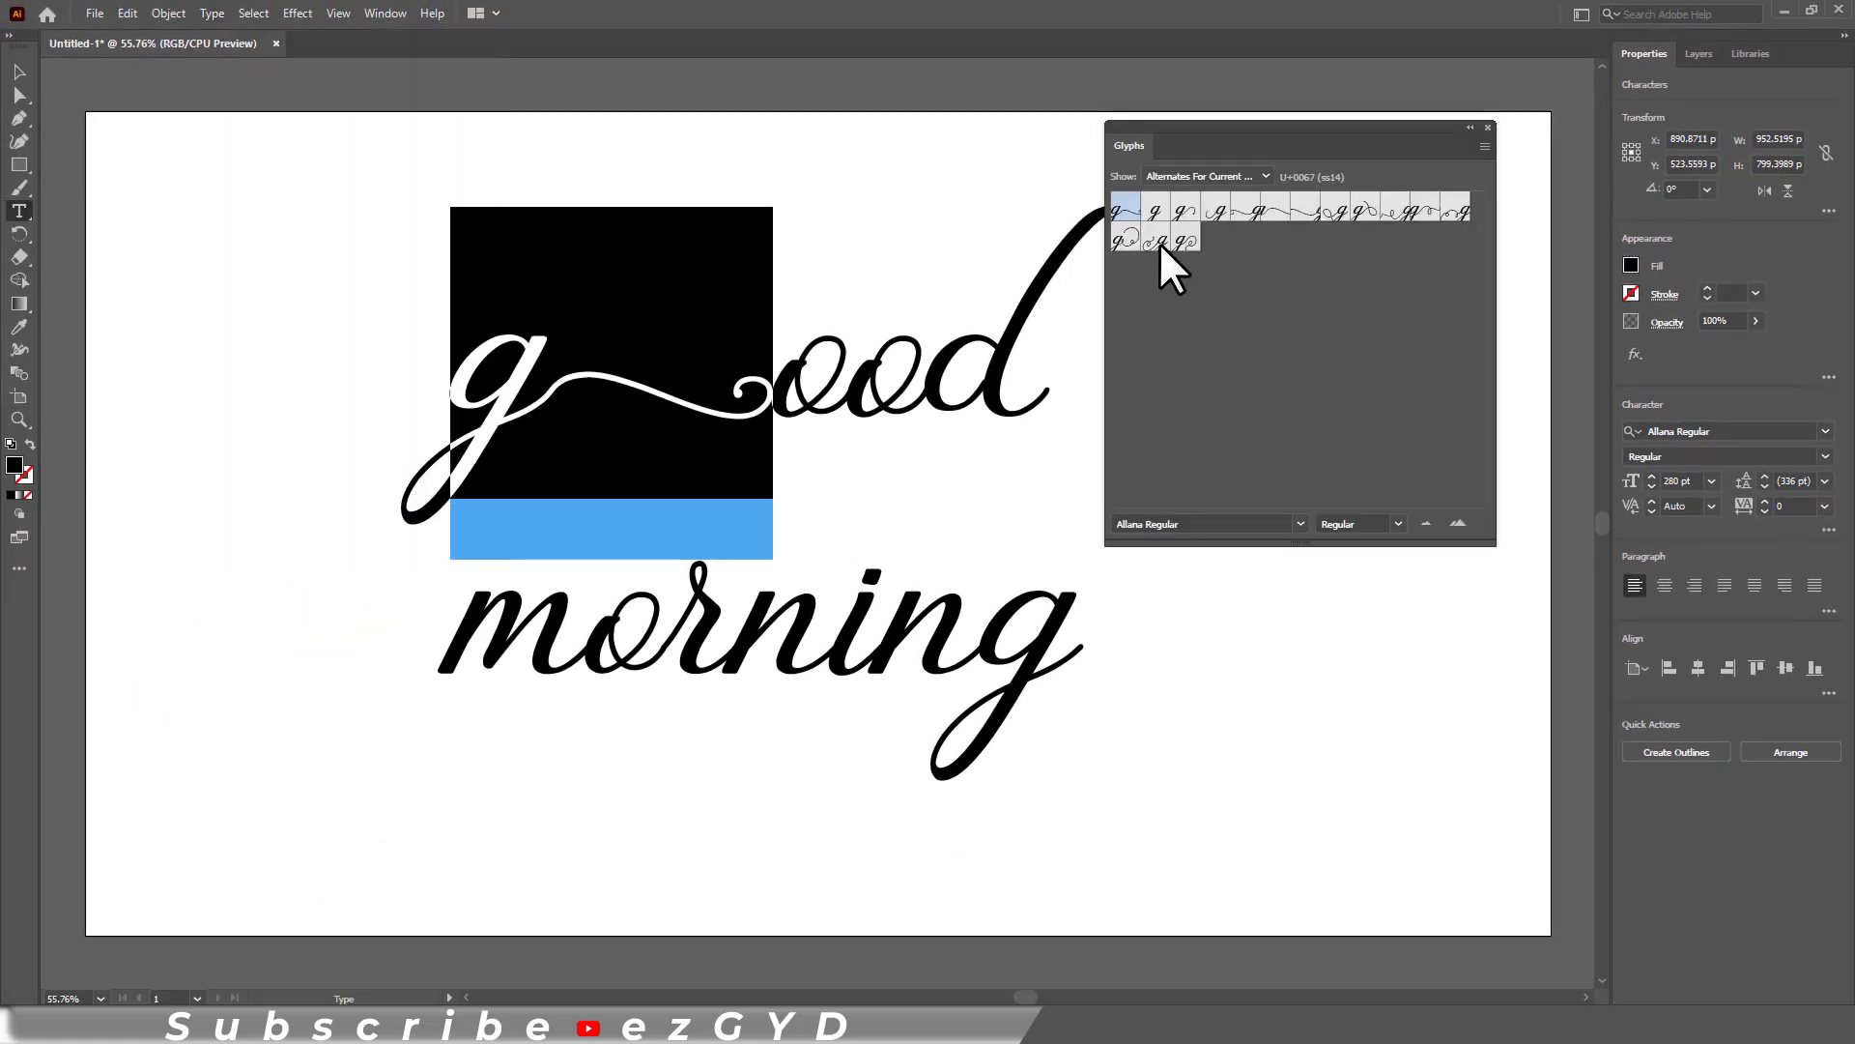
click(1488, 128)
click(385, 13)
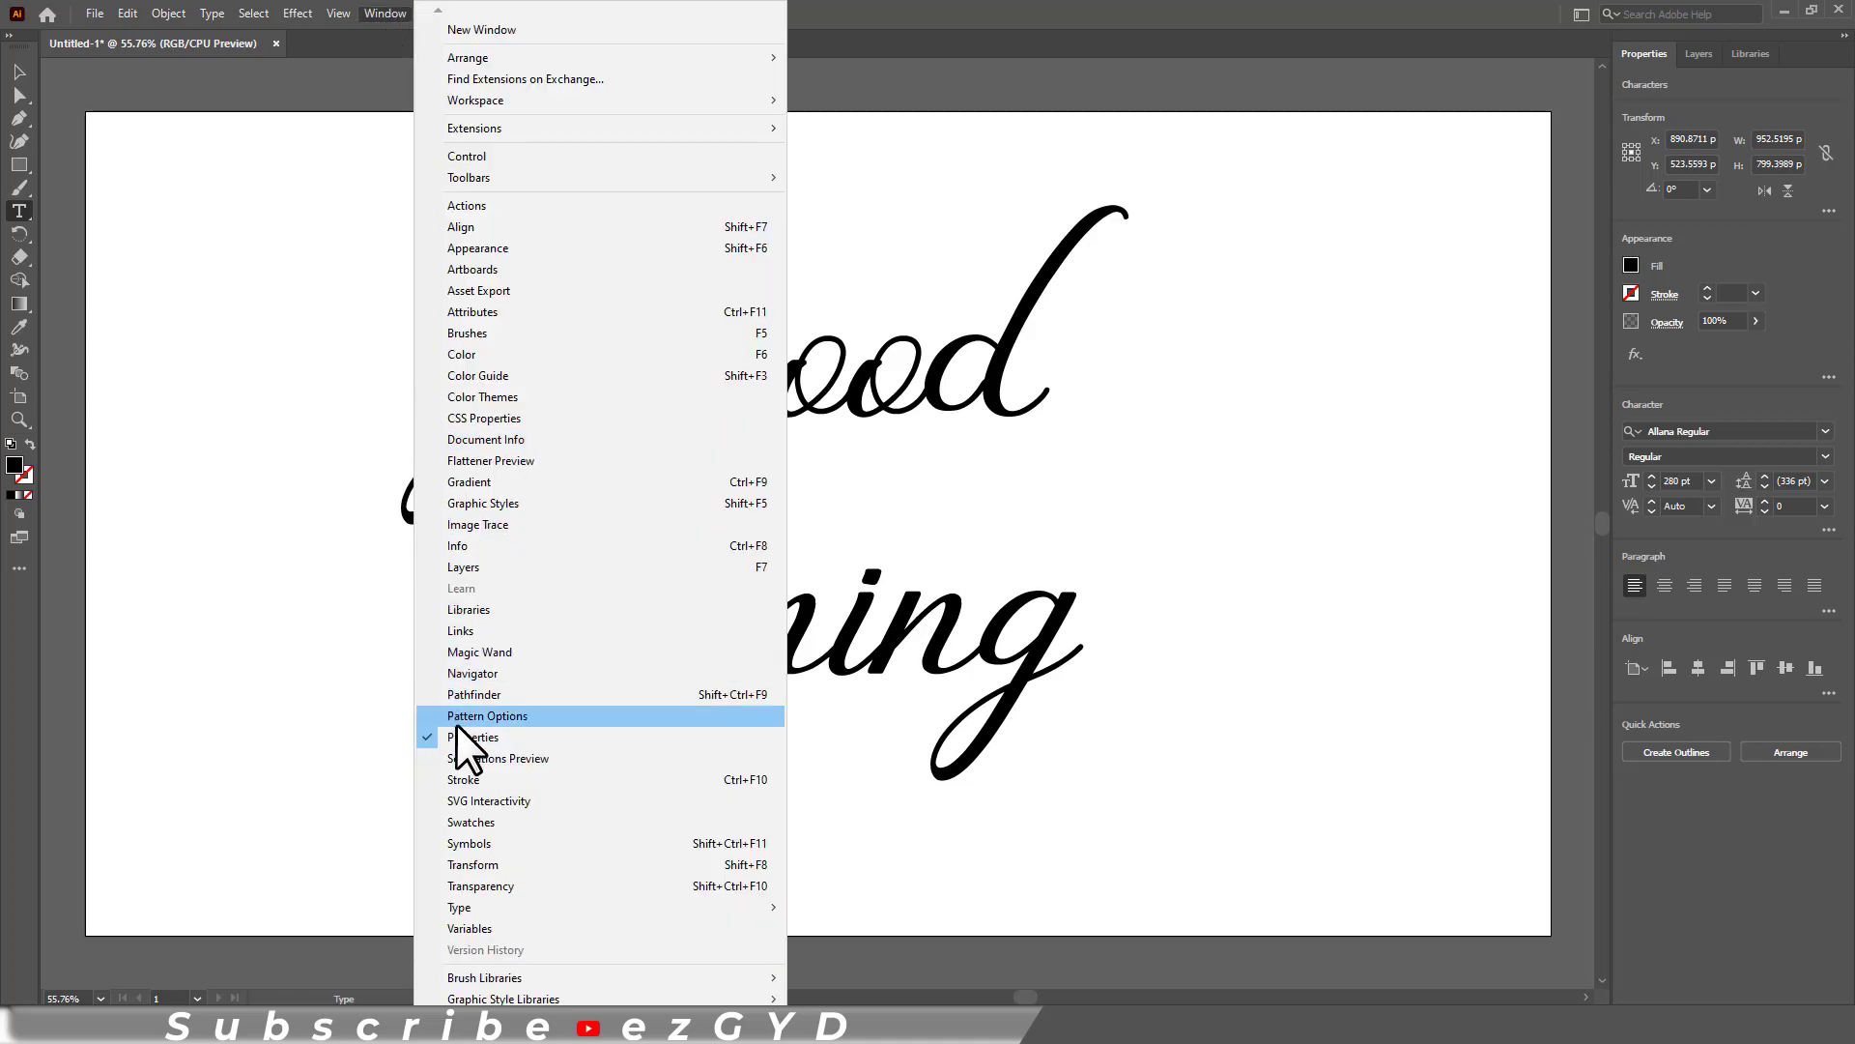
mouse_move(773, 906)
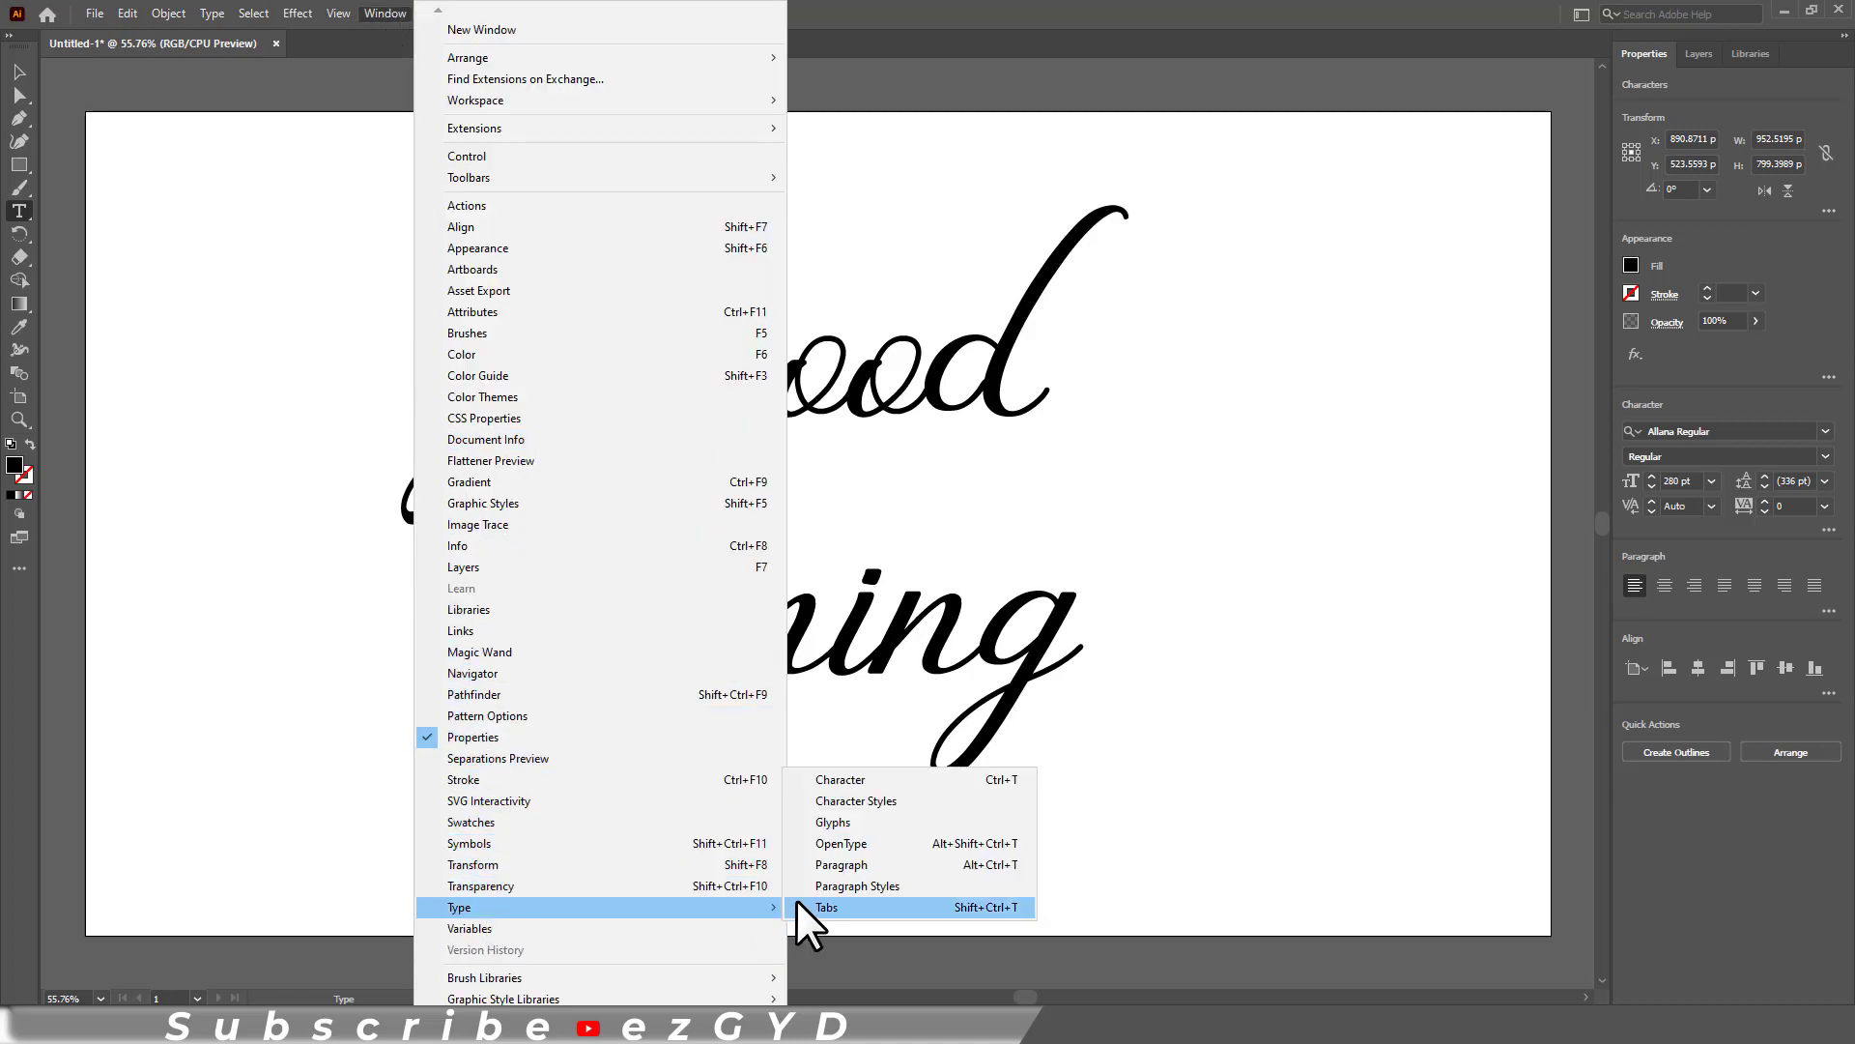
click(858, 824)
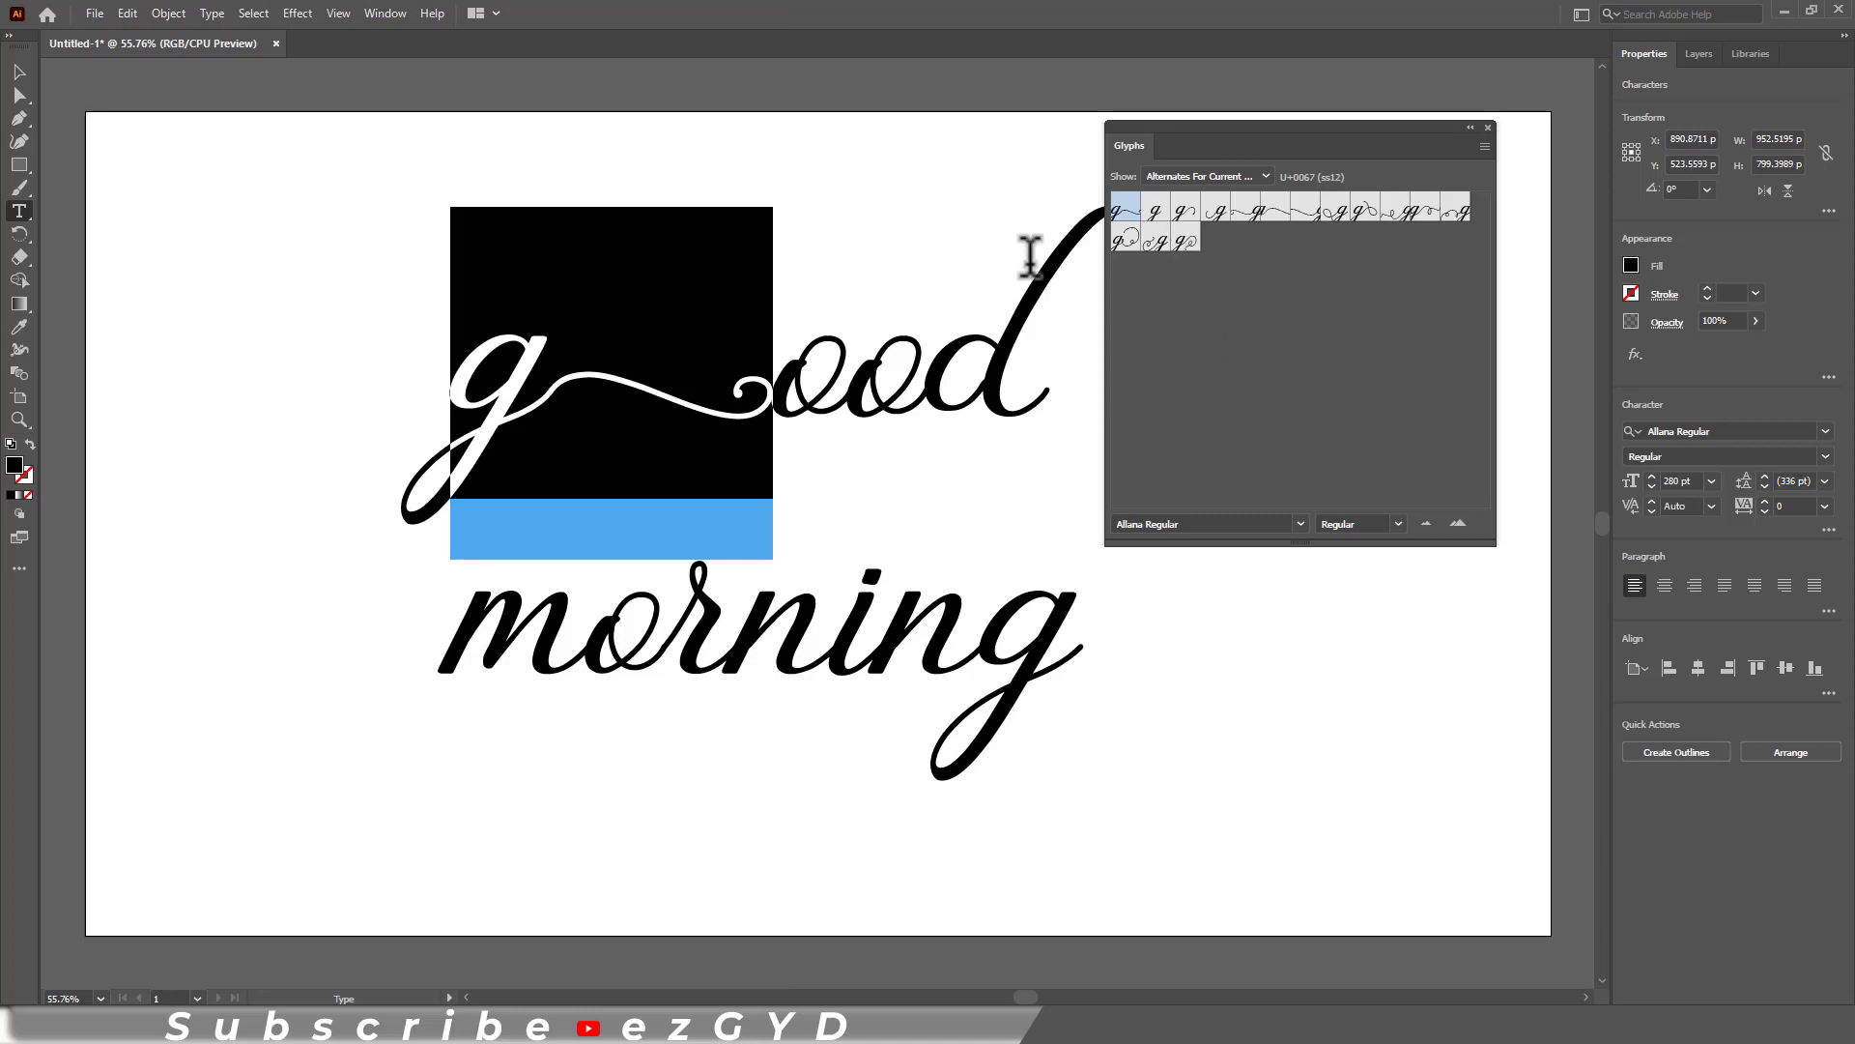
click(1488, 127)
Replace the g of good with the alternate that has a curled leading swash.
click(519, 396)
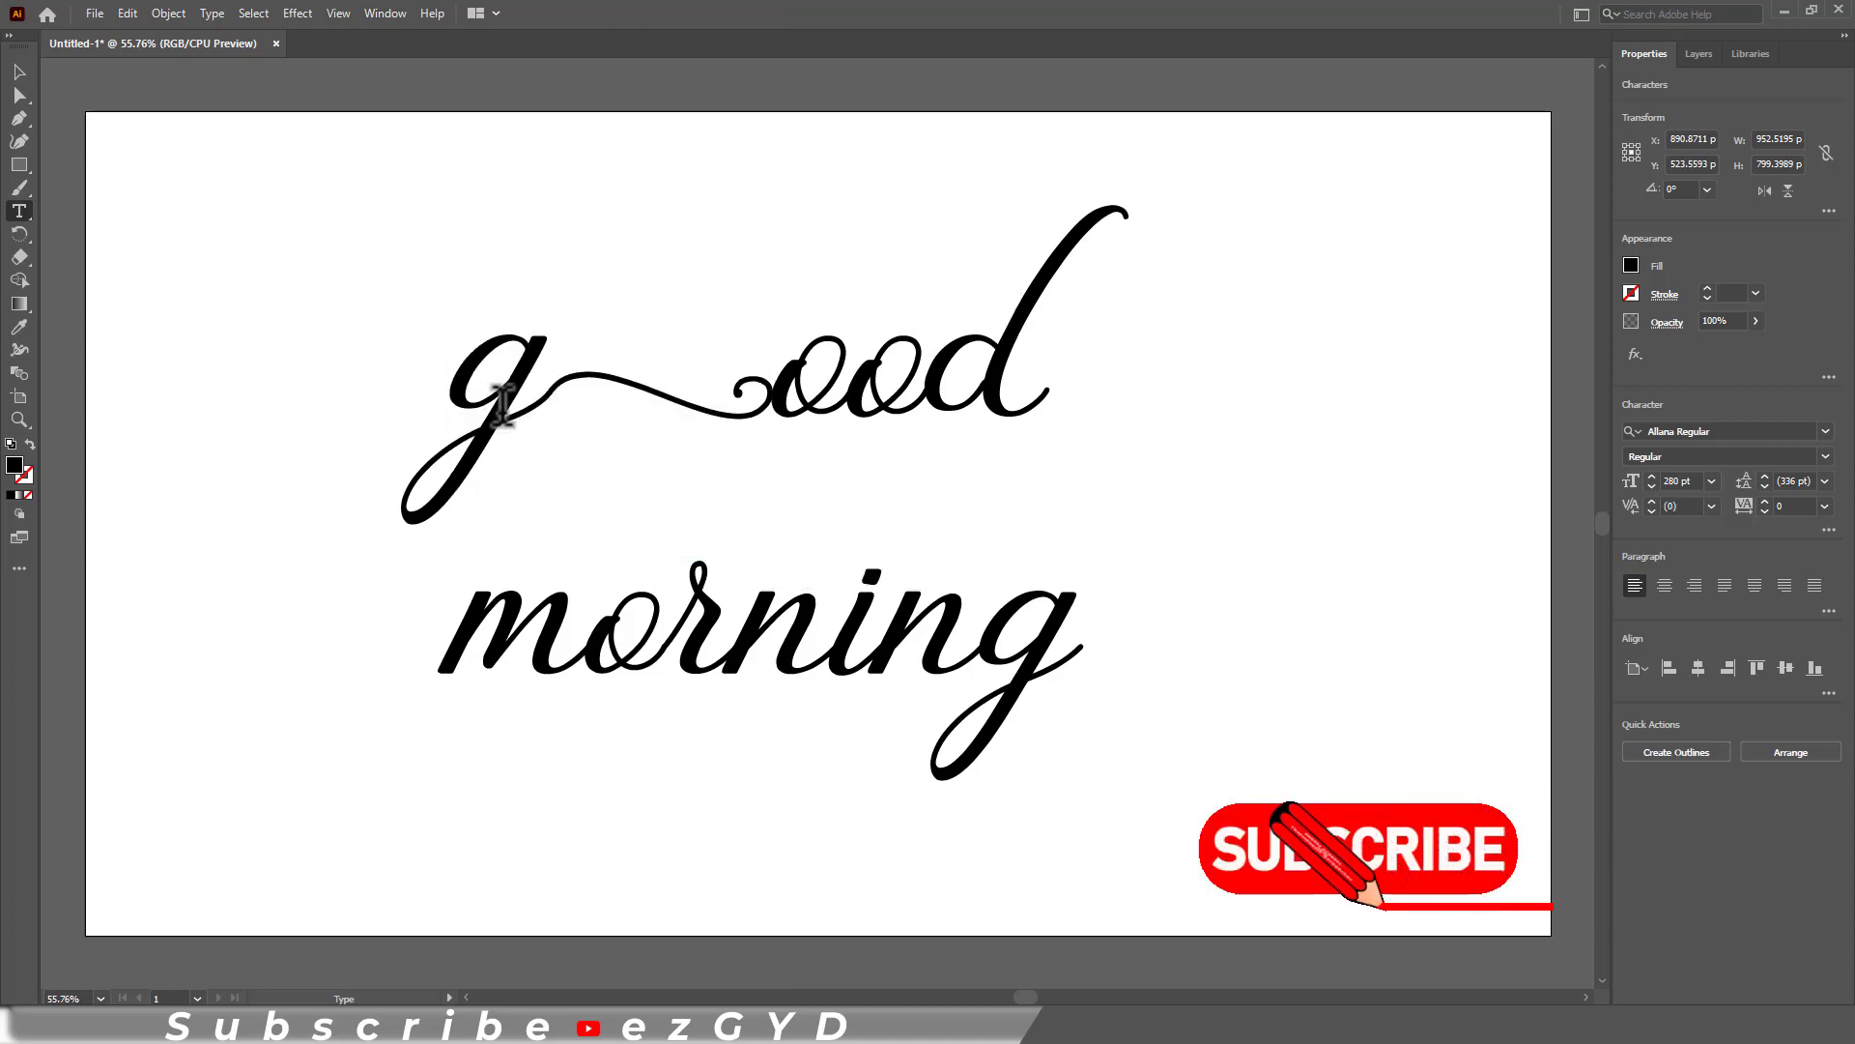
drag(502, 406, 667, 411)
click(850, 580)
Compare alternates for the d of good and apply the one with a curled trailing swash.
drag(945, 391, 1039, 397)
click(1164, 579)
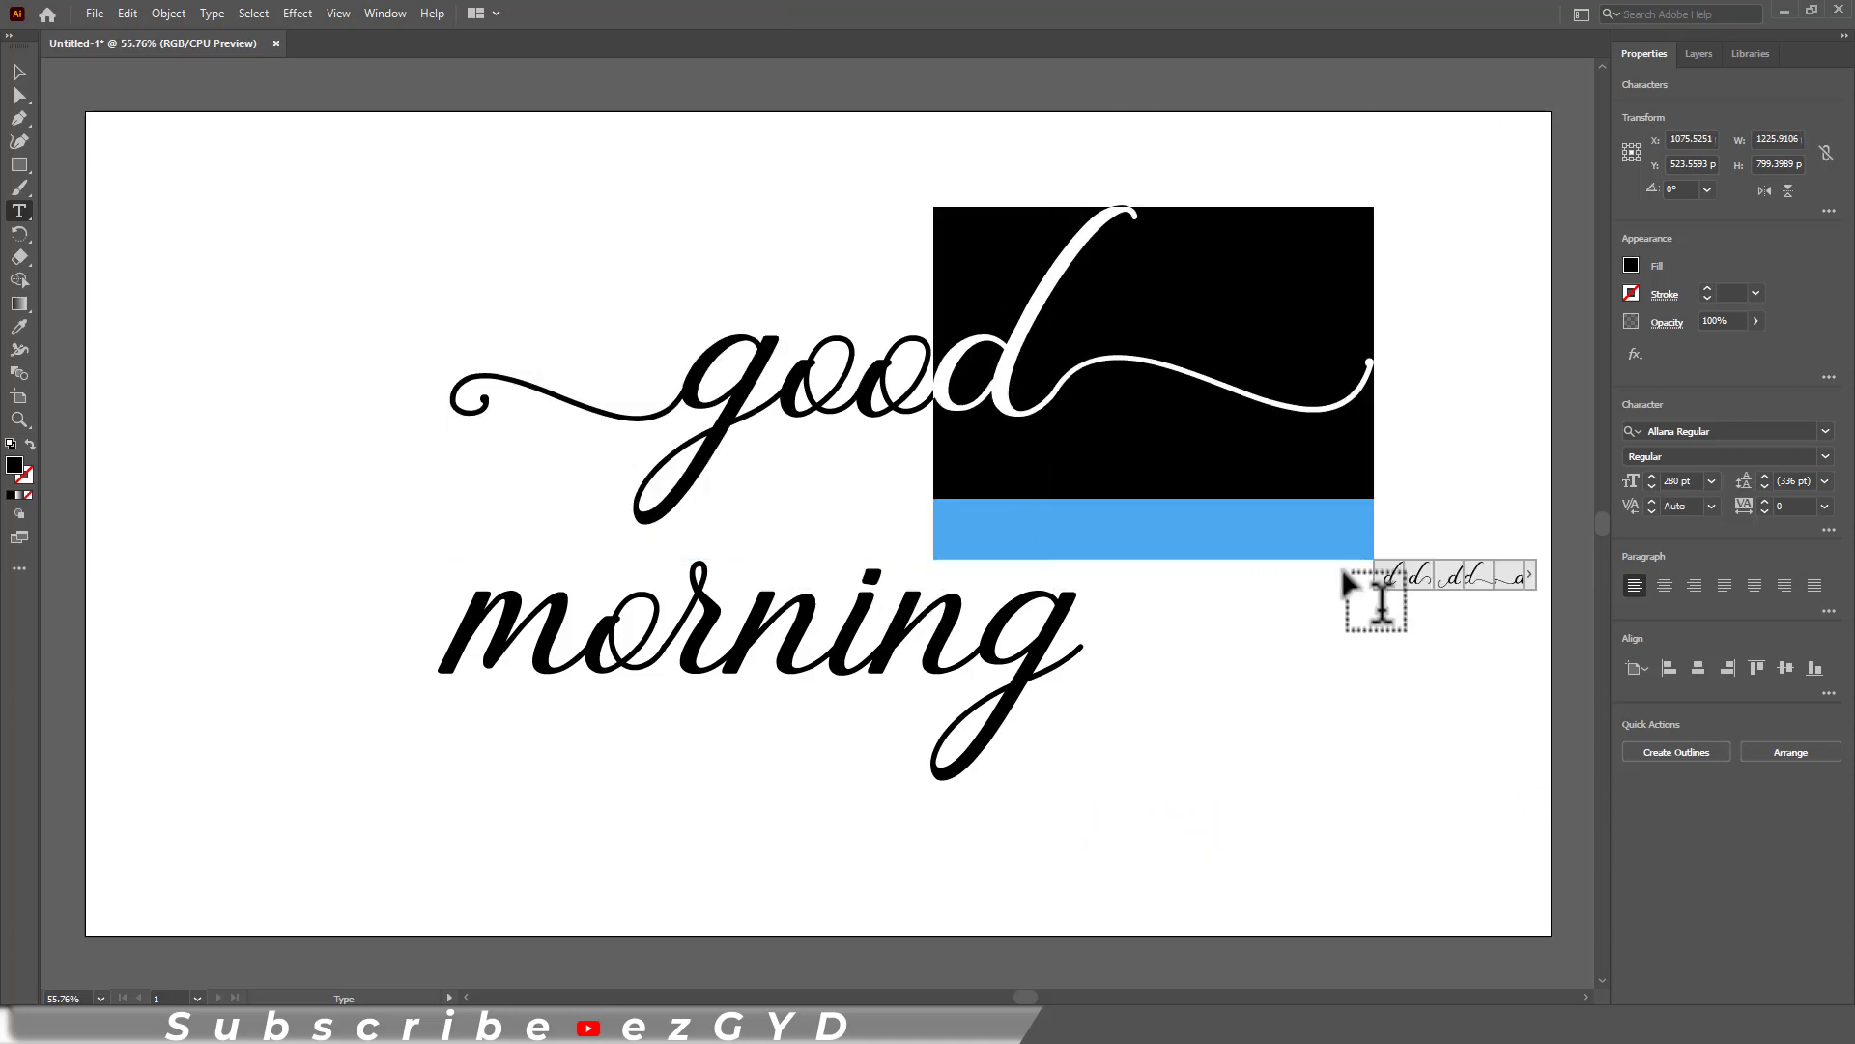
click(1475, 576)
click(1366, 583)
click(1285, 582)
click(1416, 582)
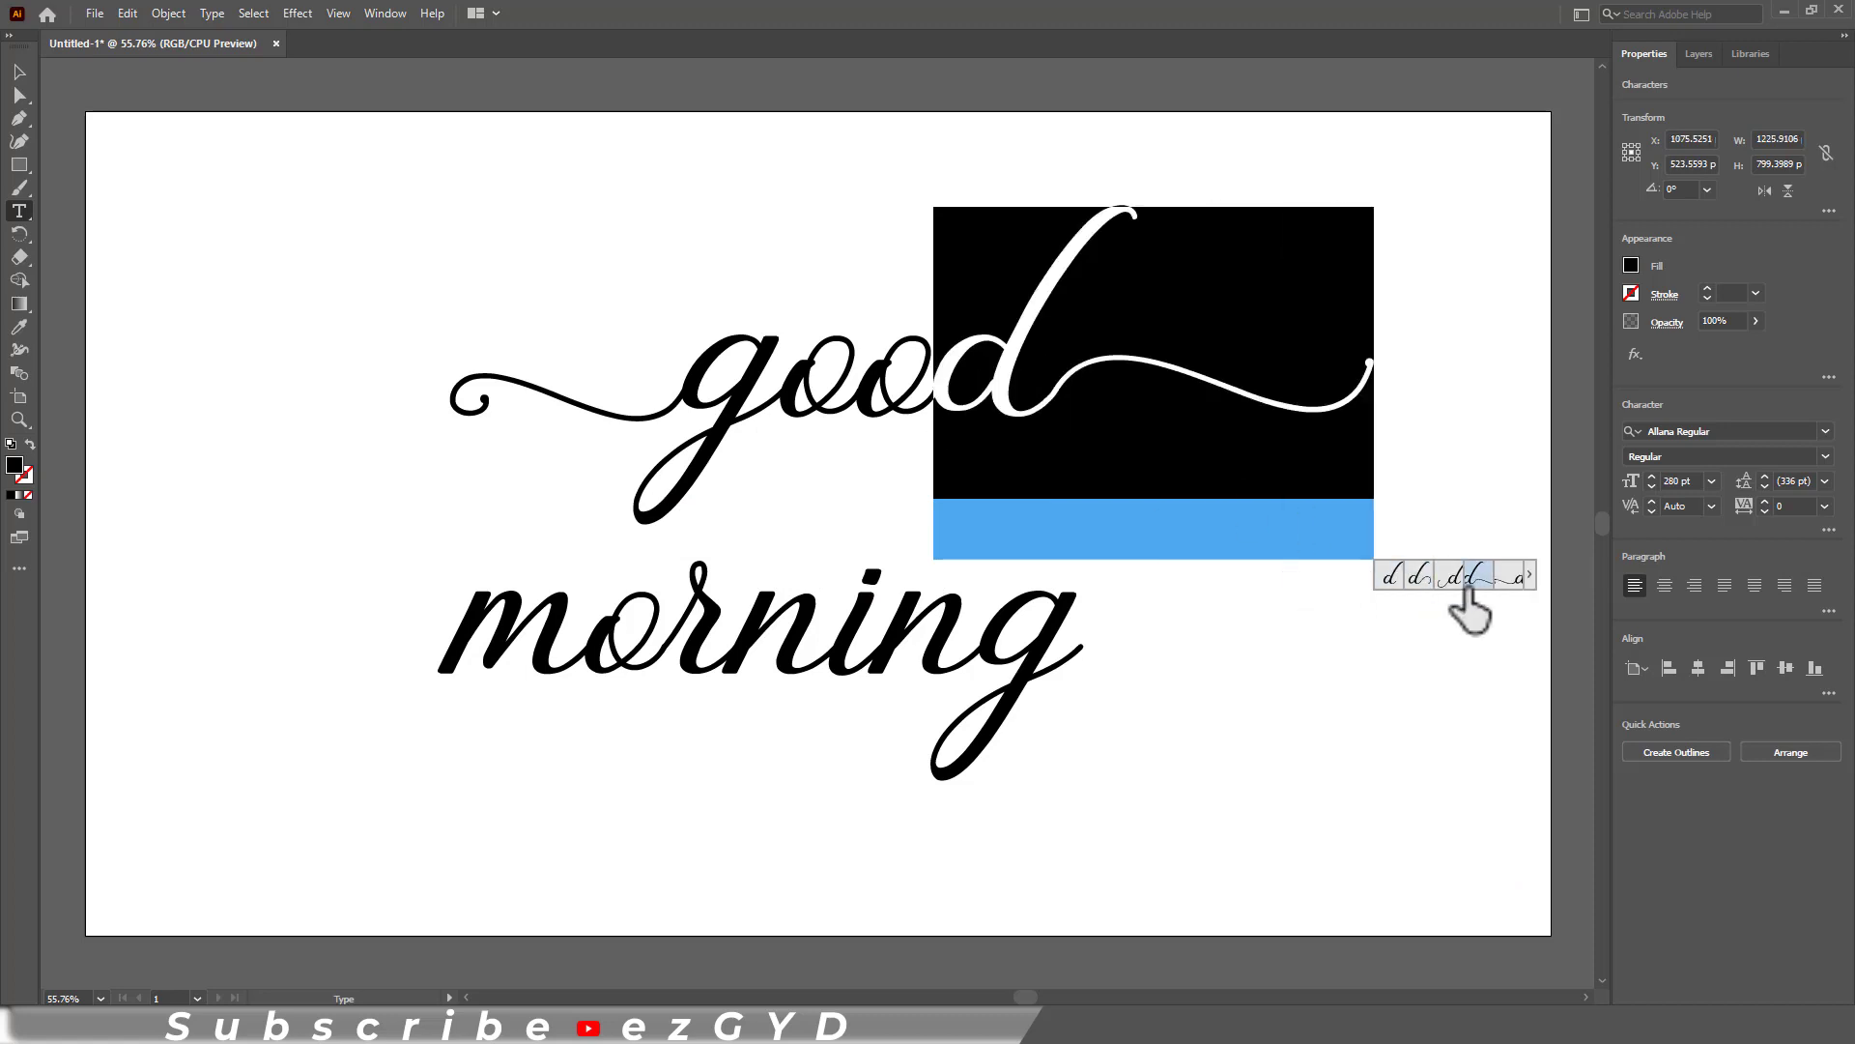
click(1470, 582)
Apply the curled leading swash alternate to the m of morning and the curled trailing swash alternate to its final g.
click(956, 416)
drag(464, 640, 560, 645)
click(723, 833)
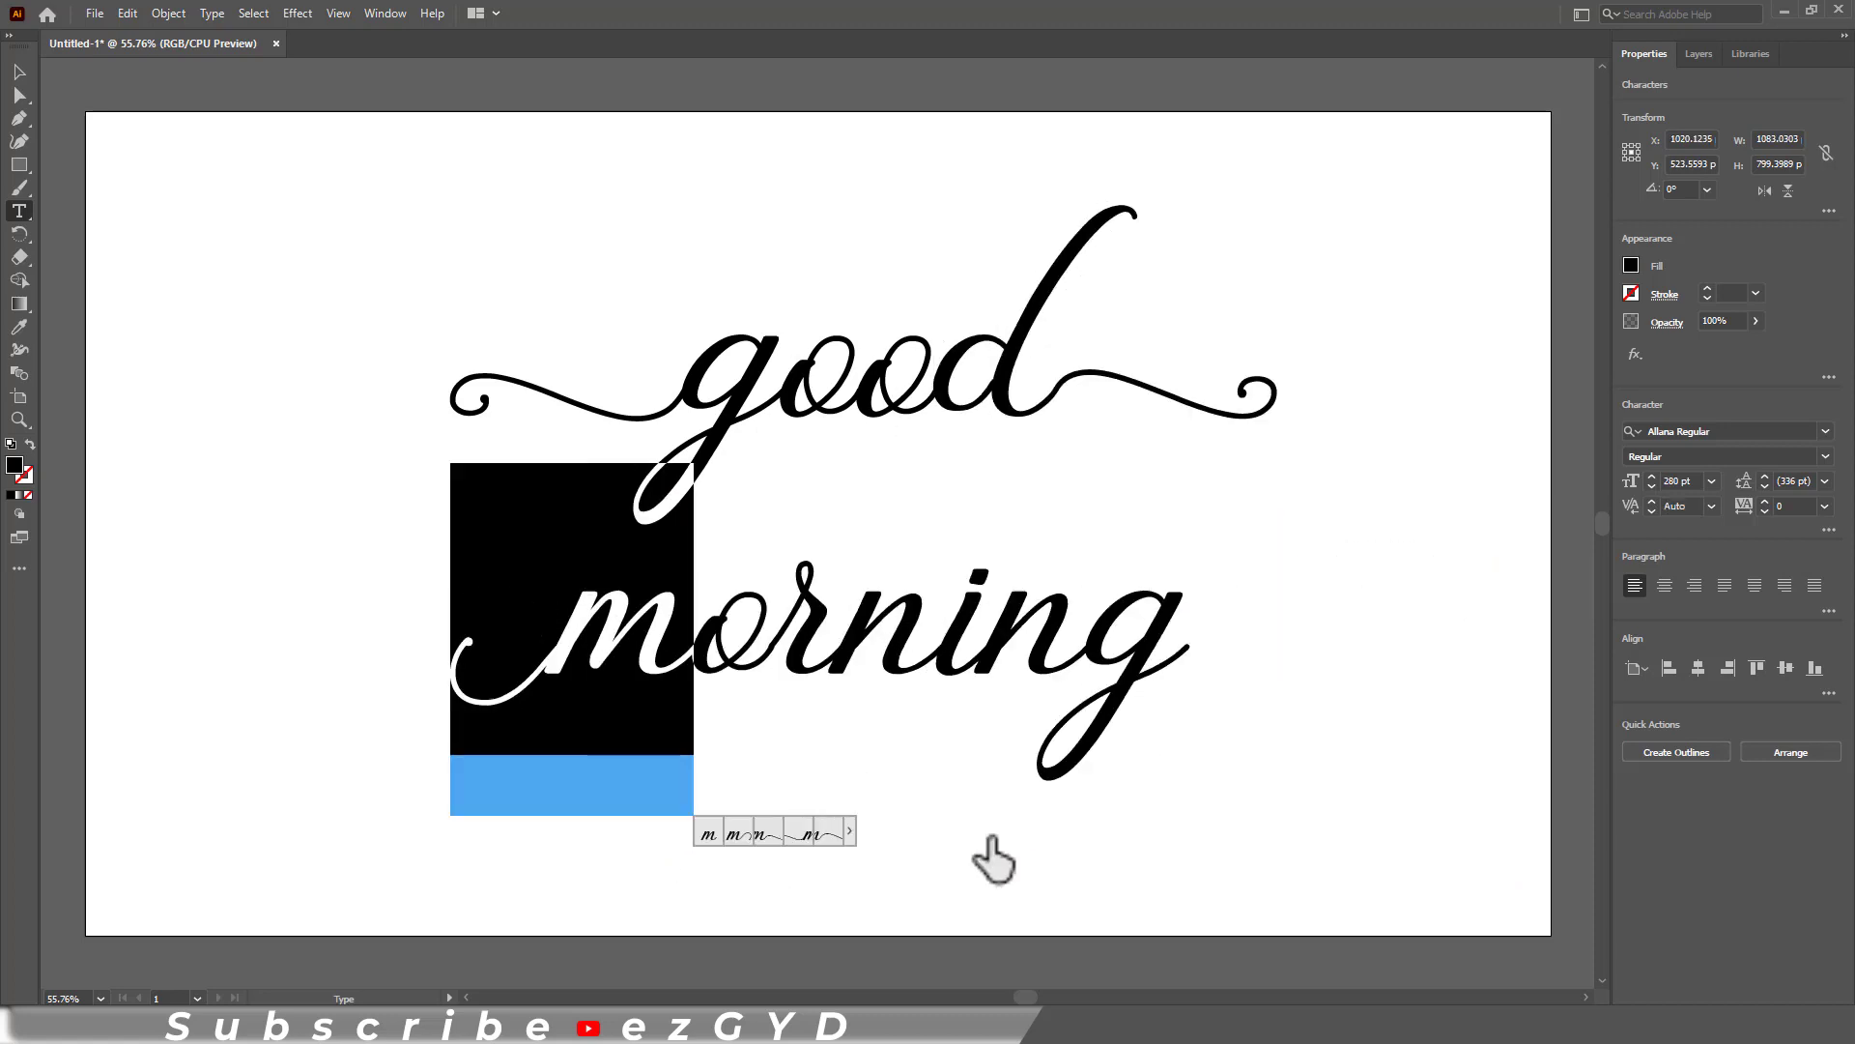
click(766, 833)
key(End)
key(shift+Left)
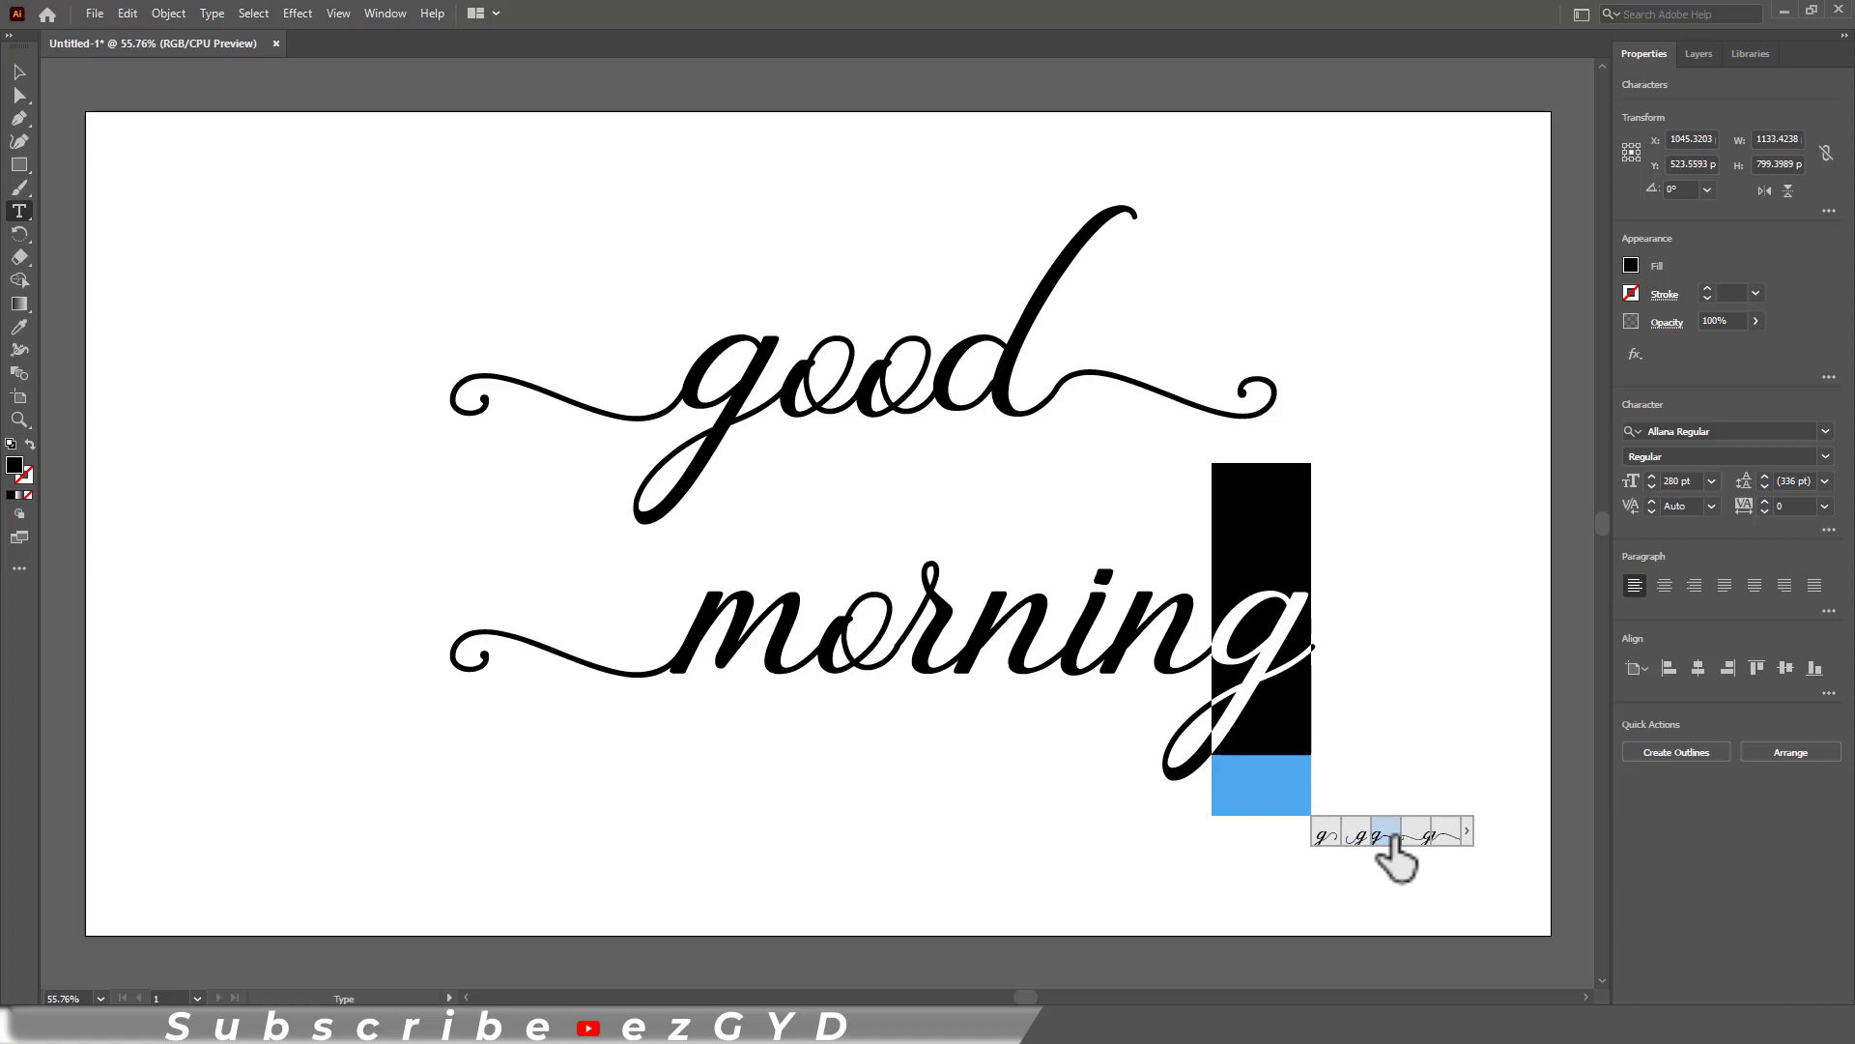
click(1385, 833)
Reposition the two-line good morning text so that all its swashes lie within the artboard.
click(20, 71)
click(1156, 406)
click(657, 560)
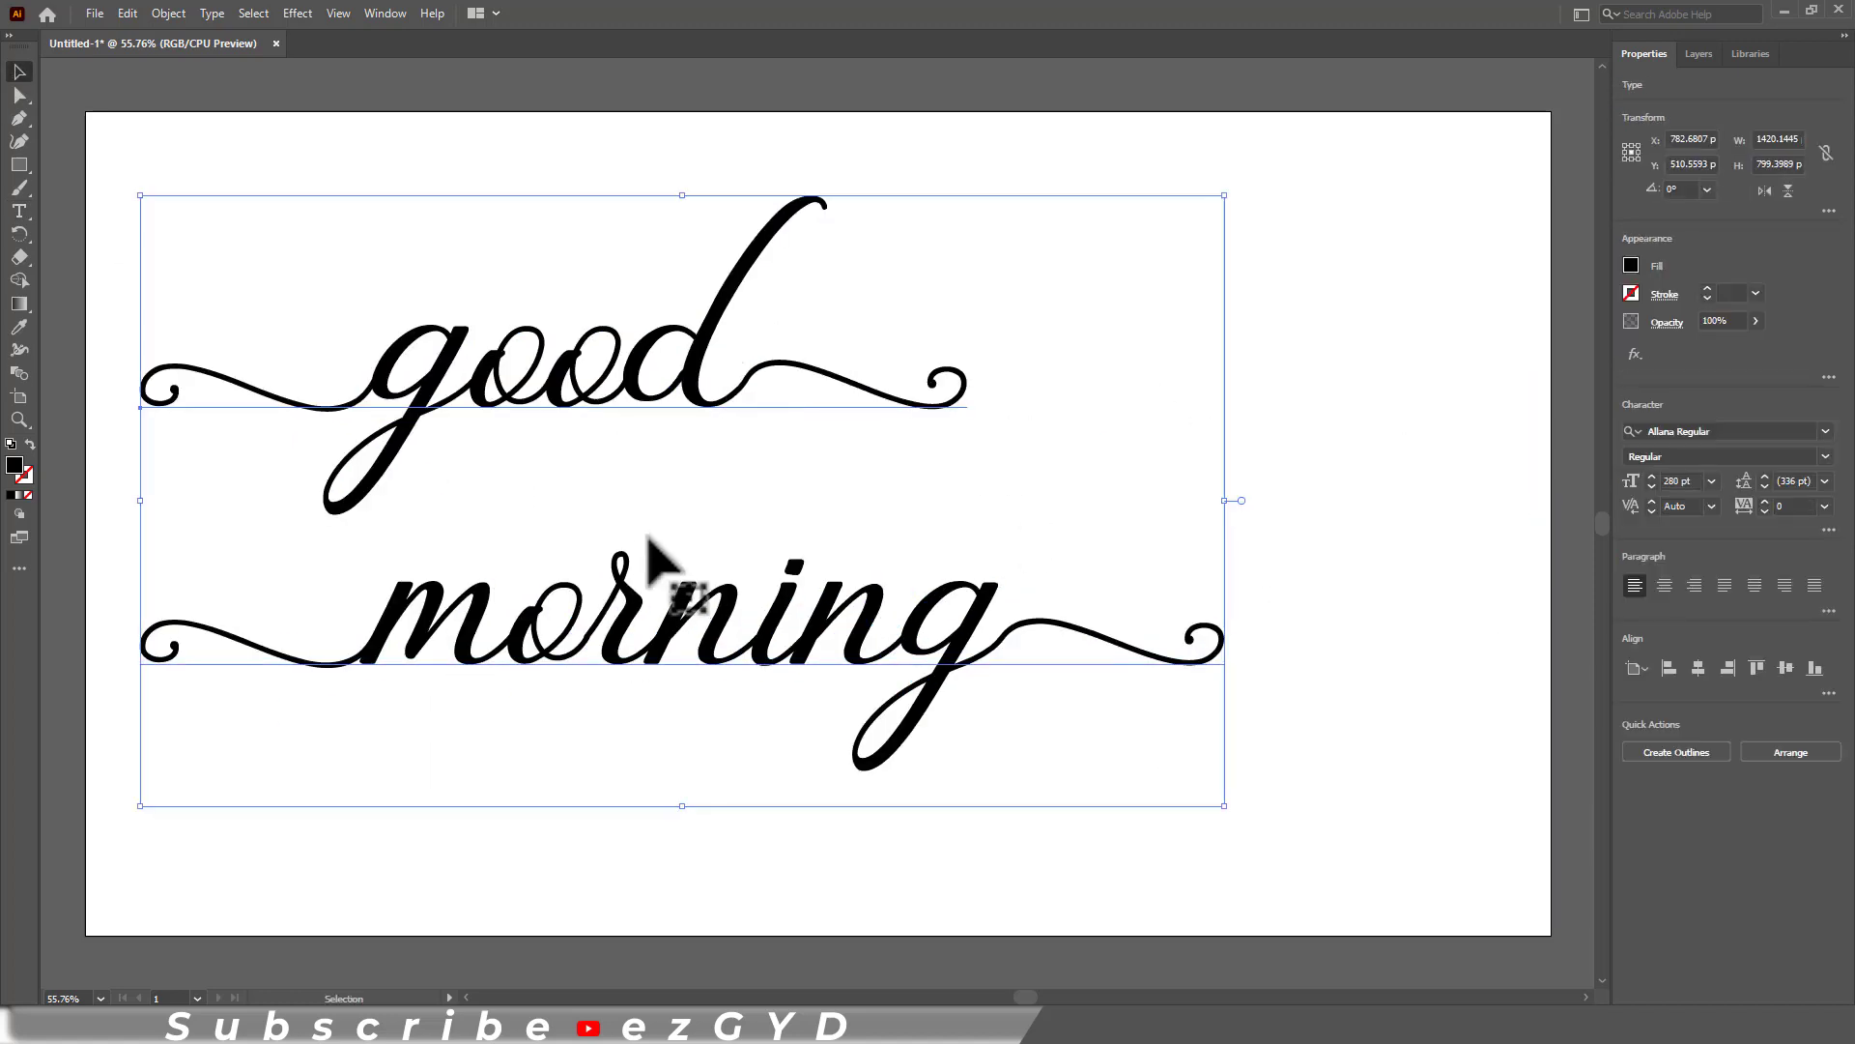
drag(649, 539, 698, 556)
Reduce the leading of the good morning text to 190 pt in the character settings.
click(370, 14)
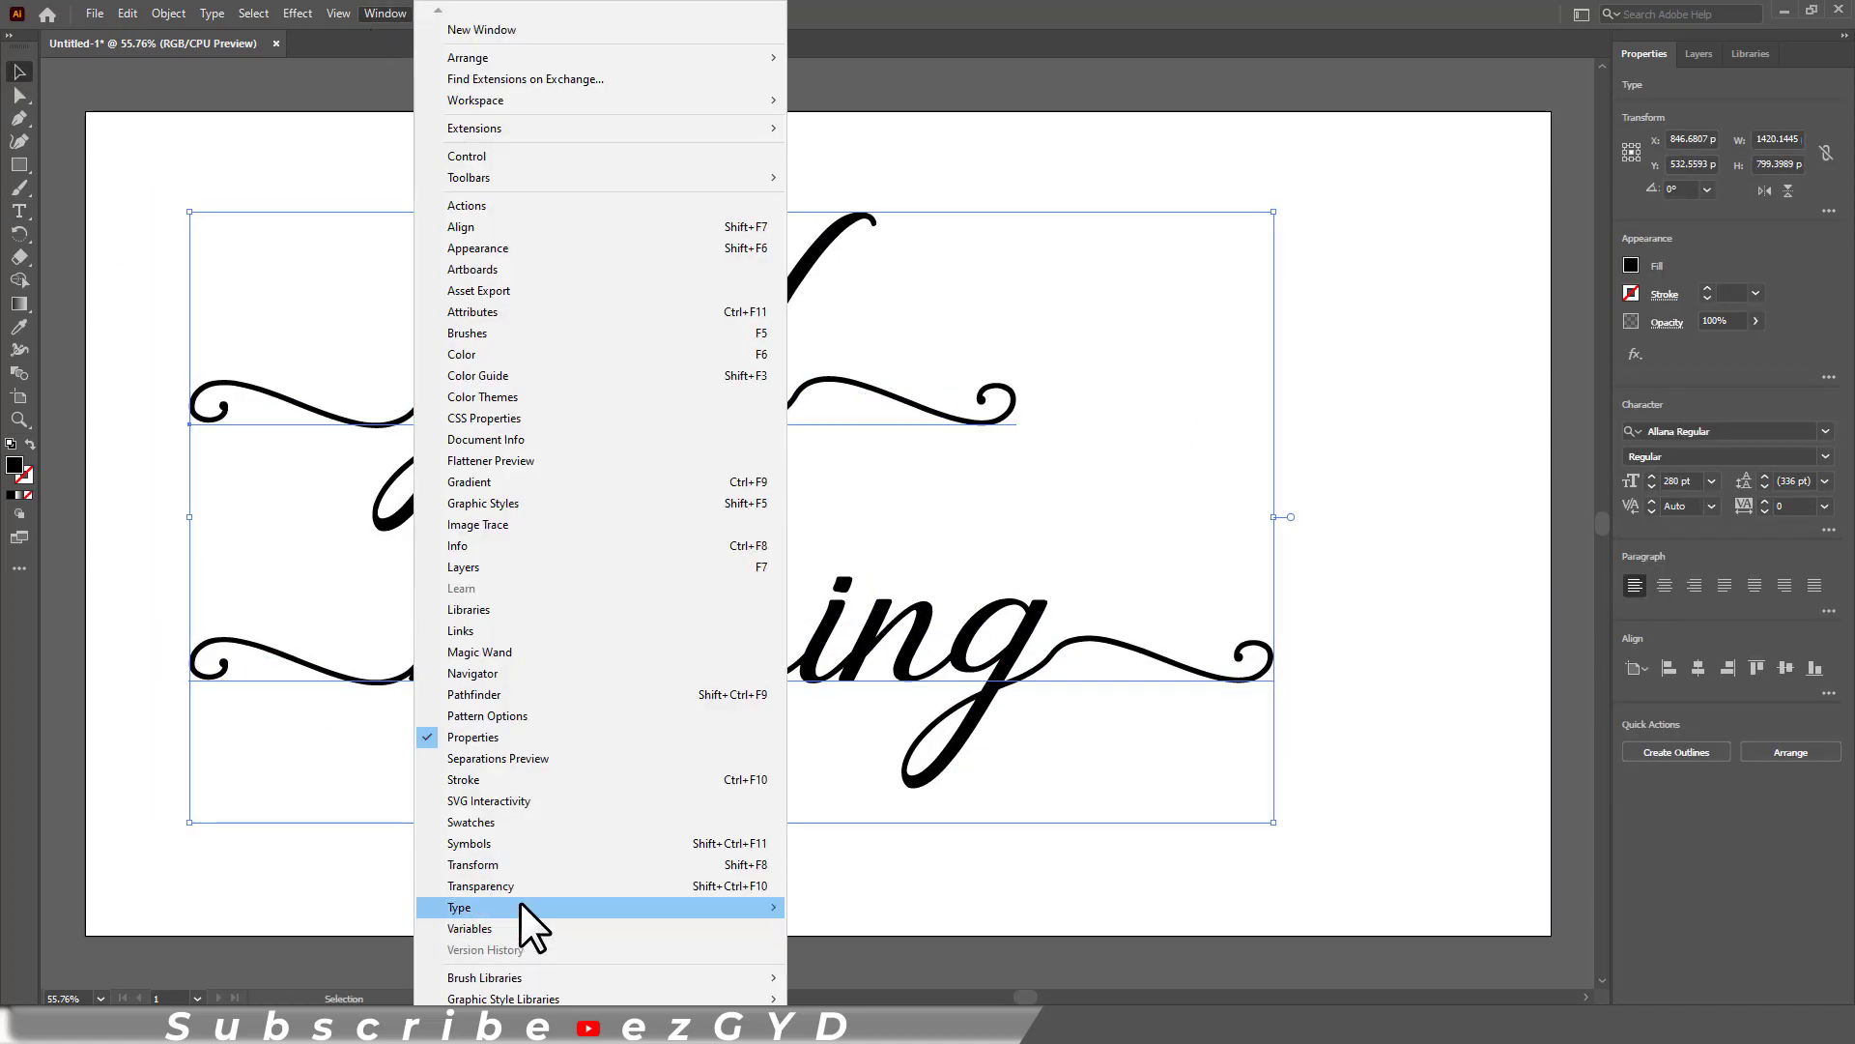
mouse_move(541, 908)
click(867, 781)
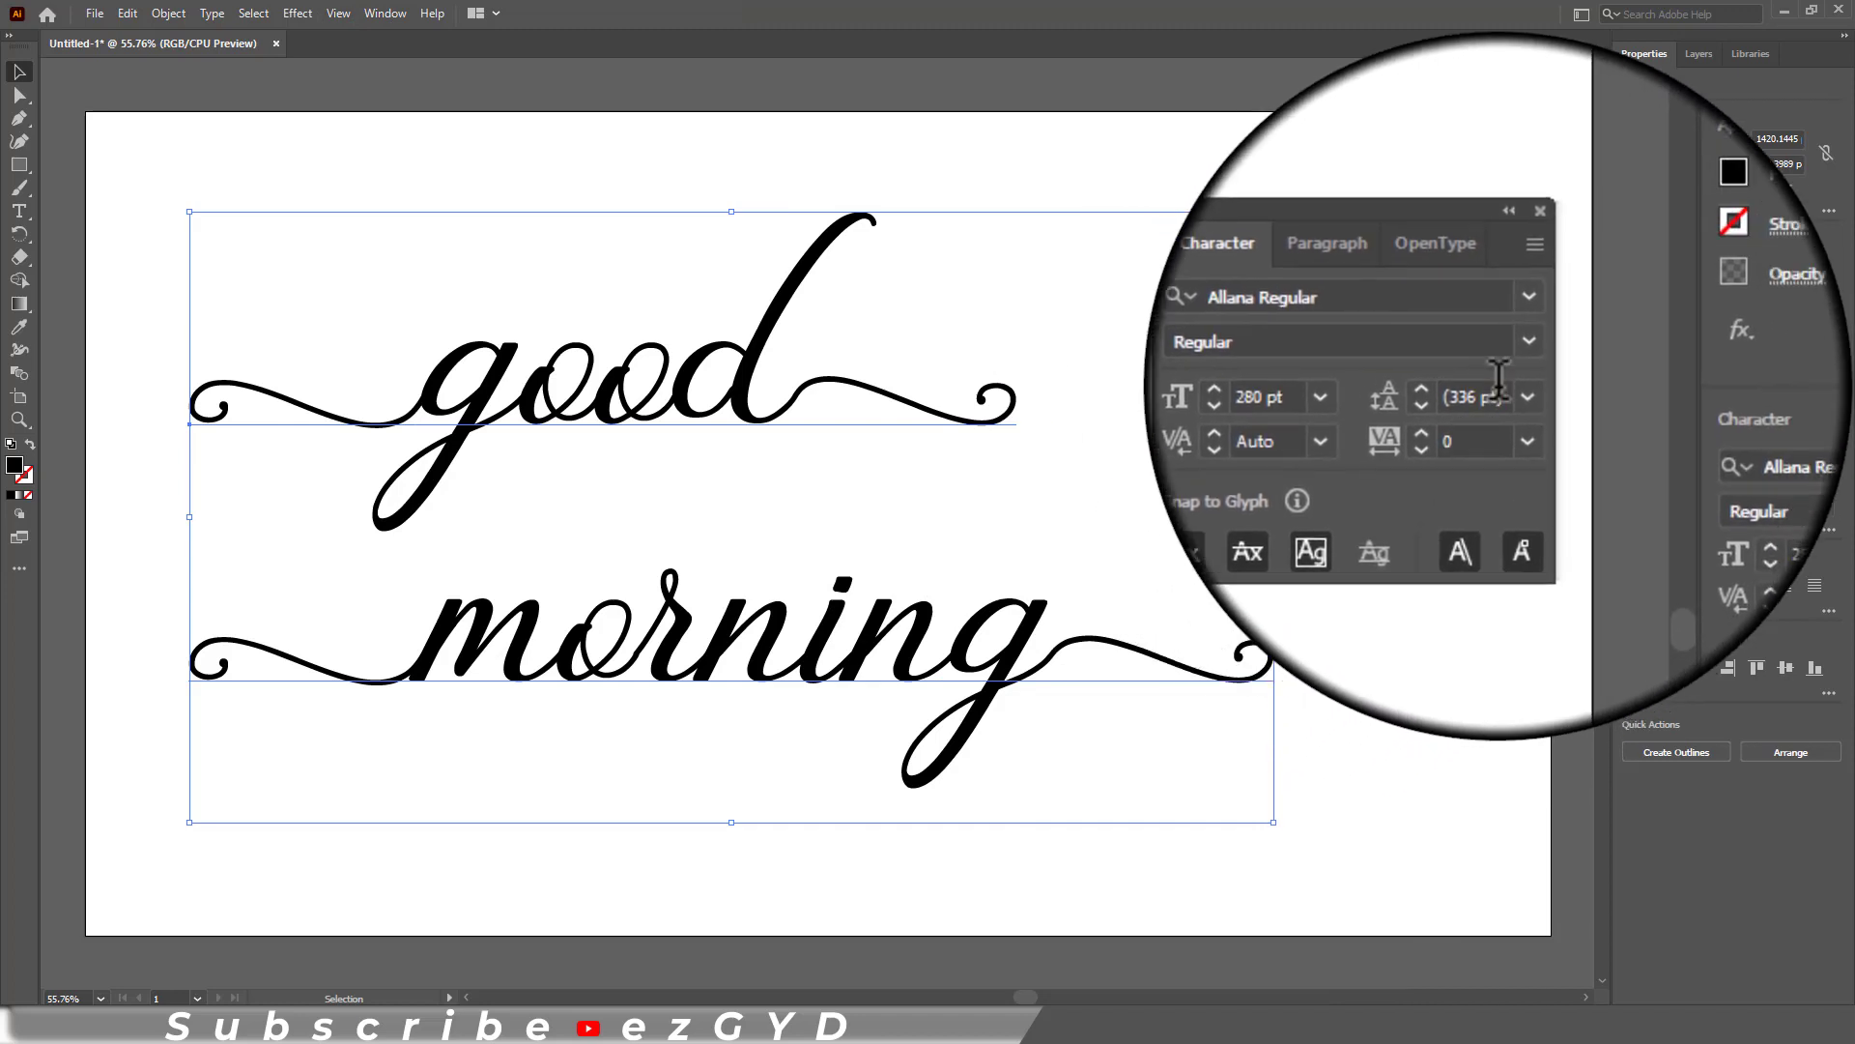
click(1502, 389)
key(Up)
key(shift+Down)
key(shift+Down)
key(shift+Down)
key(shift+Down)
key(shift+Down)
key(shift+Down)
key(shift+Down)
key(shift+Down)
key(shift+Down)
key(shift+Down)
key(shift+Down)
key(shift+Down)
key(shift+Down)
key(shift+Down)
key(shift+Down)
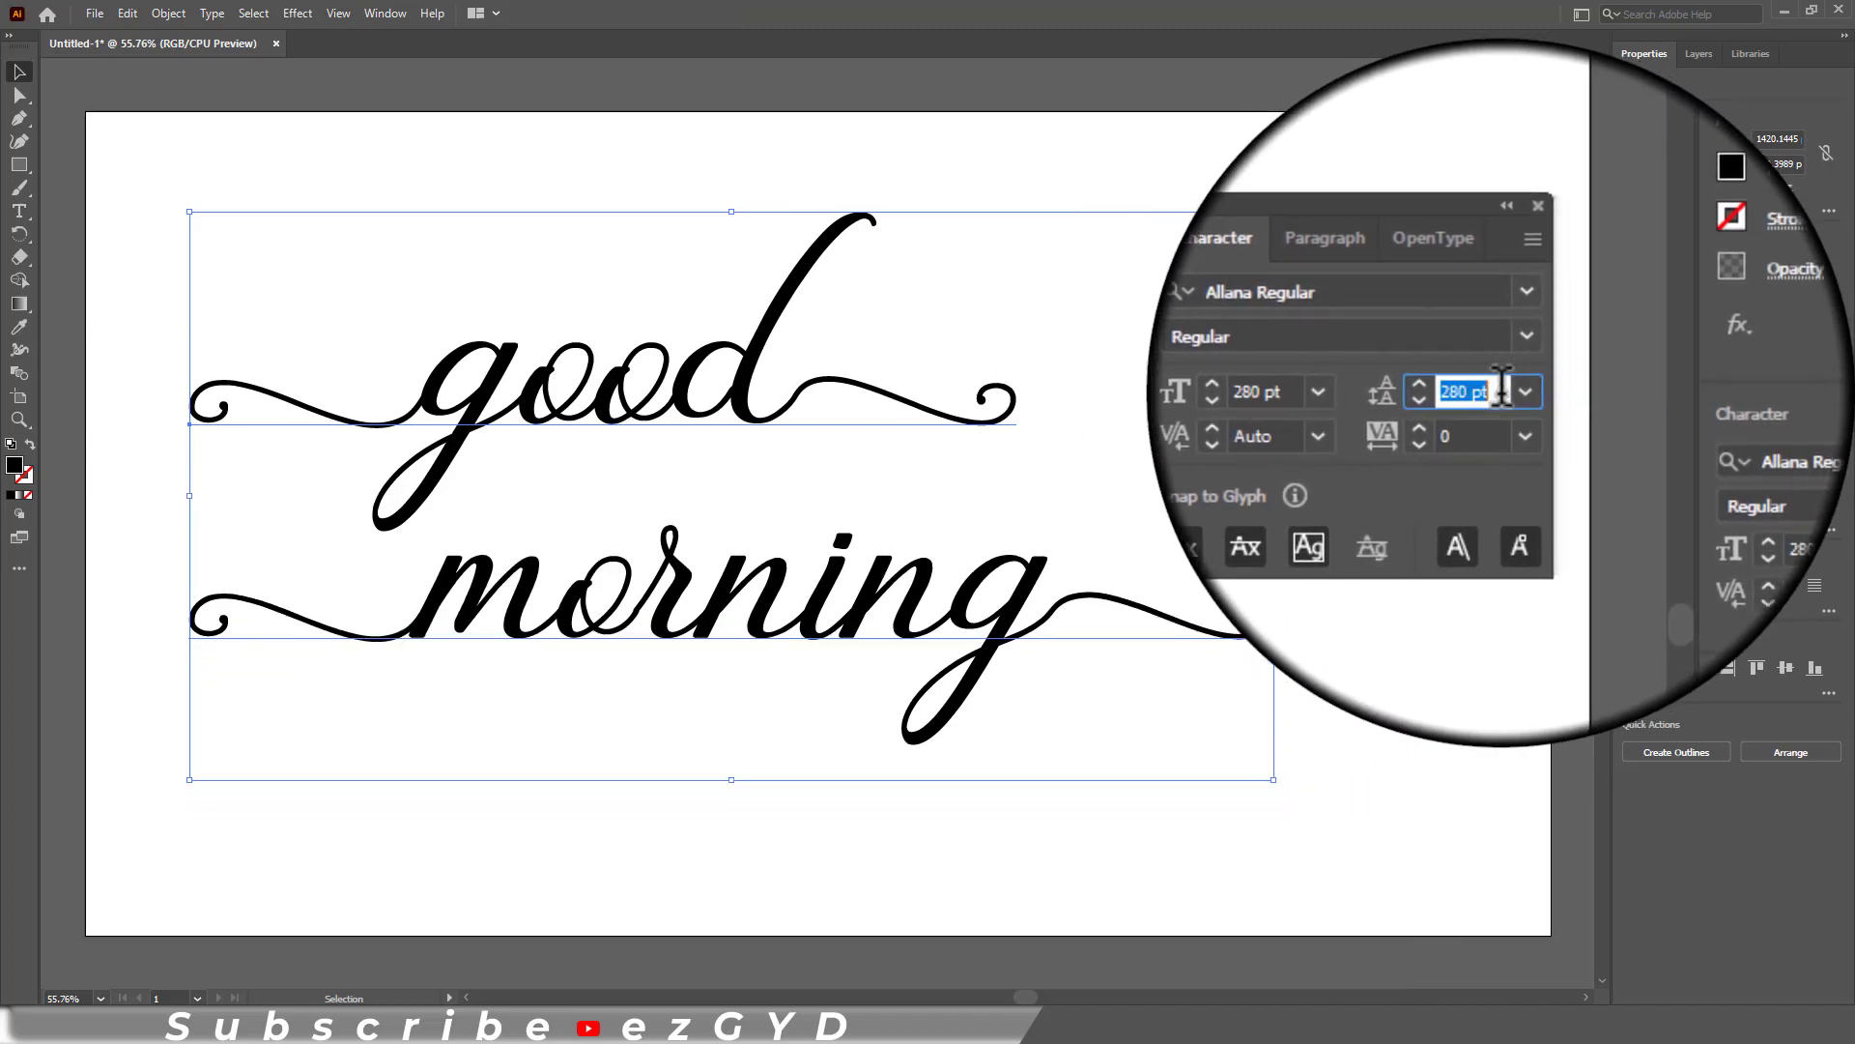
key(shift+Up)
scroll(1501, 387, down, 1)
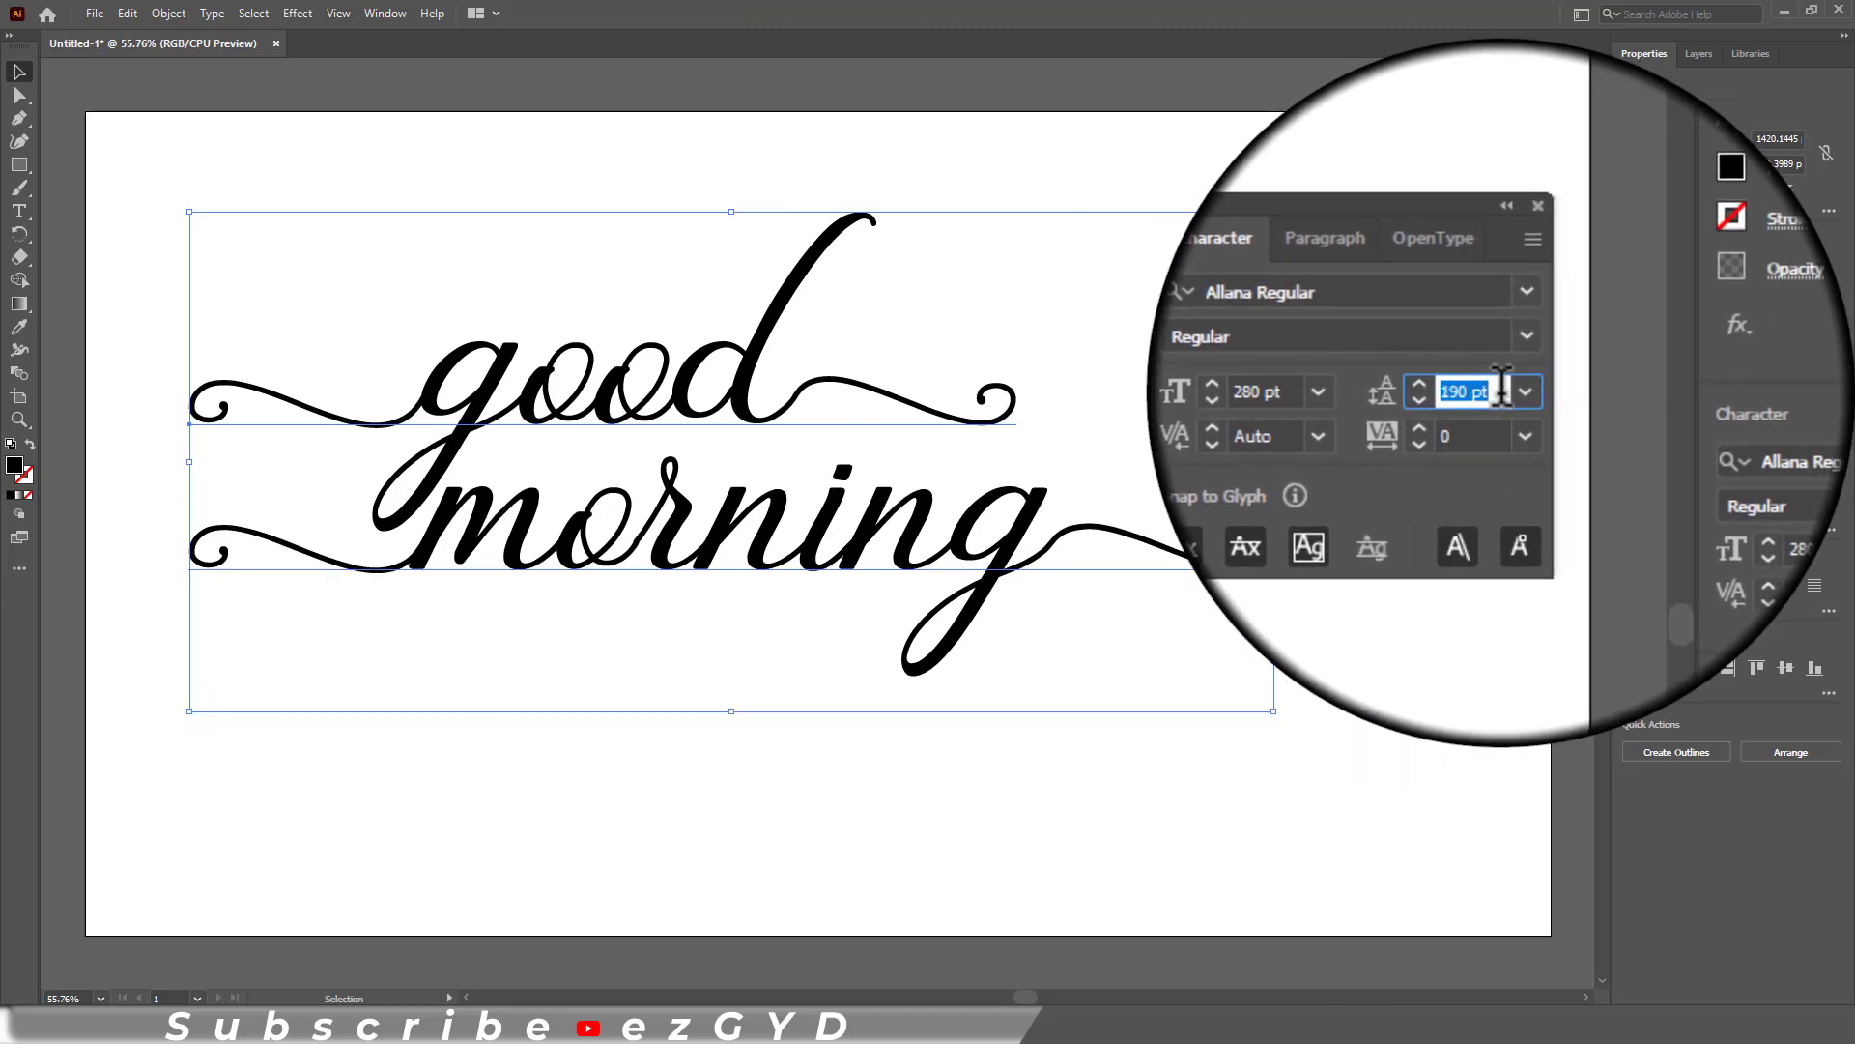
Show the full set of character options for the selected good morning text.
click(1522, 307)
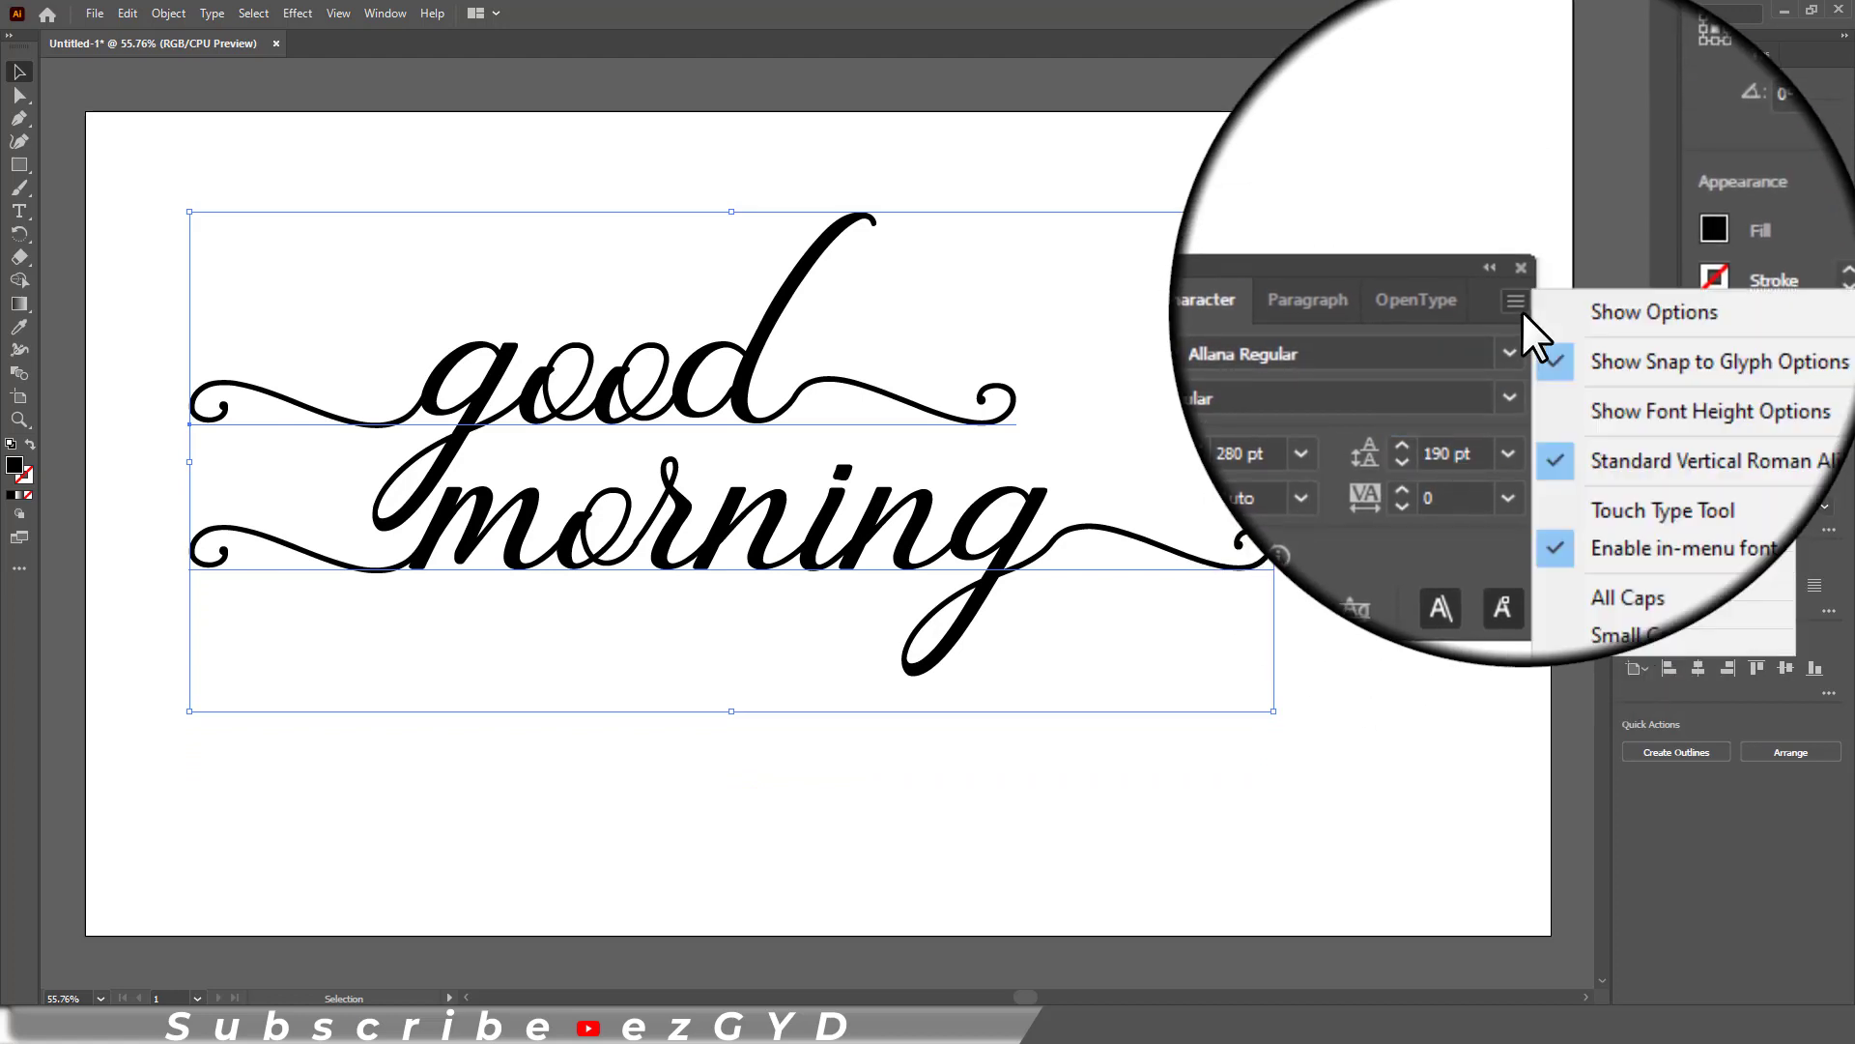
click(1552, 315)
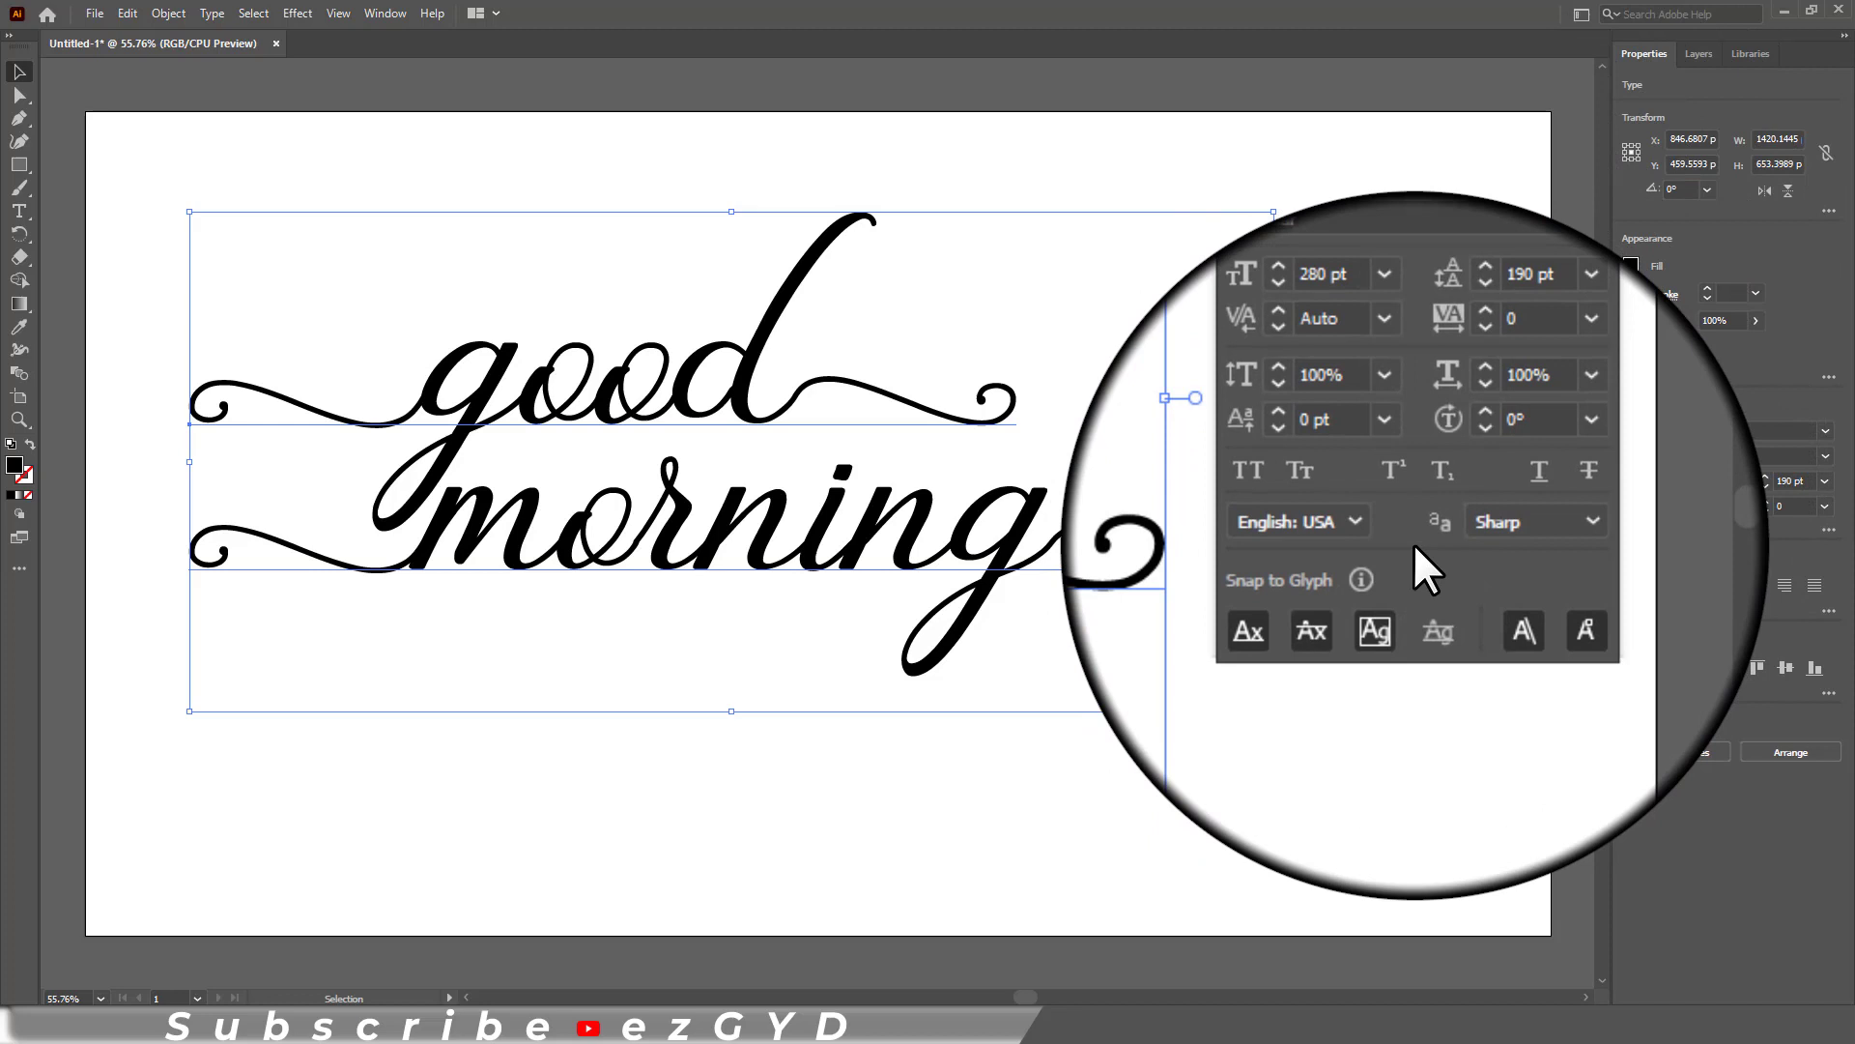
Center-align the two lines of the good morning text and move the text back onto the artboard.
click(1407, 305)
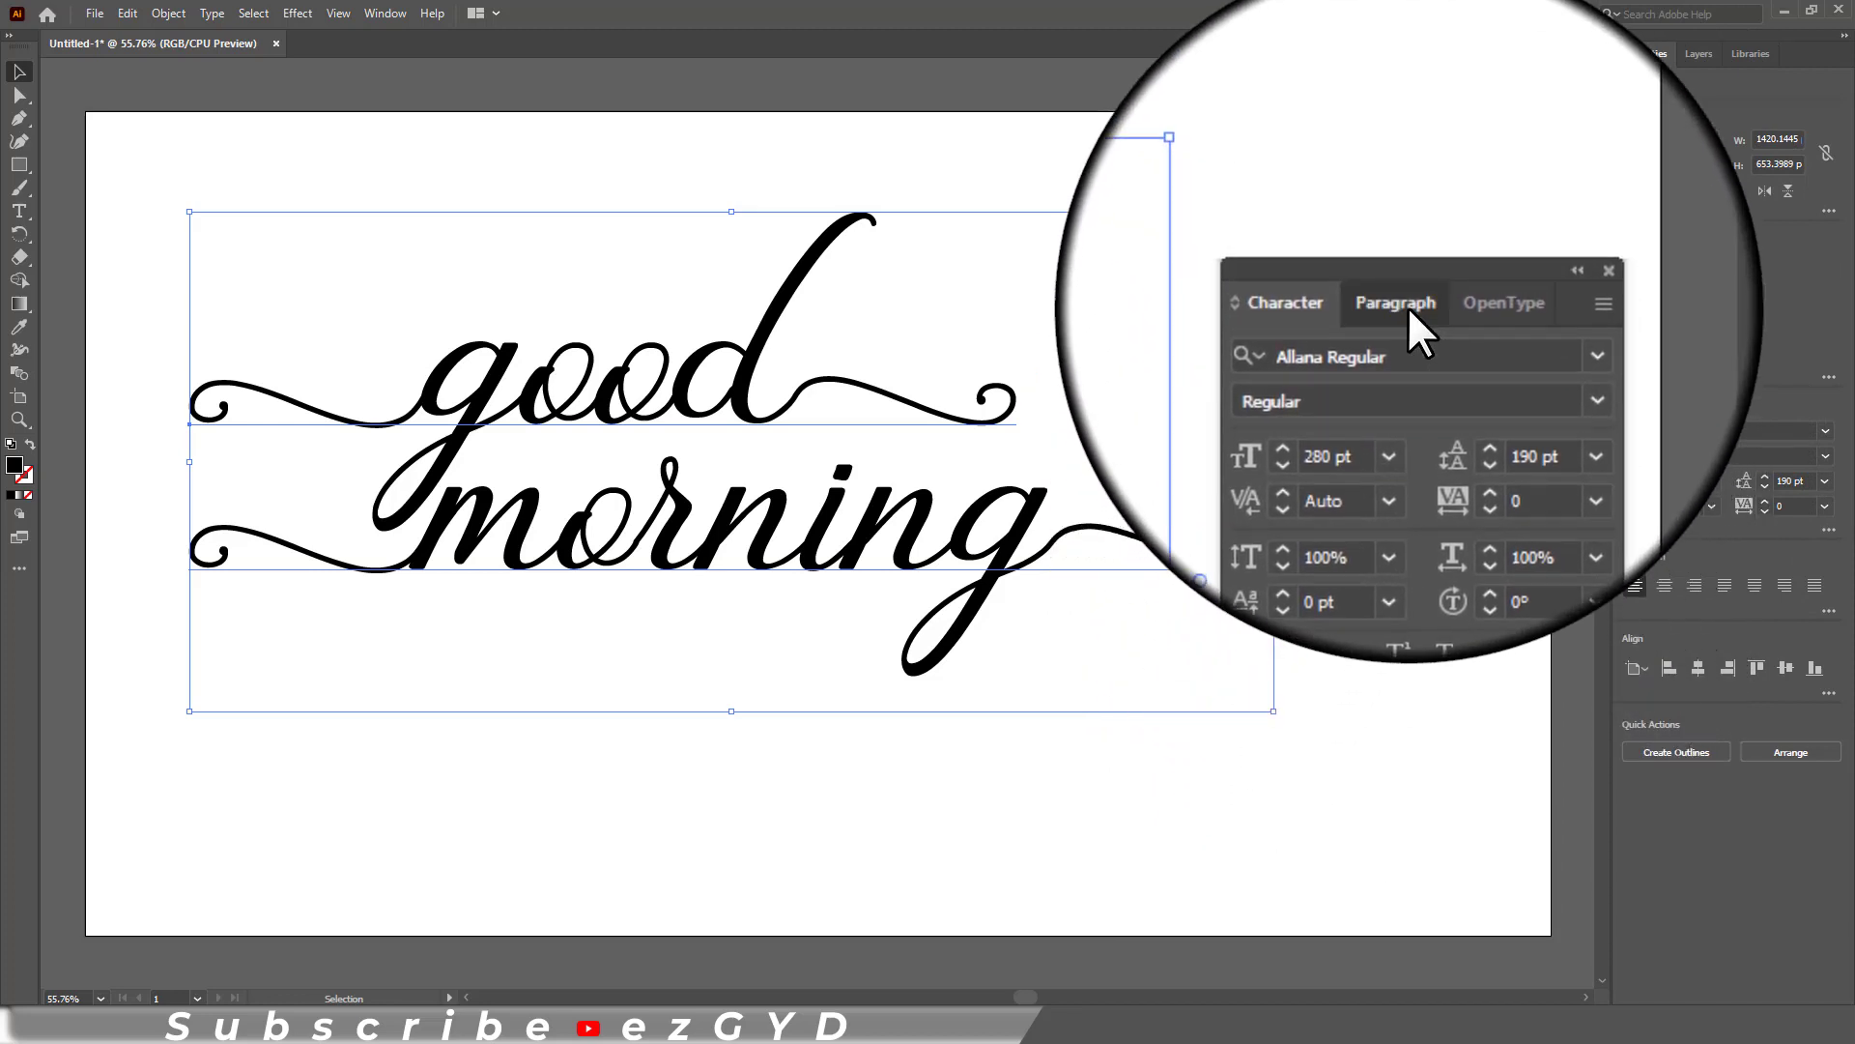
click(1352, 336)
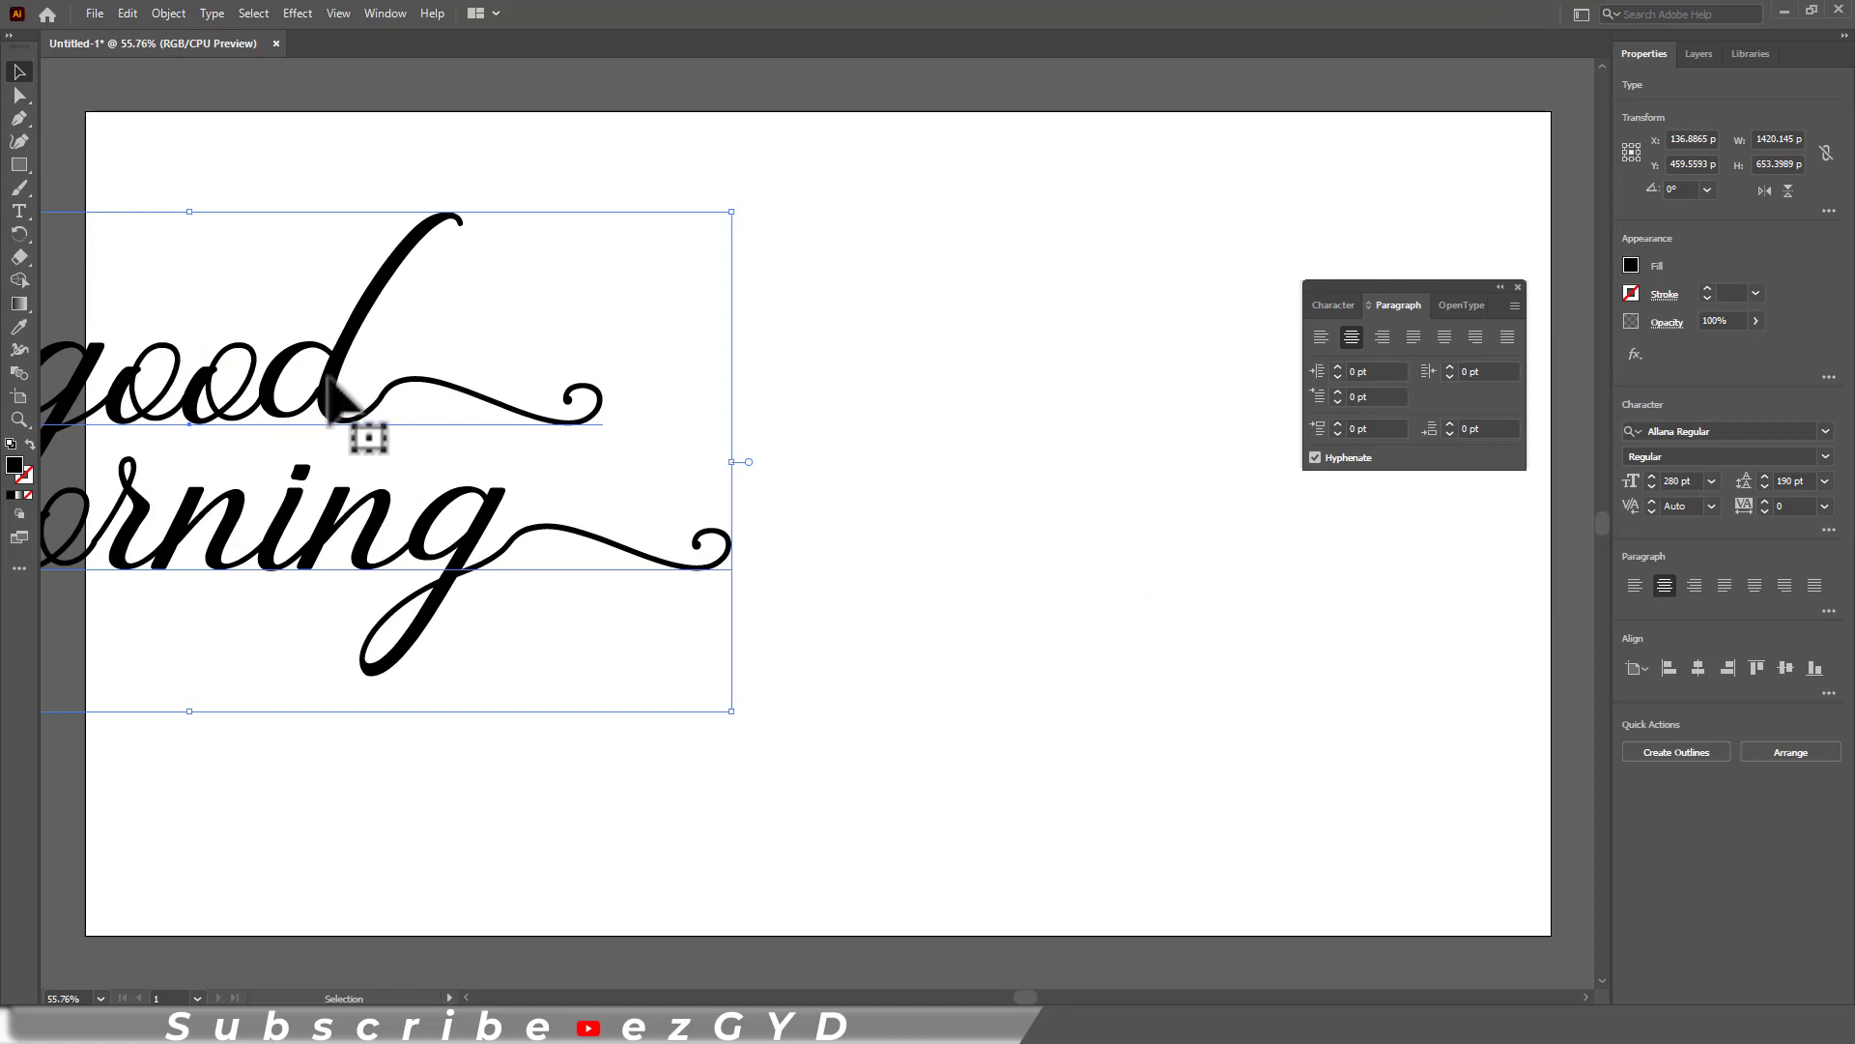
drag(330, 382, 934, 475)
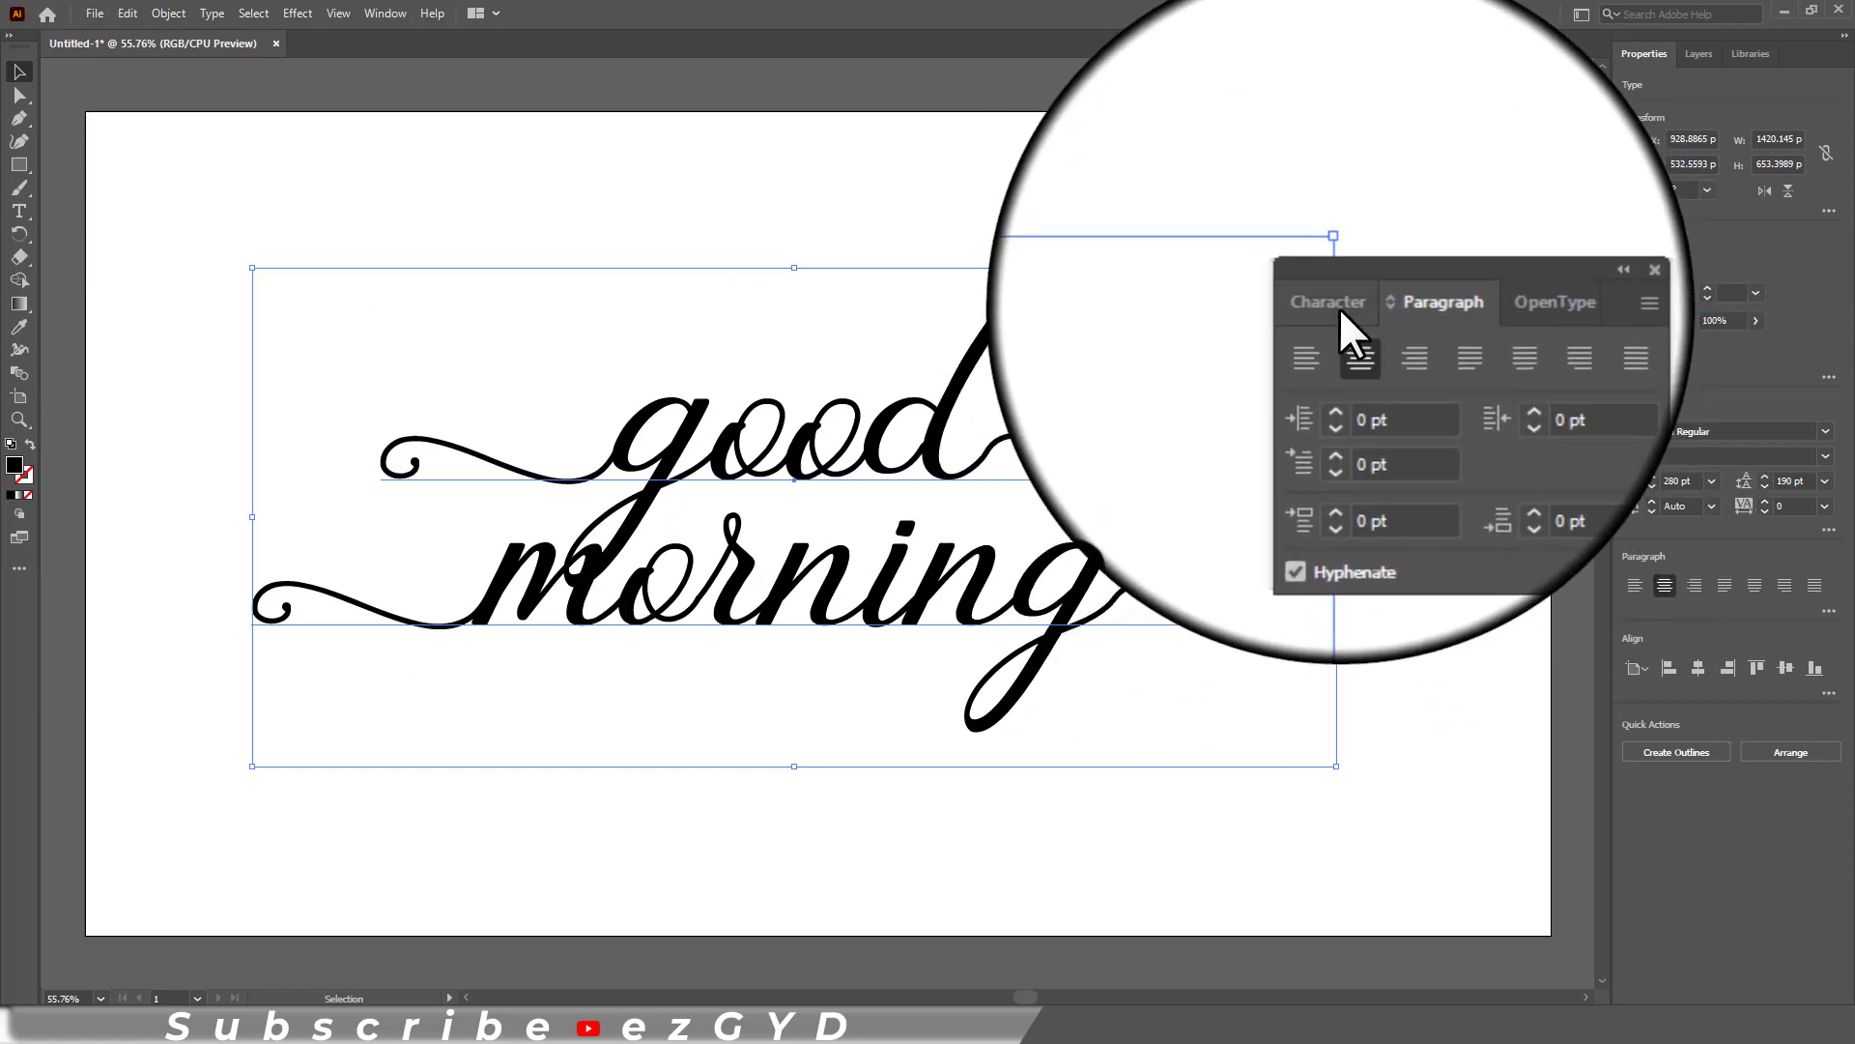
Increase the leading of the good morning text to 251 pt and close the character settings.
click(1336, 305)
click(1495, 392)
key(Up)
key(Up)
key(Up)
key(Up)
key(Up)
key(Up)
key(Up)
key(Up)
key(Up)
key(Up)
key(Up)
key(Up)
key(Up)
key(Up)
key(Up)
key(Up)
key(Up)
key(Up)
key(Up)
key(Up)
key(Up)
click(1522, 287)
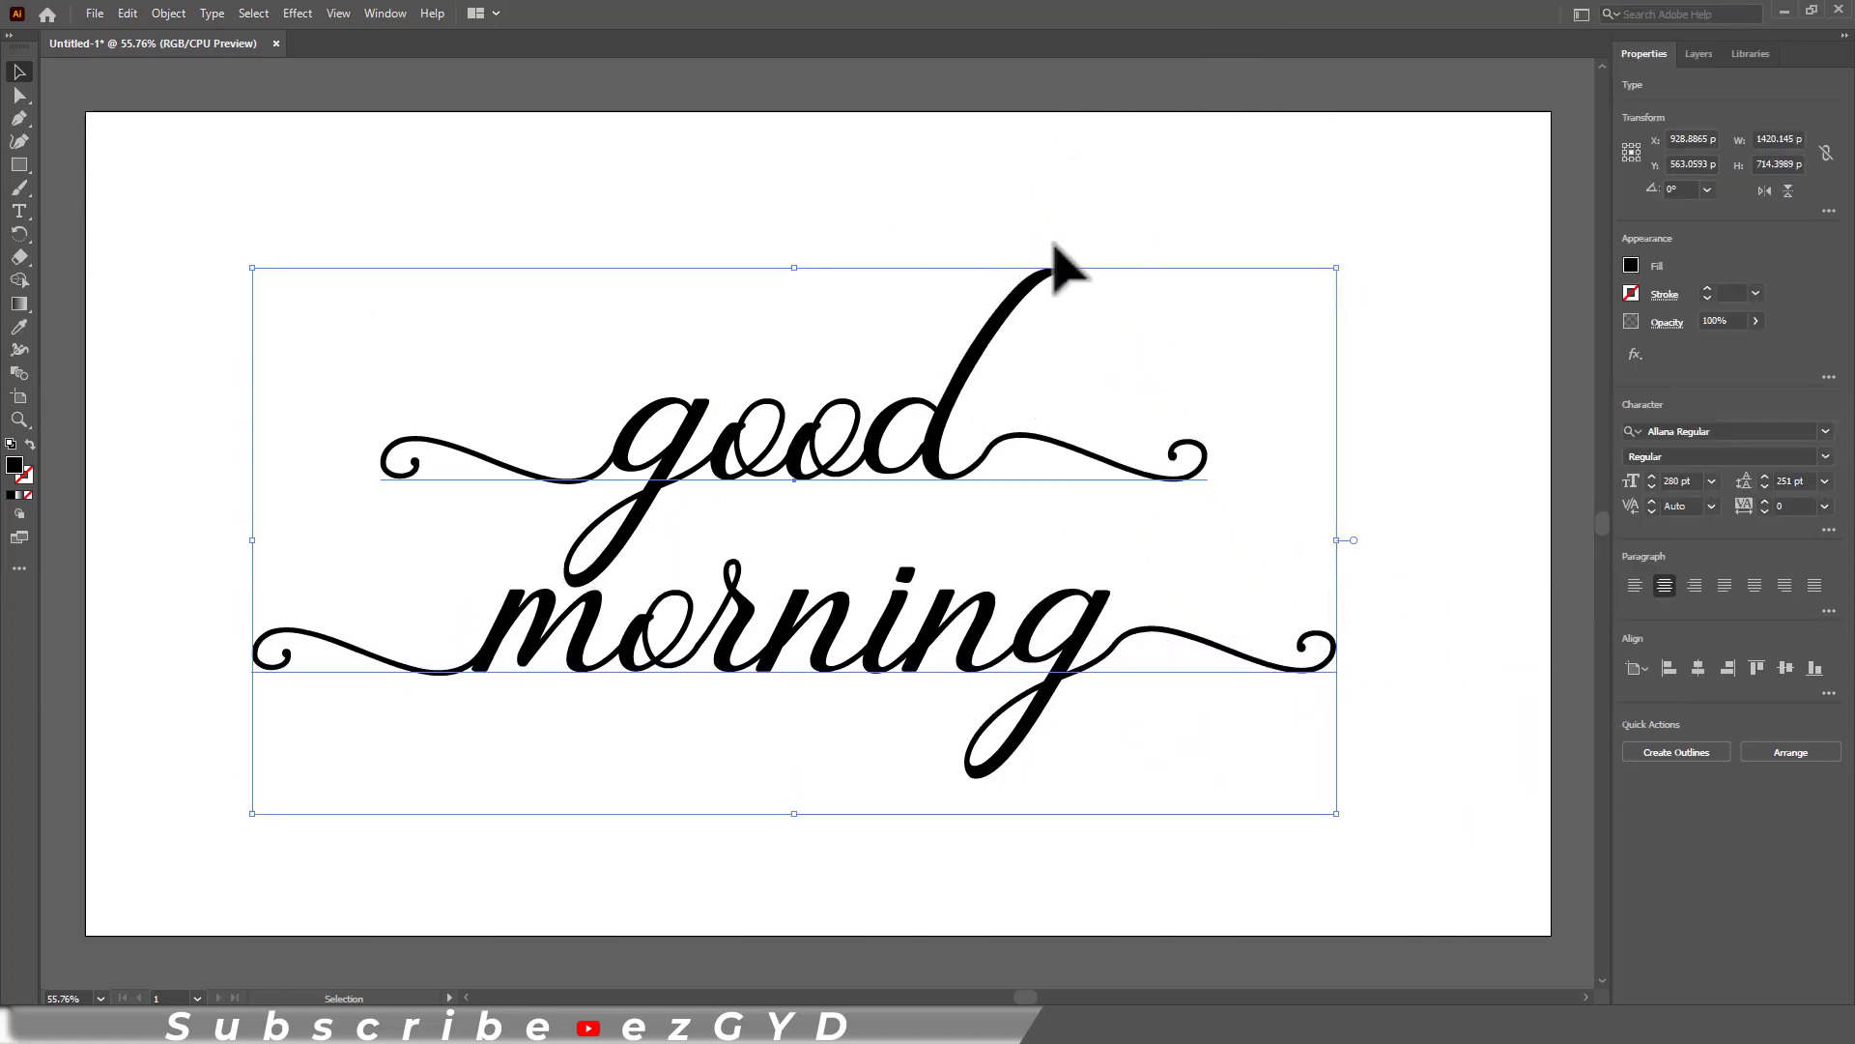
click(868, 208)
Insert a new first line reading Hello above good in the same text object.
click(804, 663)
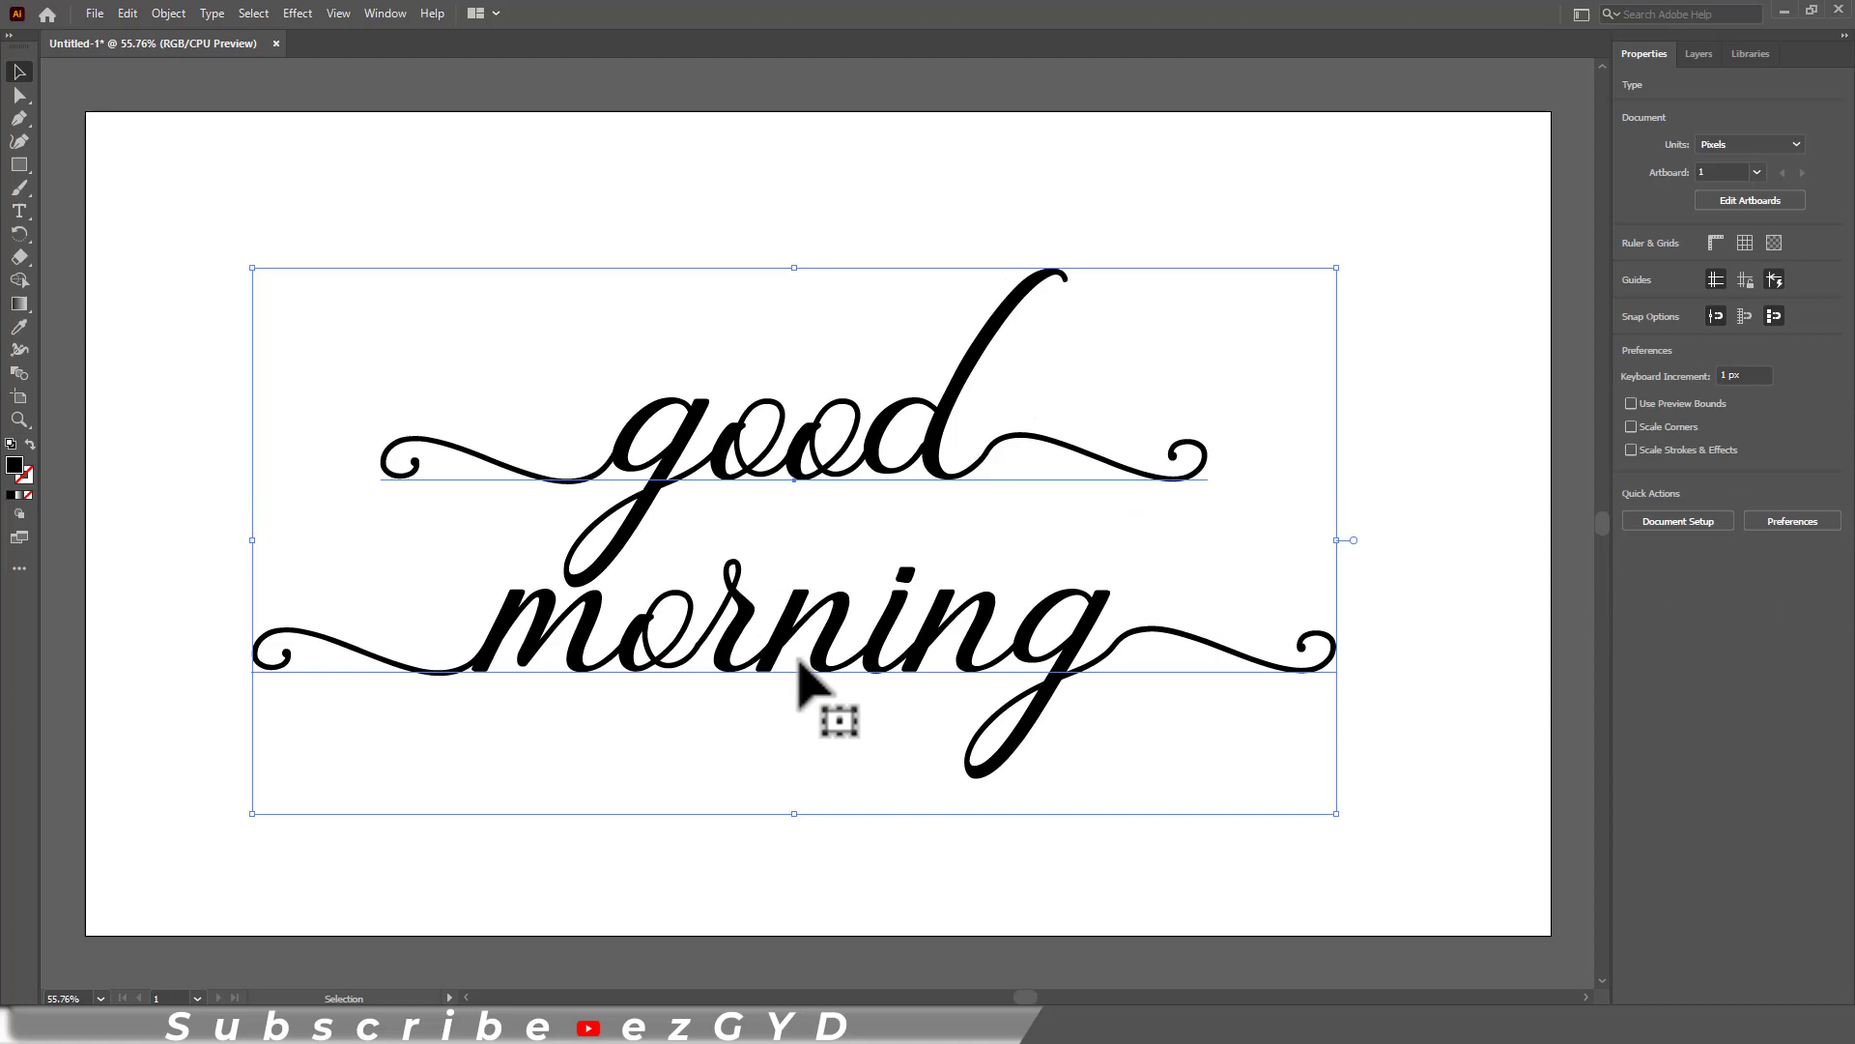
key(t)
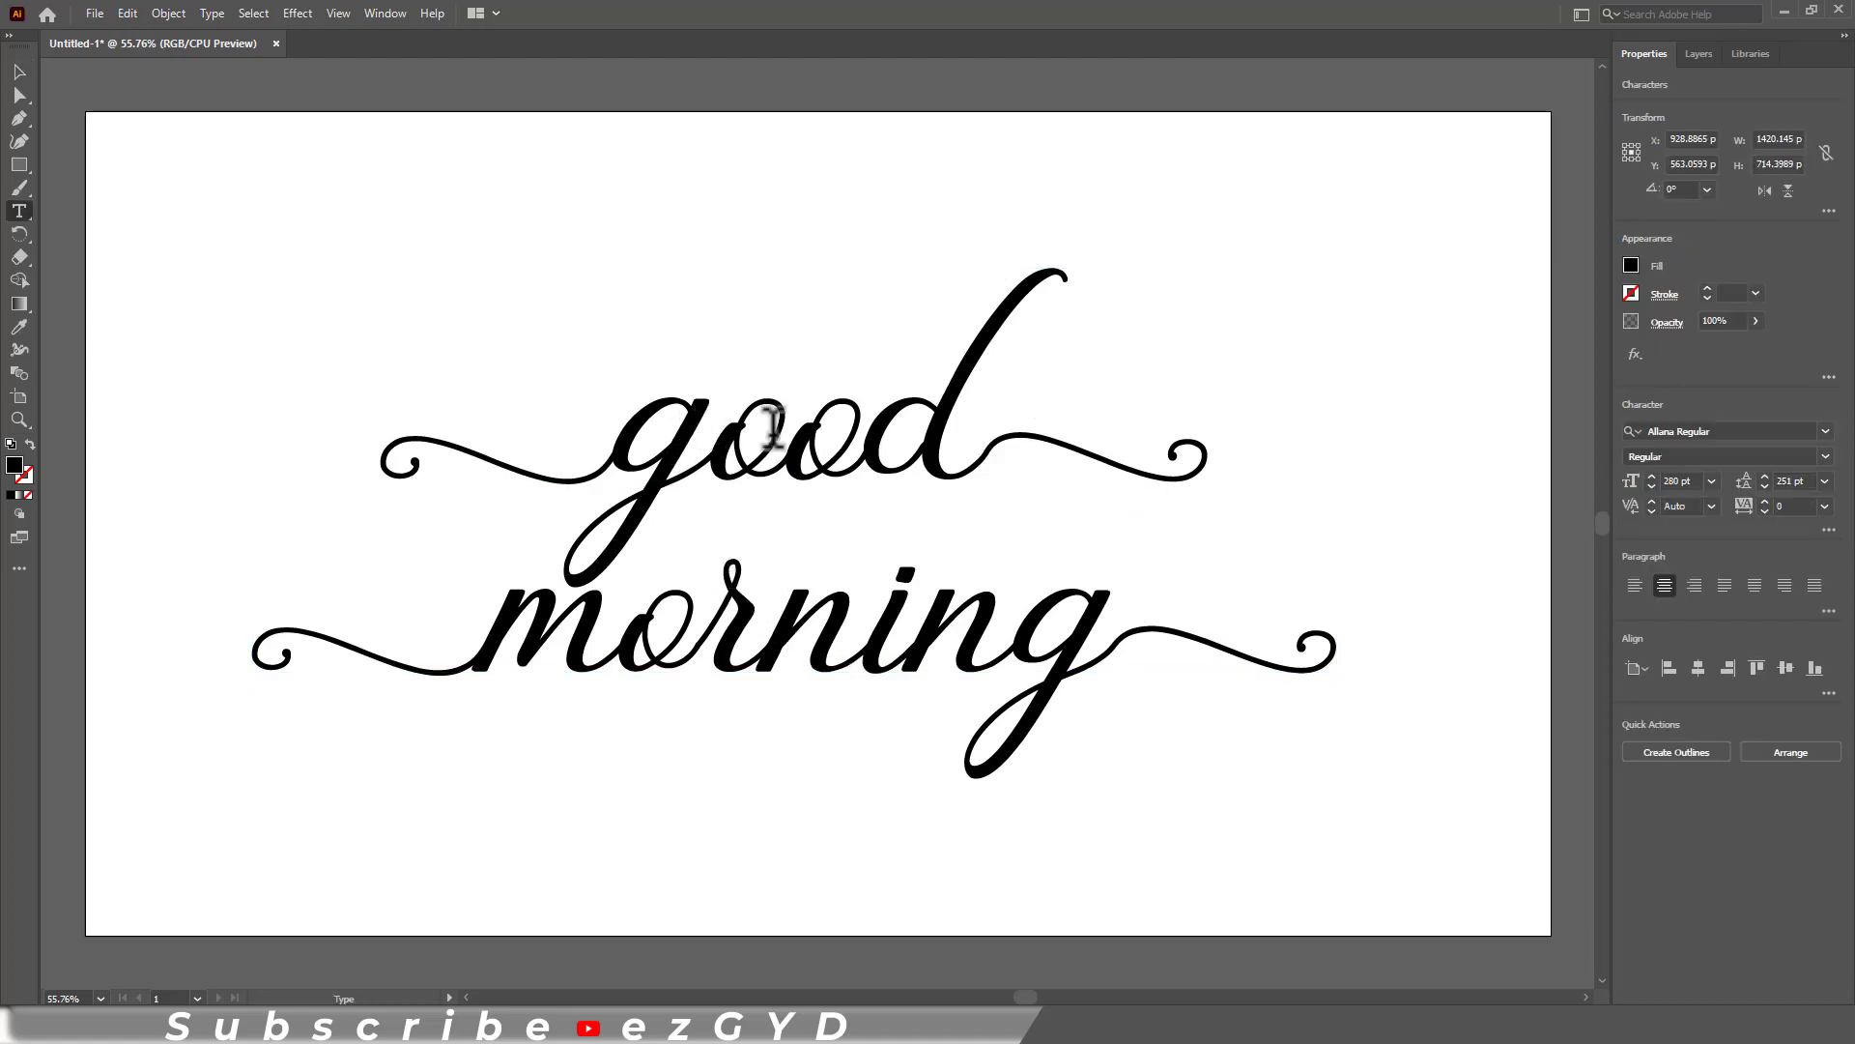
key(Escape)
click(976, 462)
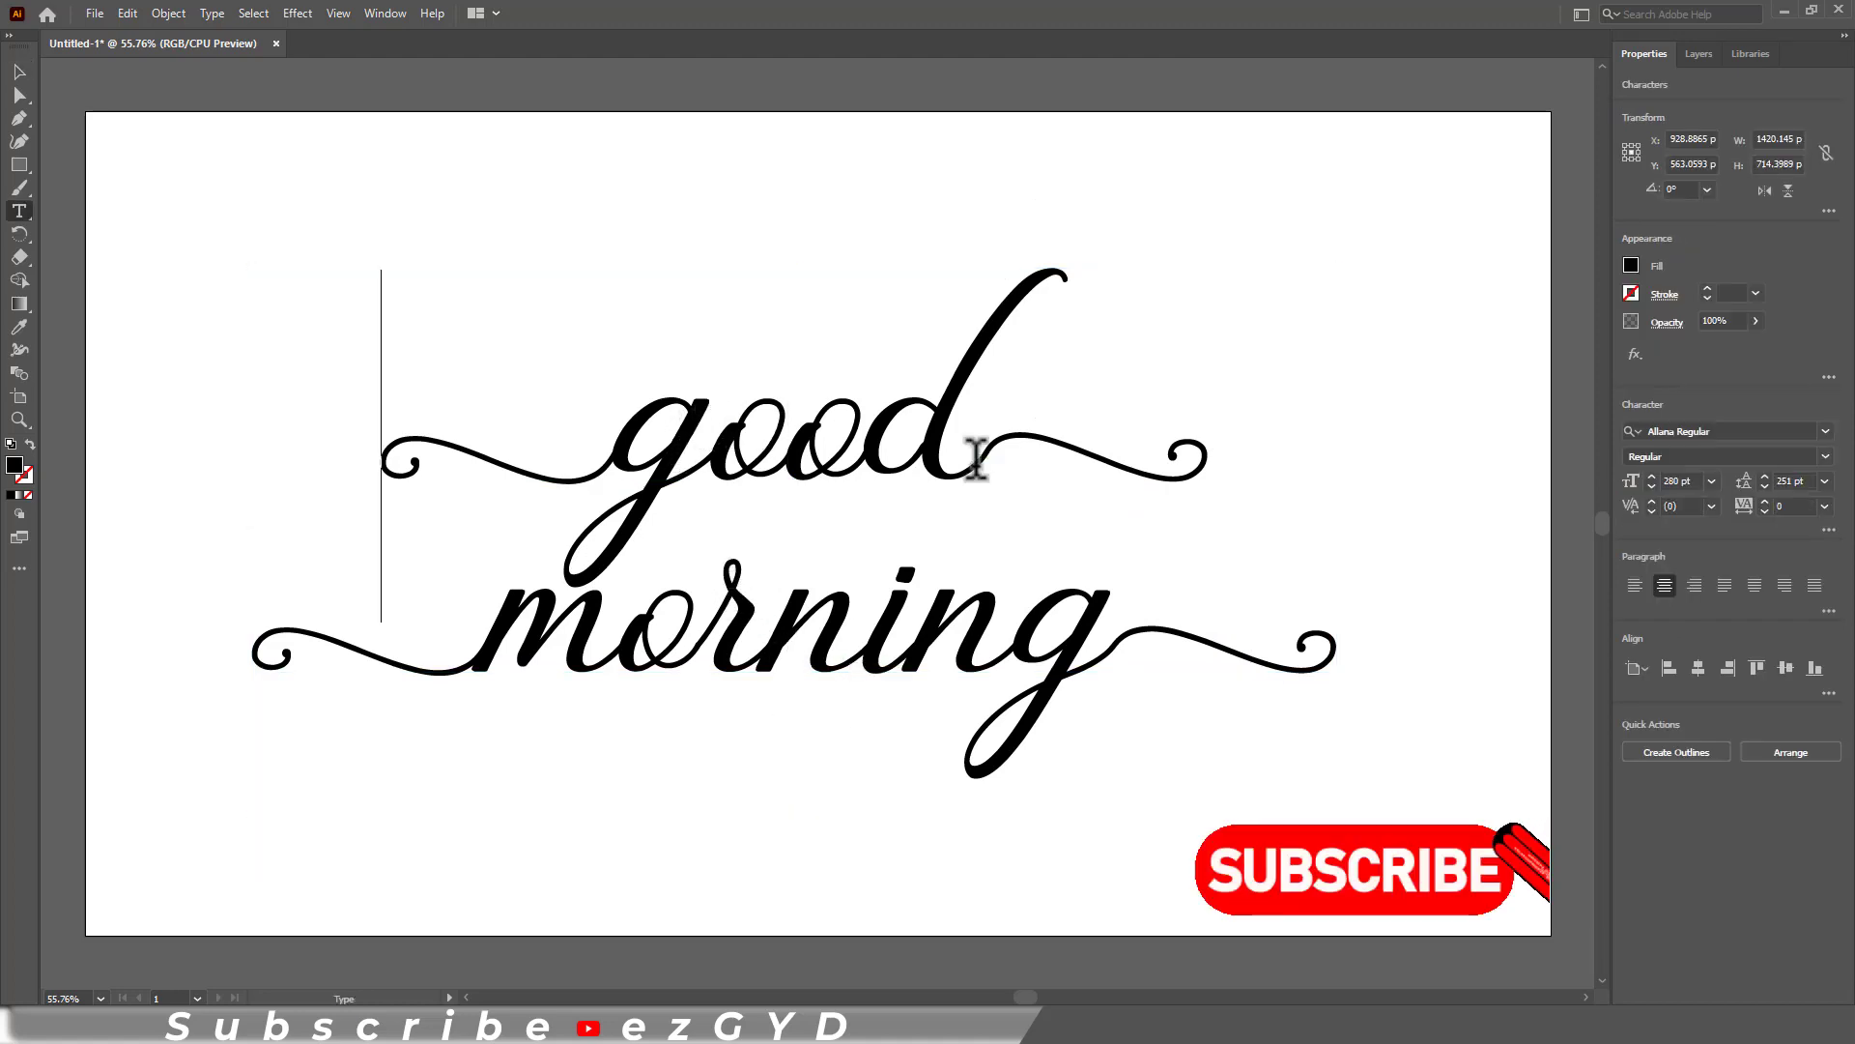
key(Return)
text(Hellou)
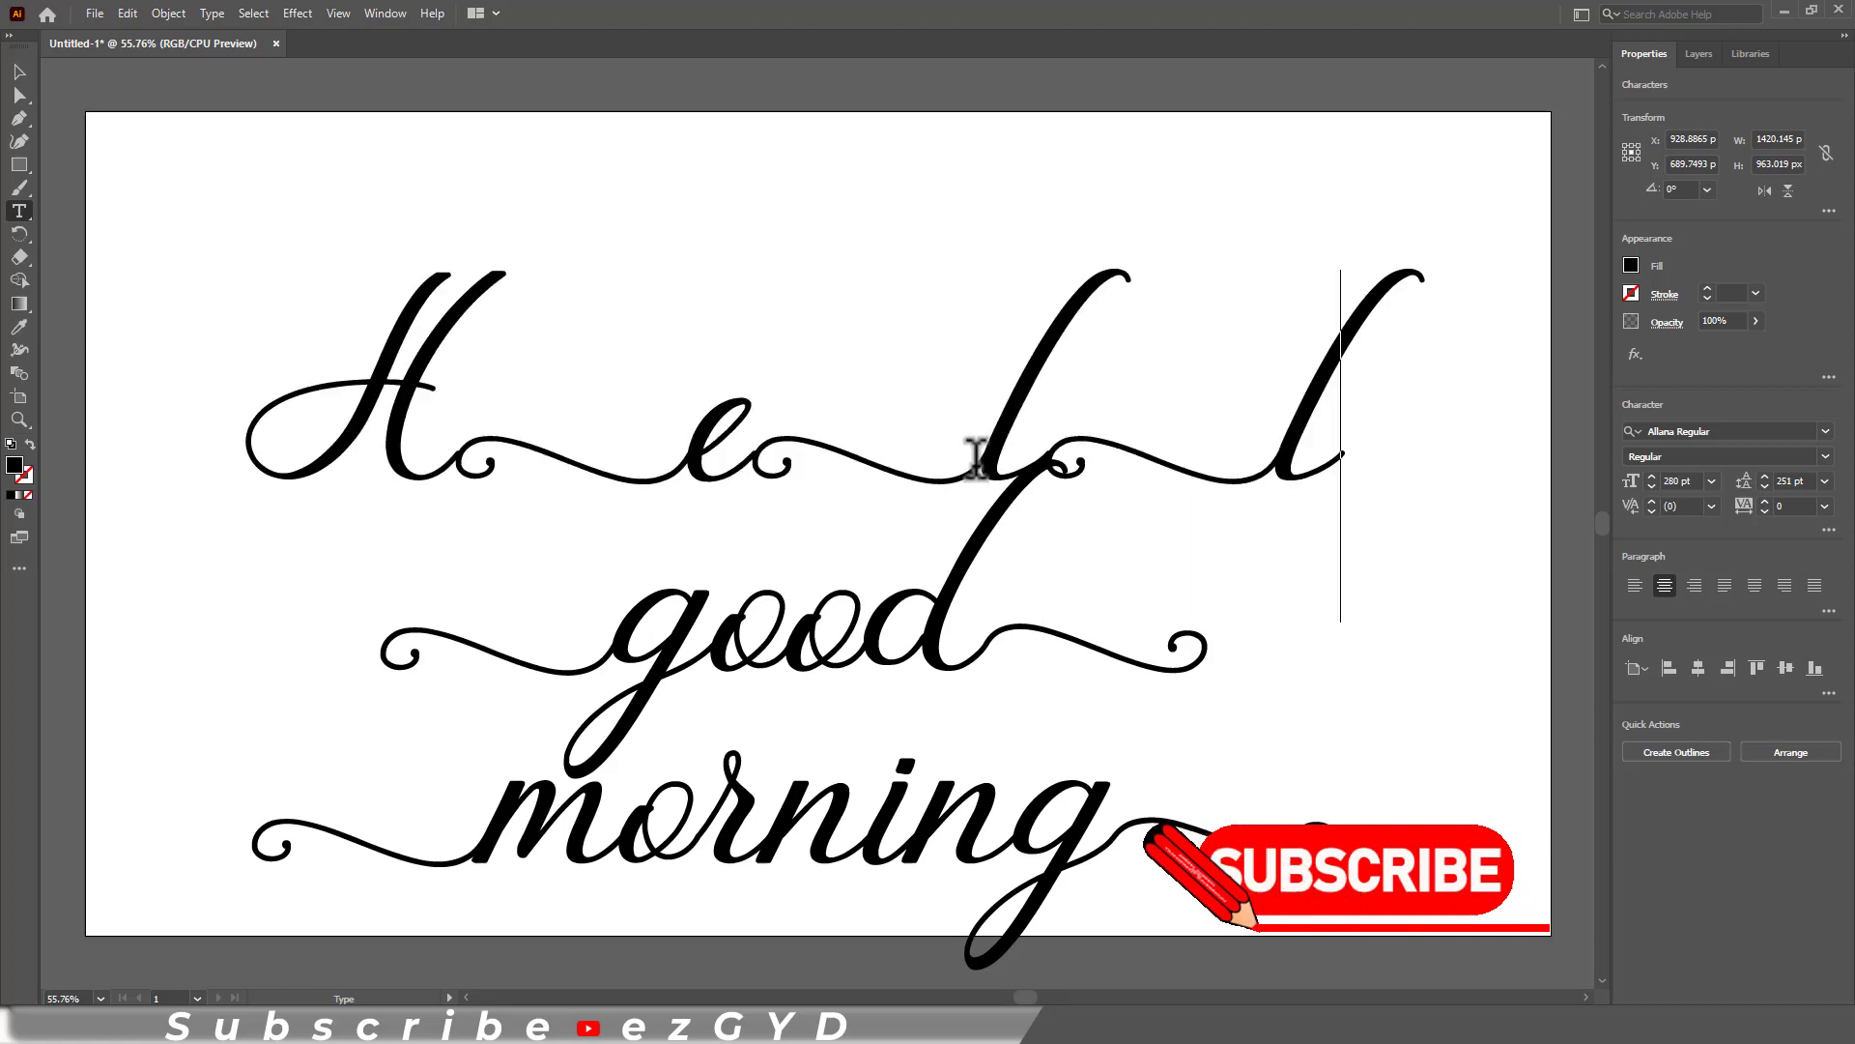
Apply a looped leading swash alternate to the H of Hello and swash-free alternates to the letters after it.
drag(352, 428, 223, 428)
click(437, 642)
drag(840, 426, 531, 416)
click(961, 639)
click(668, 642)
Apply the curled trailing swash alternate to the final o of Hello.
drag(1006, 415, 773, 418)
click(1066, 645)
click(1066, 646)
Capitalize the first letters of Good and Morning and apply looped leading swash alternates to the G and M.
drag(647, 422, 543, 426)
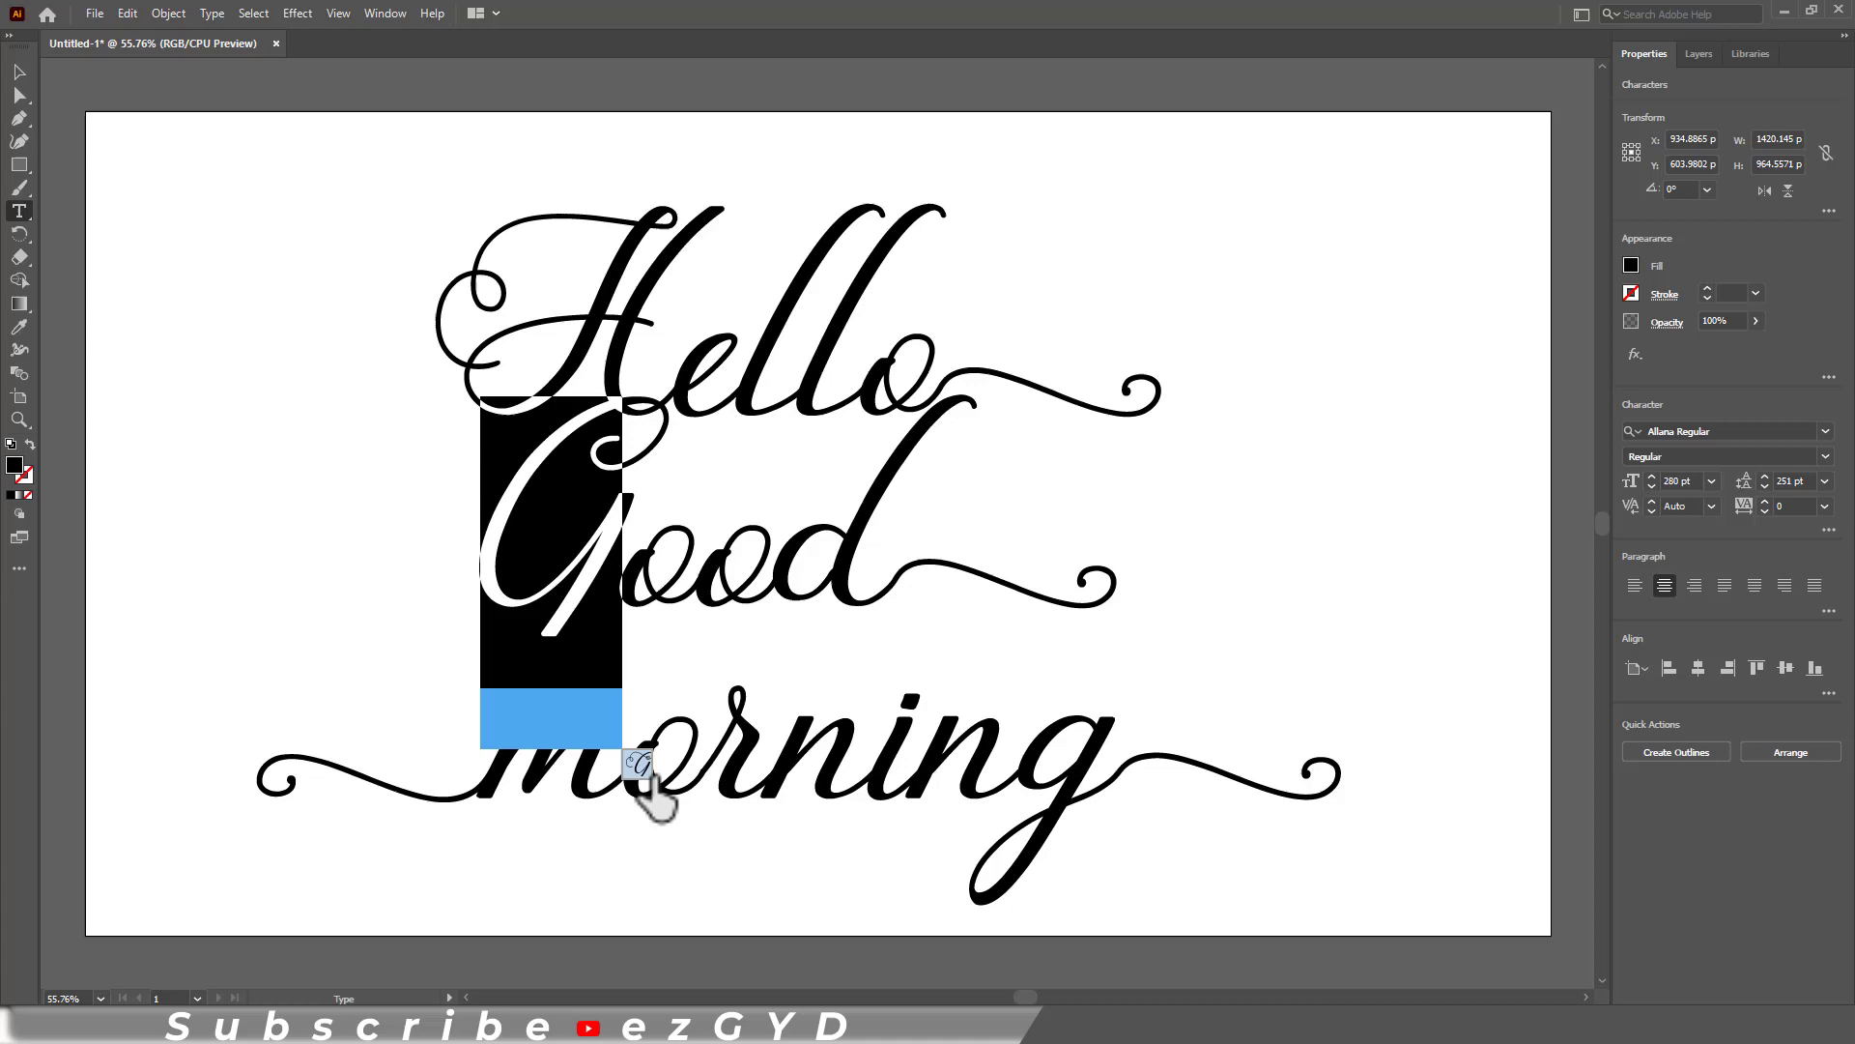
click(645, 770)
drag(628, 744, 437, 745)
text(M)
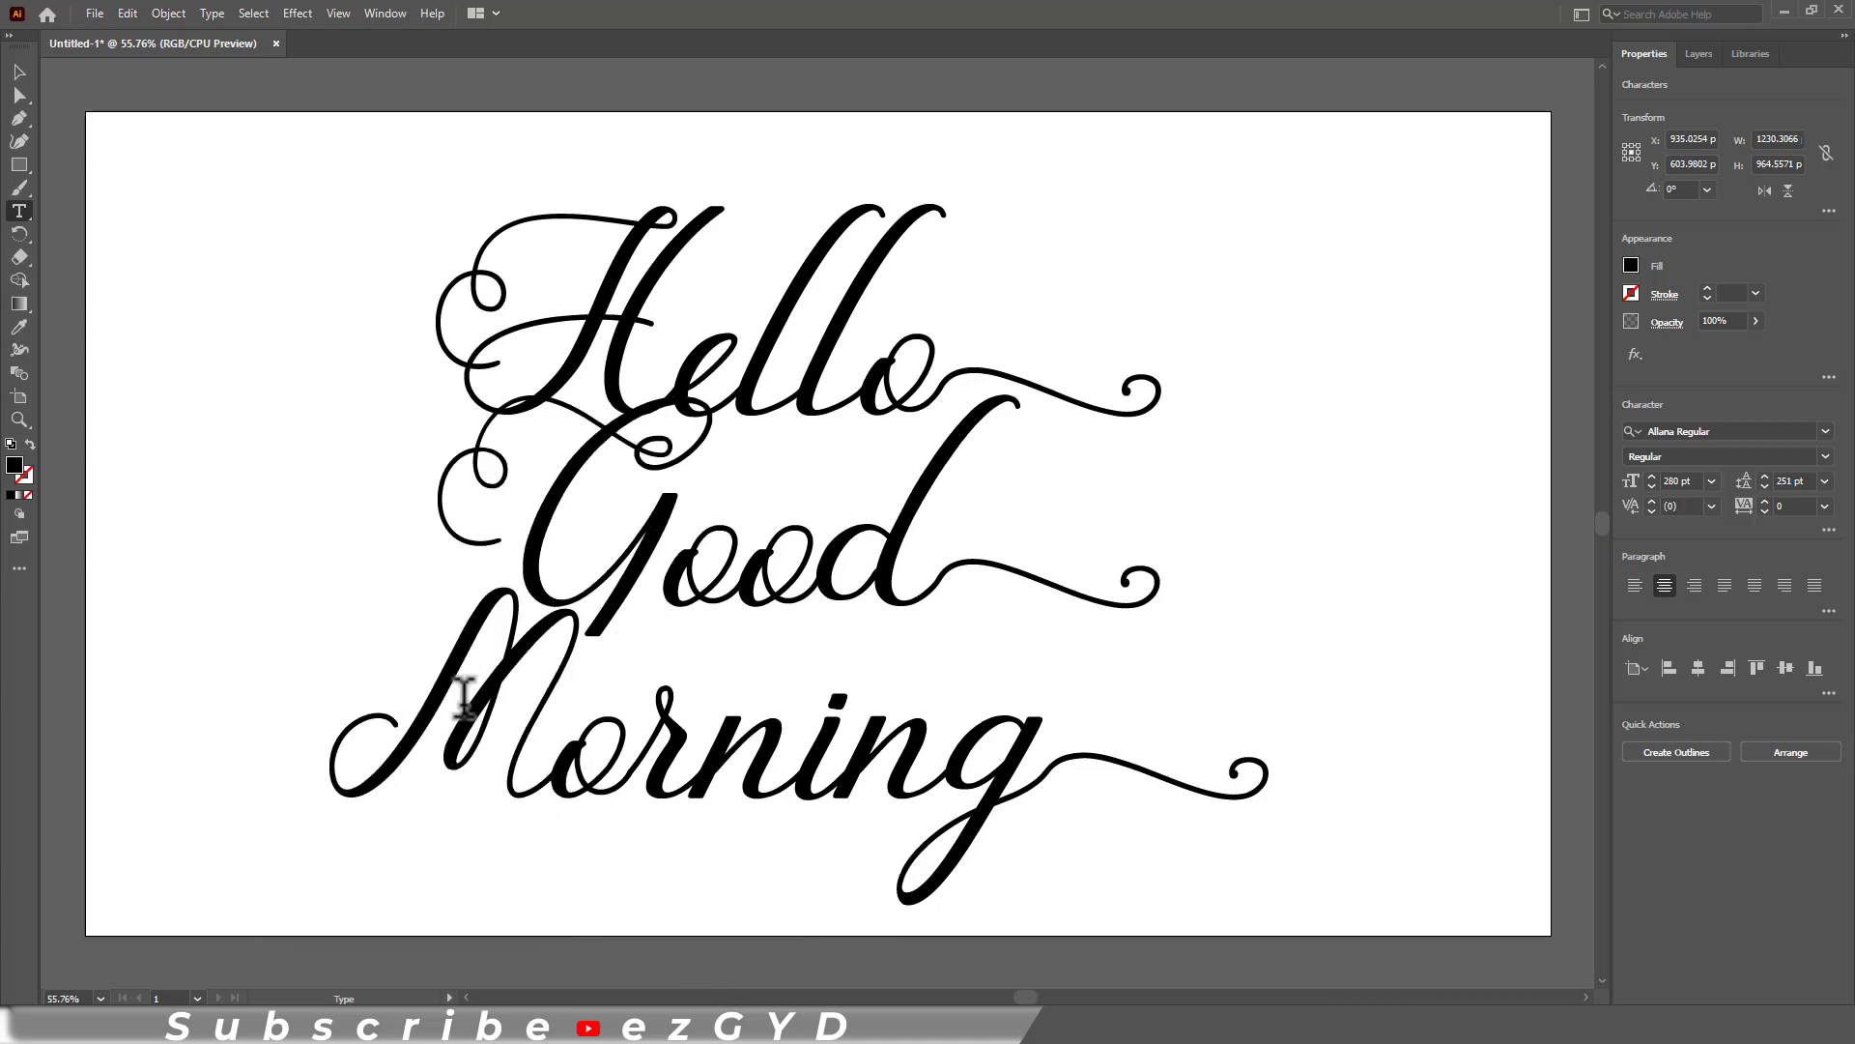
drag(557, 736, 430, 736)
click(570, 956)
Convert the Hello Good Morning text to outlines and ungroup the resulting letter shapes.
click(19, 73)
click(121, 179)
click(653, 504)
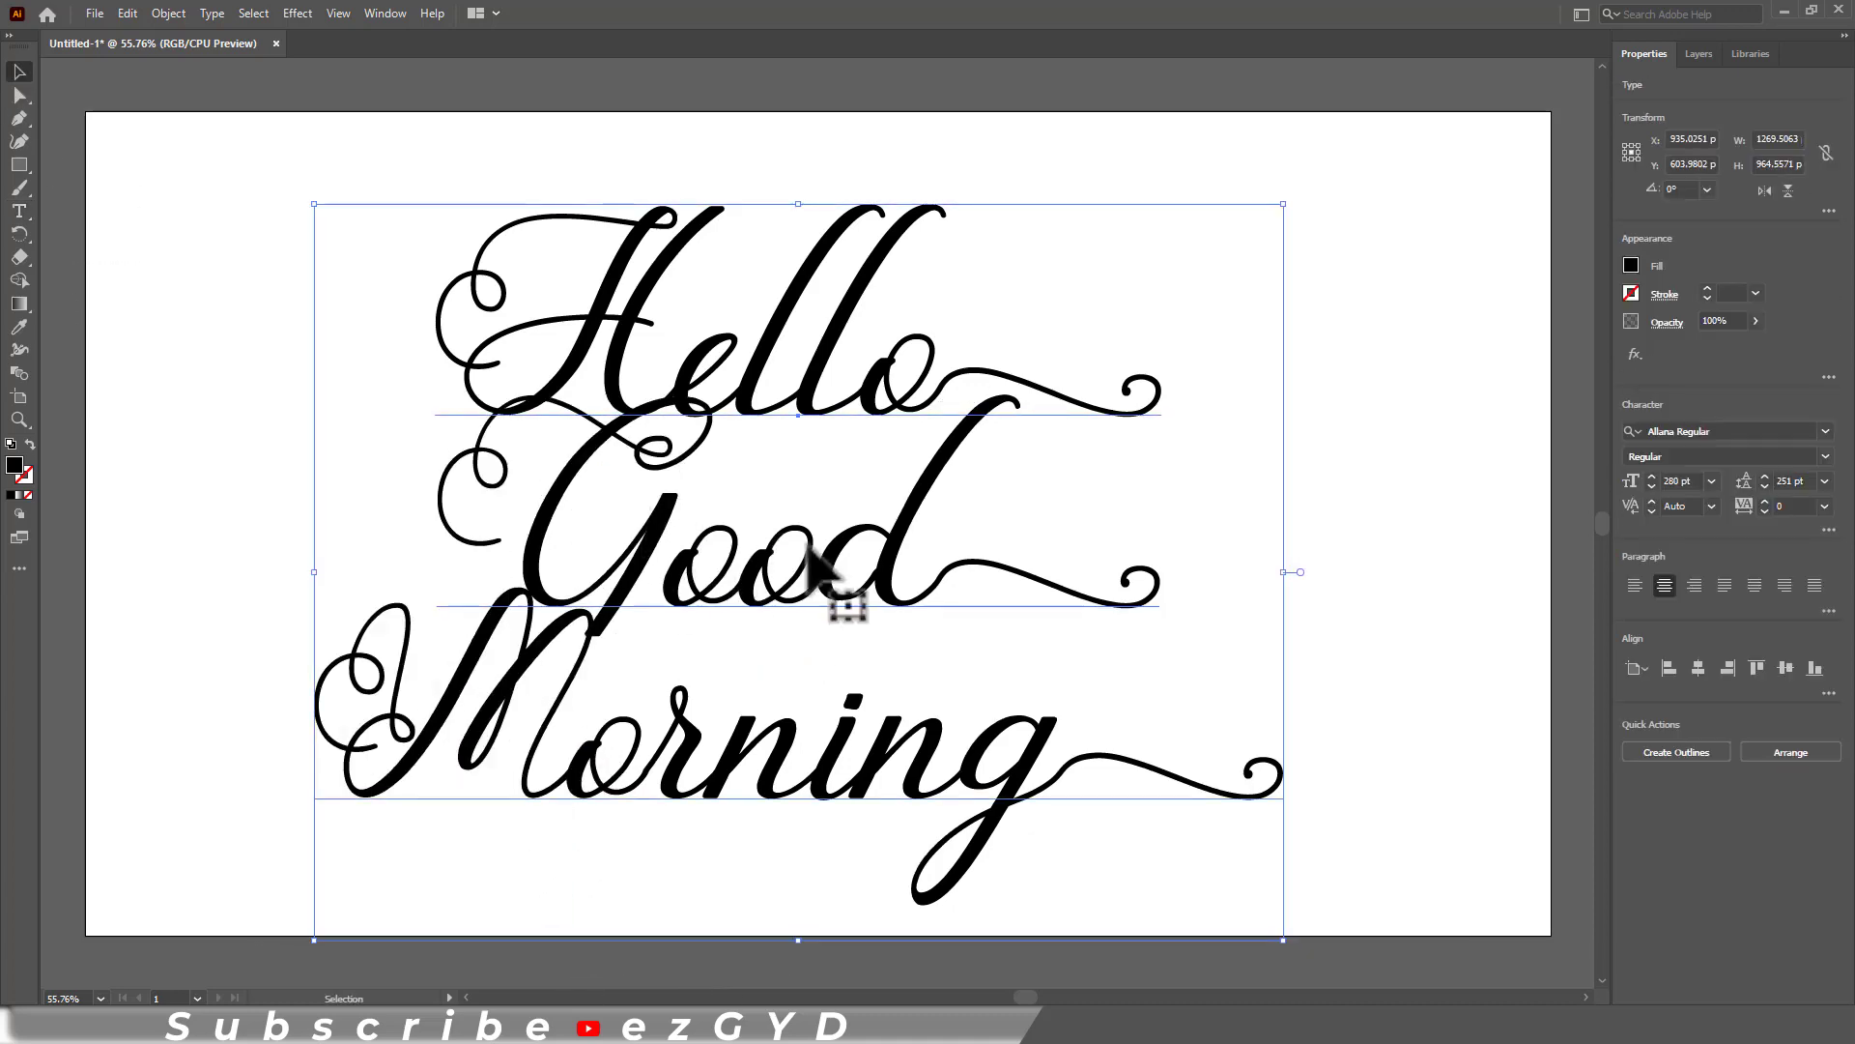
right_click(791, 396)
click(879, 555)
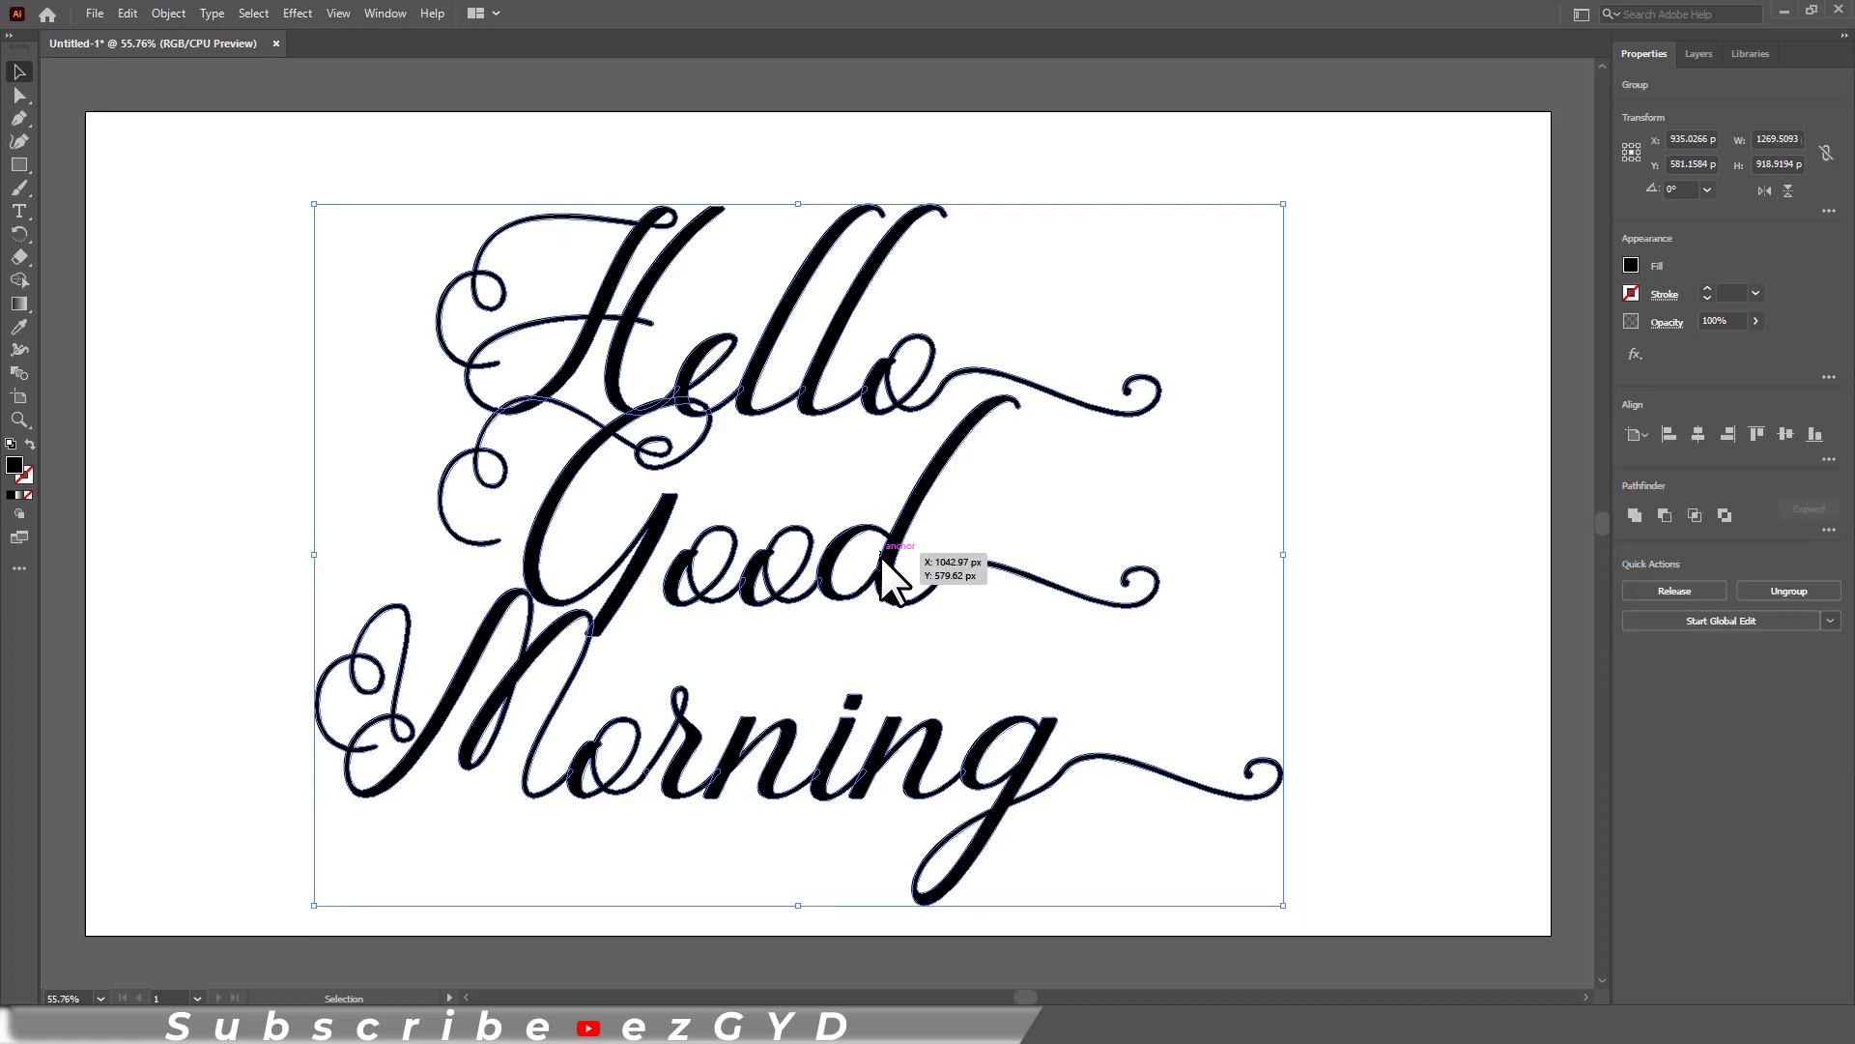
right_click(748, 385)
click(827, 548)
click(1014, 592)
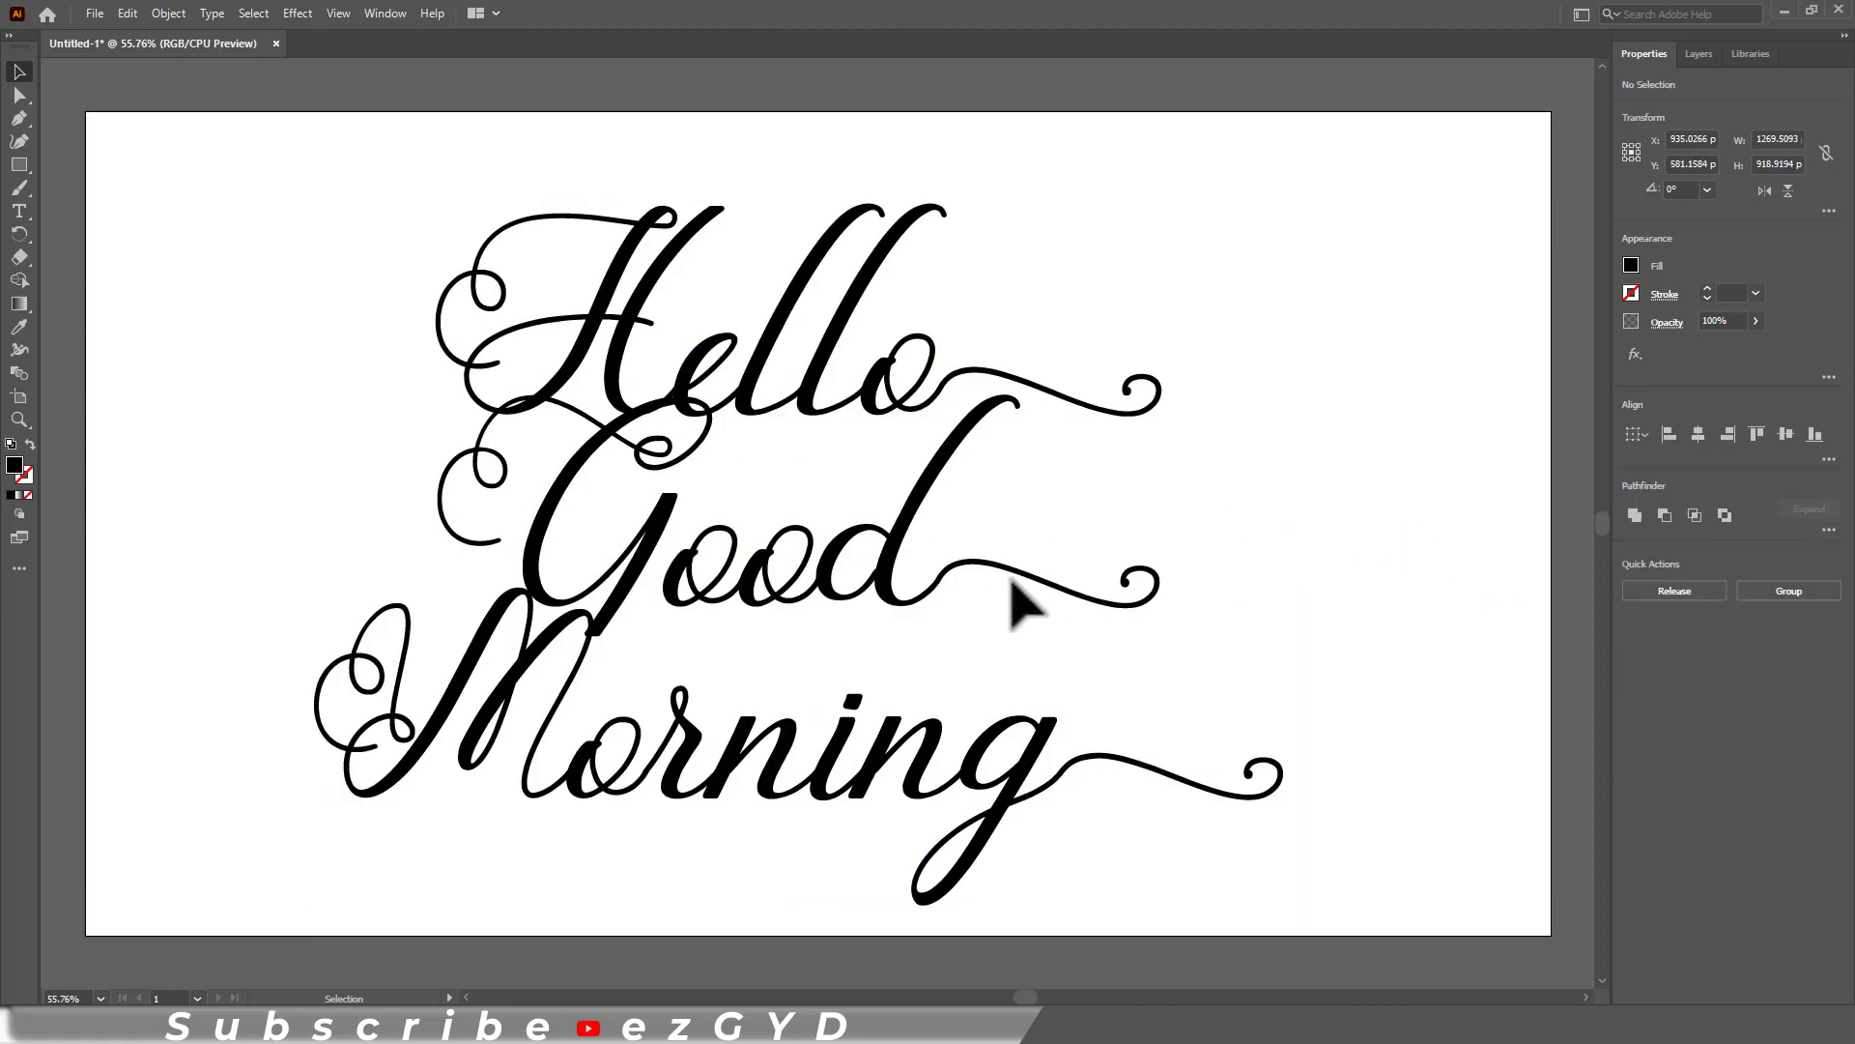
Select all letters of Good and move them about 130 px right and 50 px down, clear of Hello.
drag(956, 510, 1031, 549)
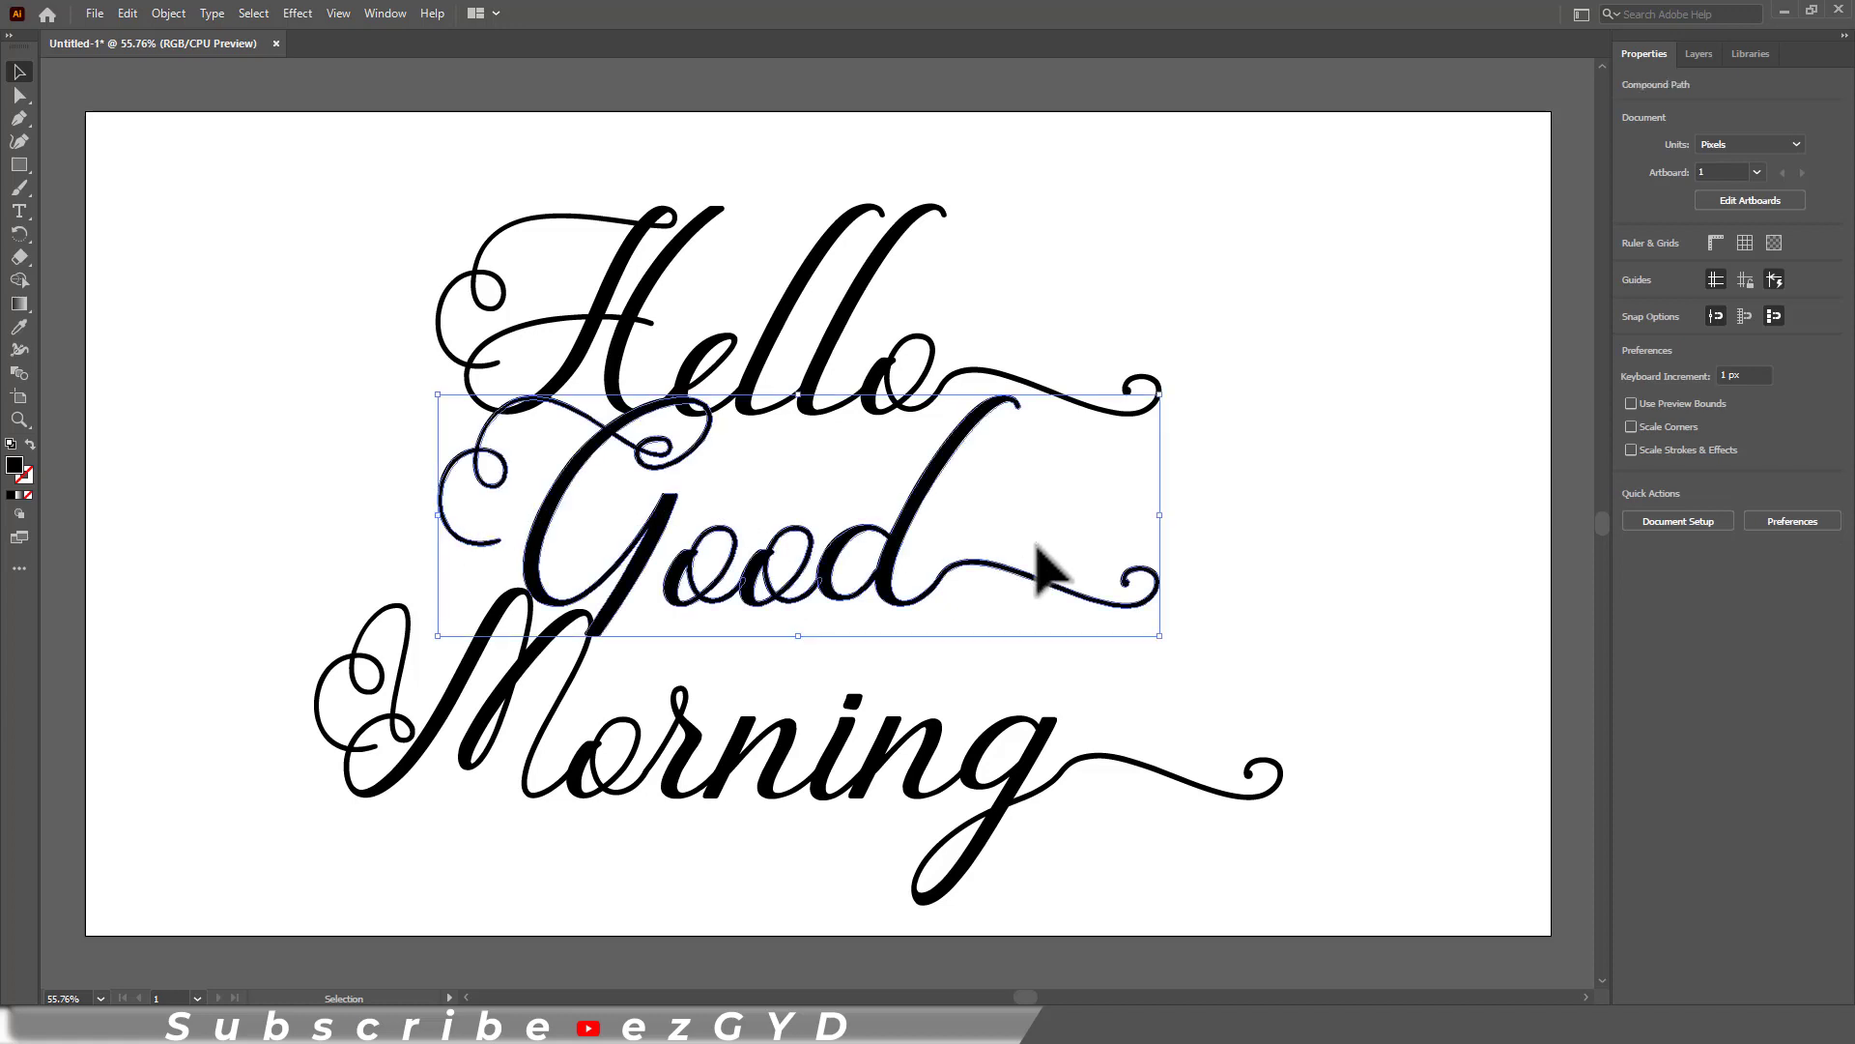
key(shift+Right)
key(shift+Down)
key(shift+Down)
key(shift+Down)
key(shift+Right)
key(shift+Right)
key(shift+Right)
key(shift+Right)
key(shift+Right)
key(shift+Right)
key(shift+Right)
key(shift+Right)
key(shift+Right)
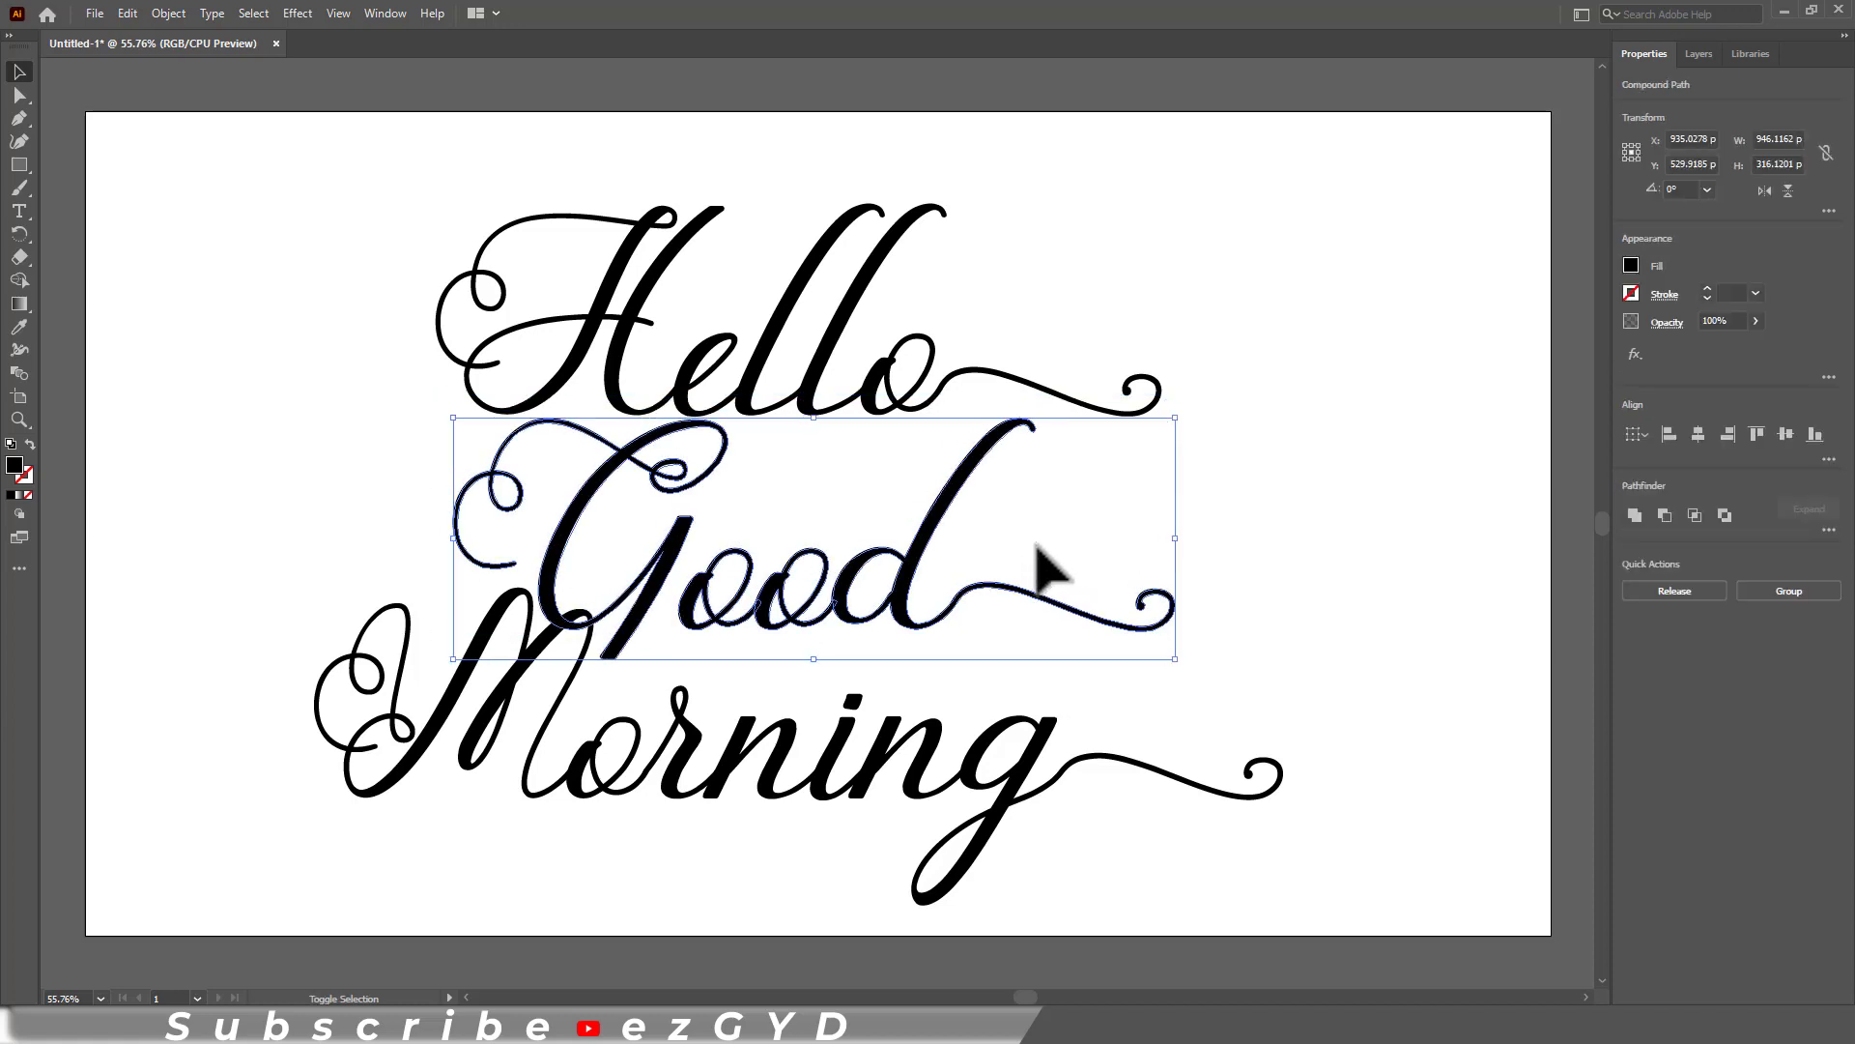
key(Right)
key(Right)
key(Right)
key(Down)
key(Down)
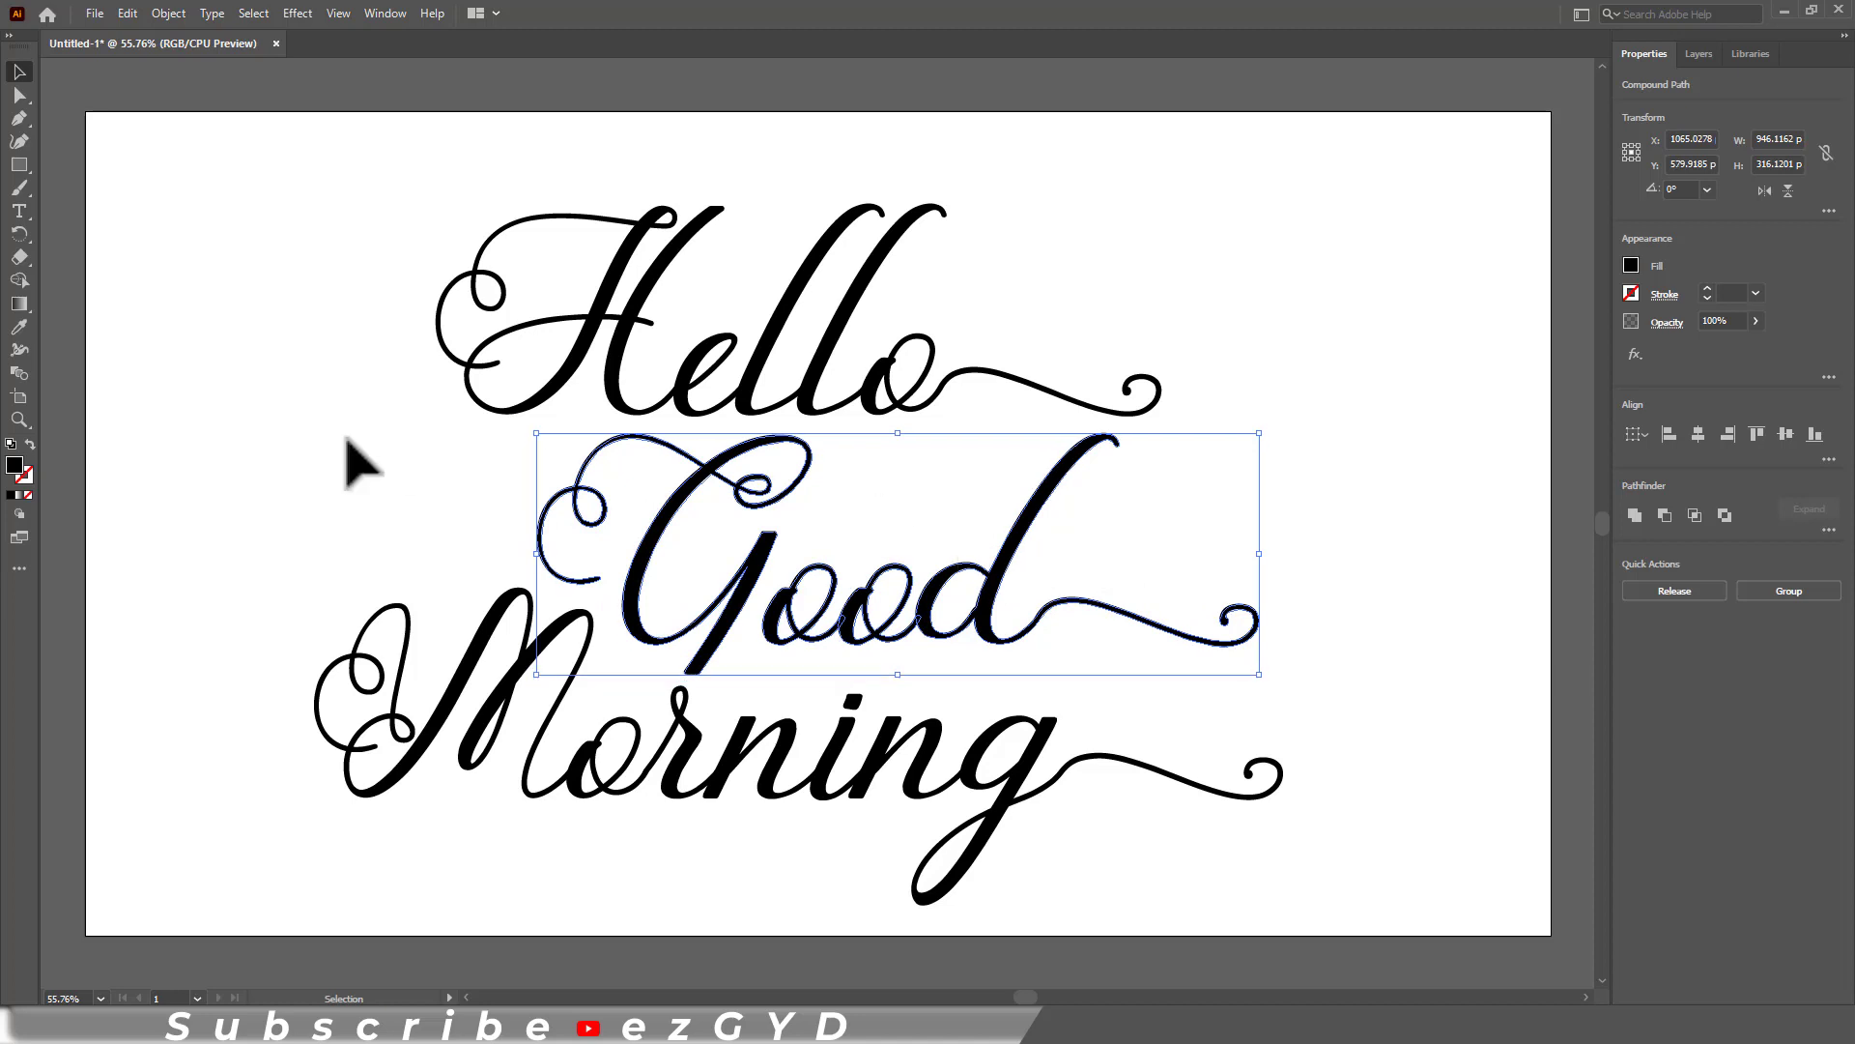
click(289, 614)
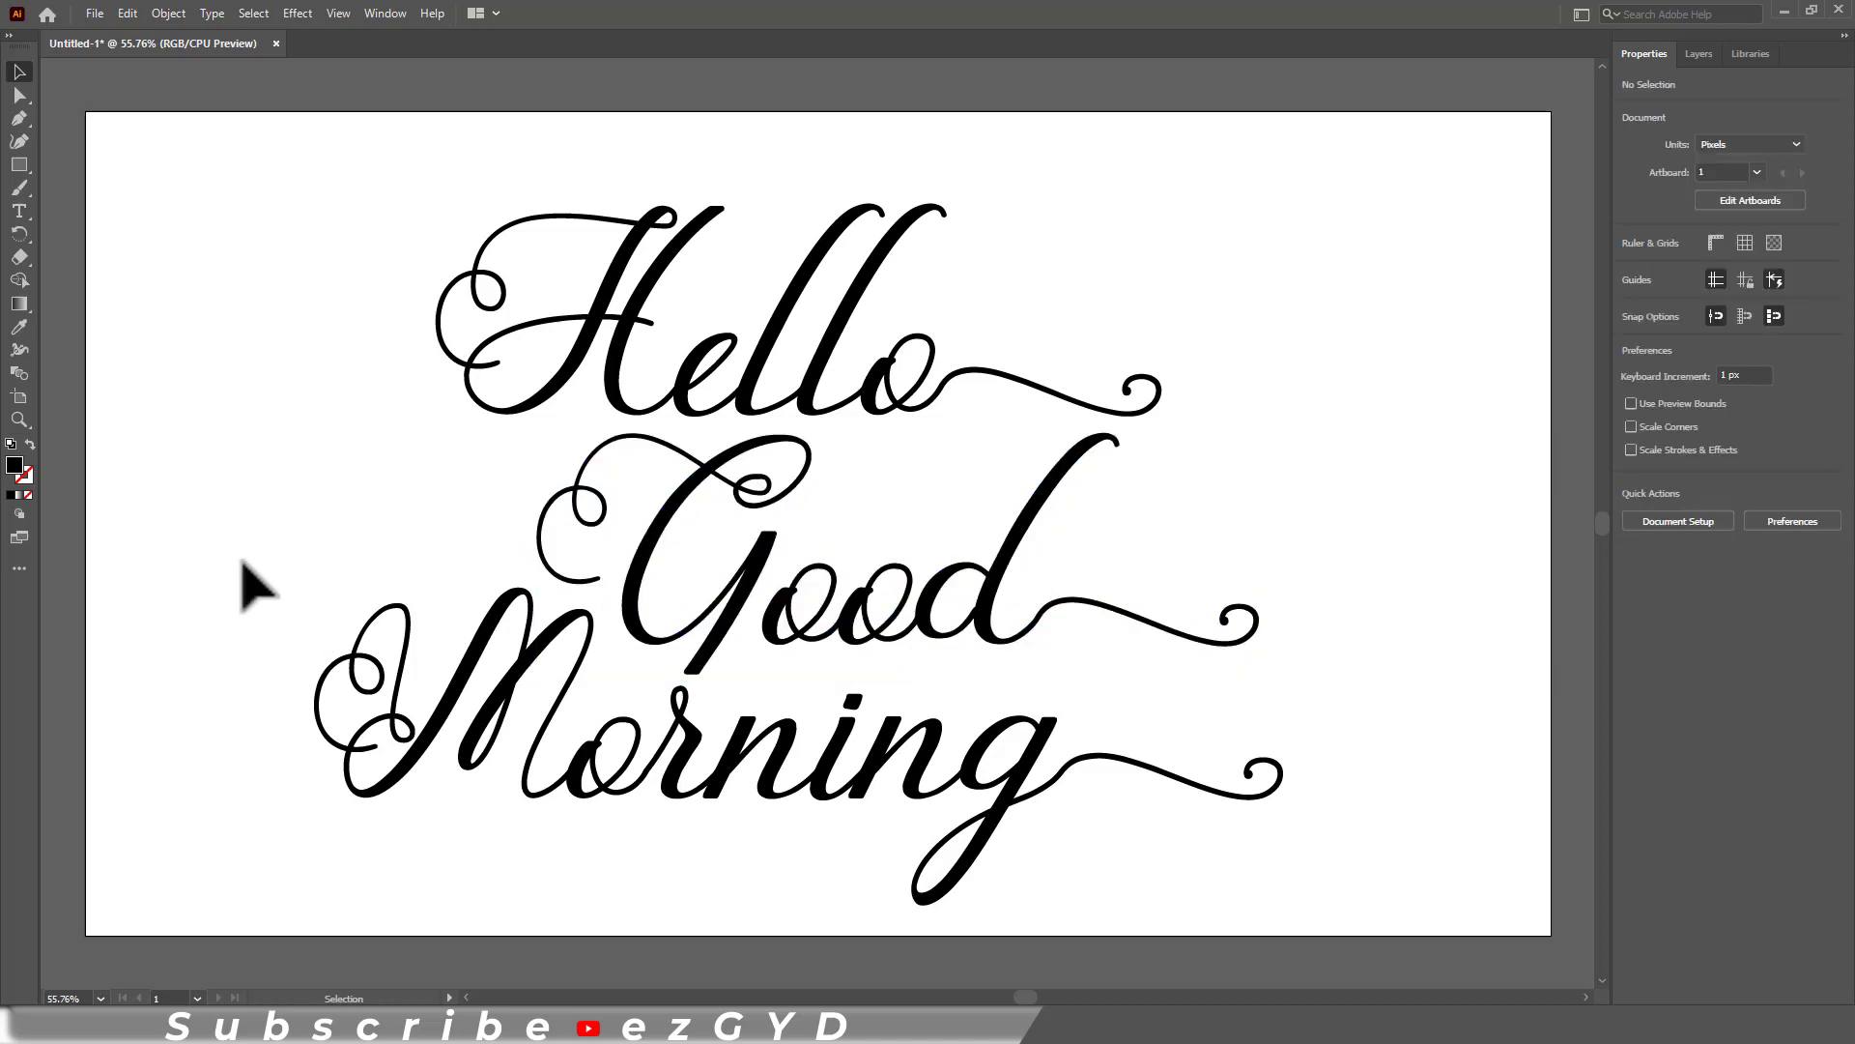
Place the dark chalkboard image as a linked file near the artboard's upper-left corner.
click(95, 13)
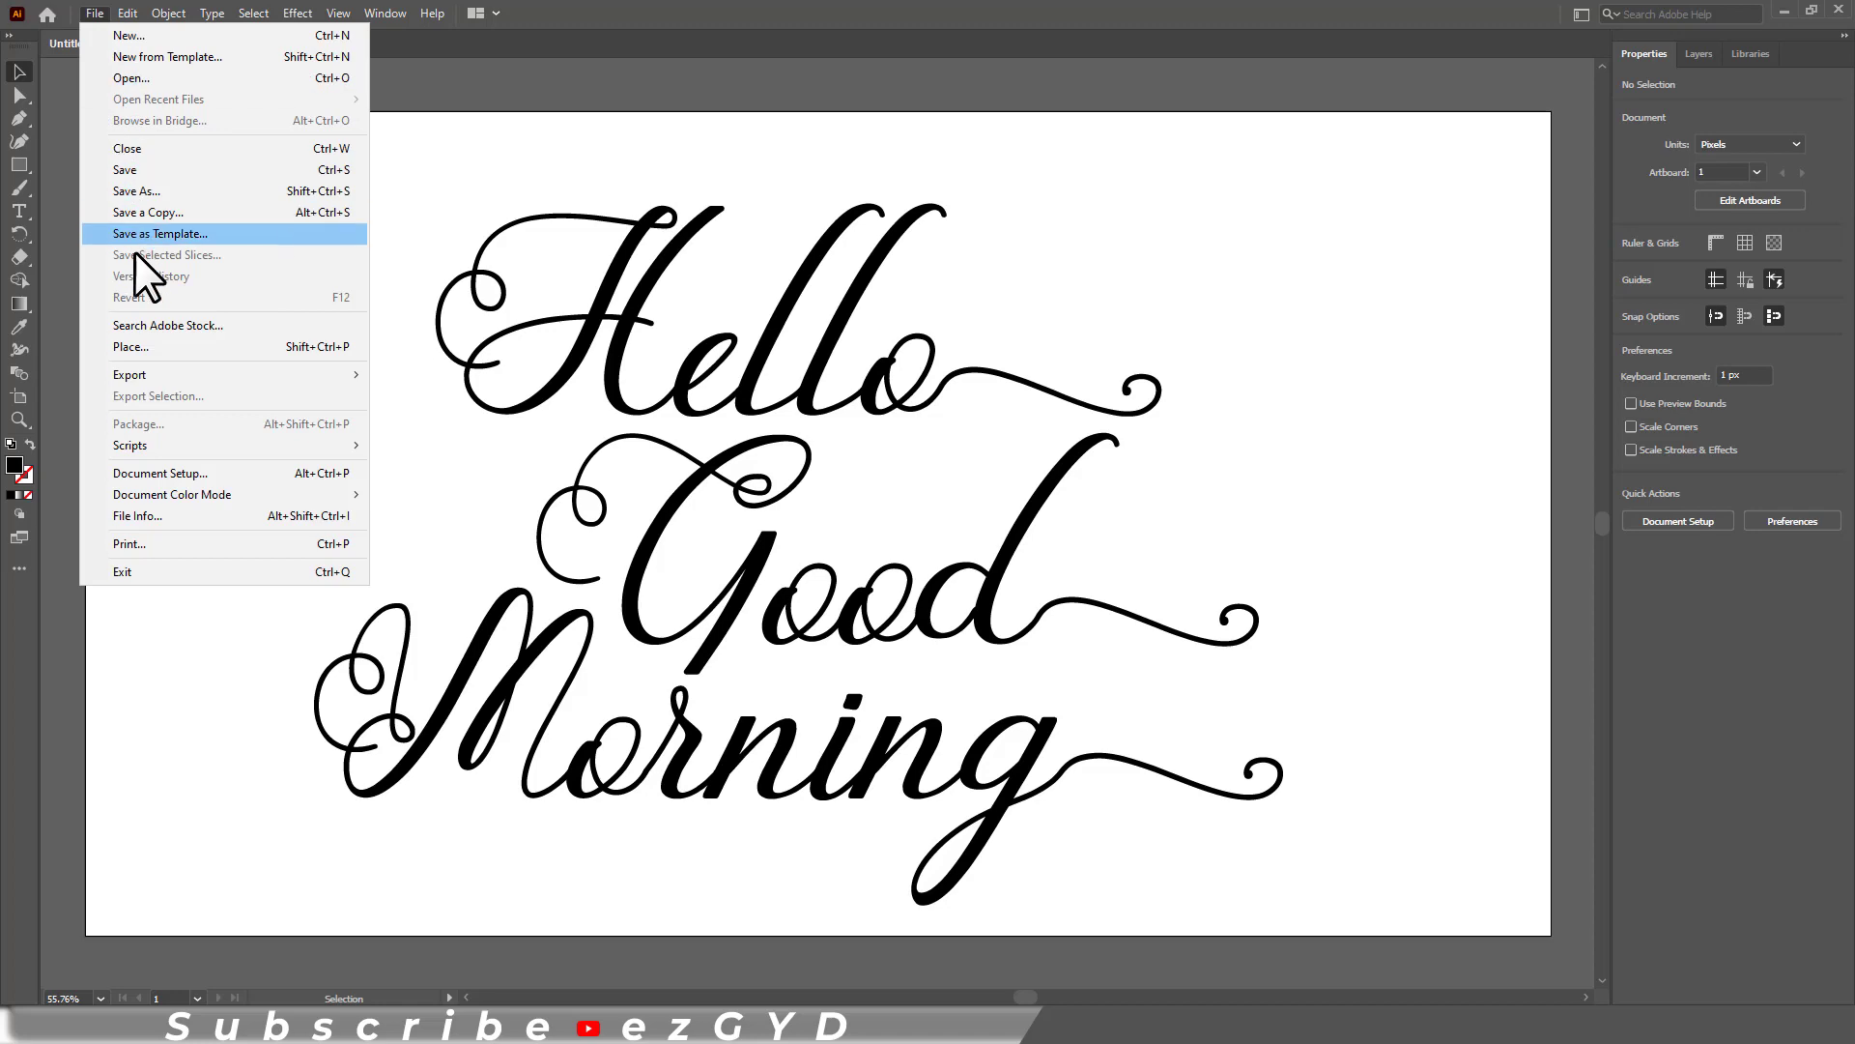
click(153, 344)
click(322, 310)
click(531, 645)
click(118, 131)
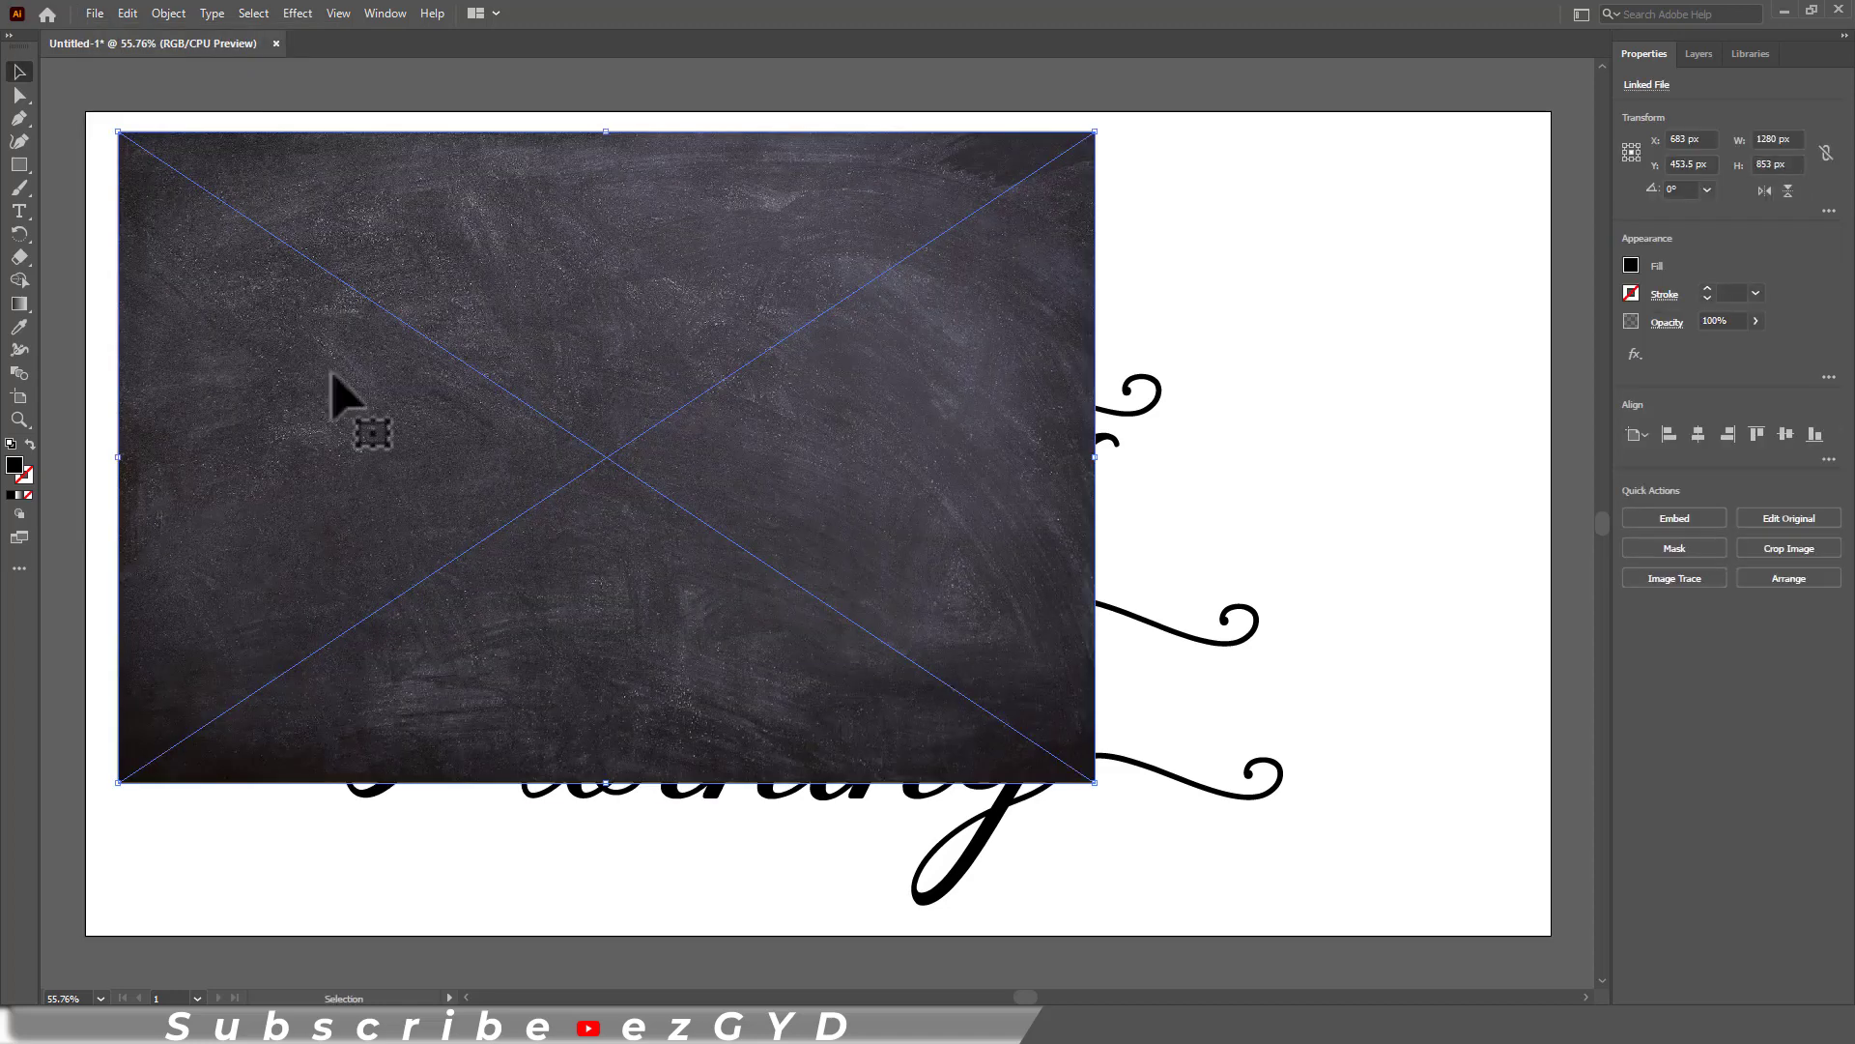
Scale the chalkboard image to 1955 px wide and position it so that it covers the whole artboard.
drag(1095, 781, 1565, 774)
drag(546, 194, 506, 503)
drag(1512, 582, 1556, 581)
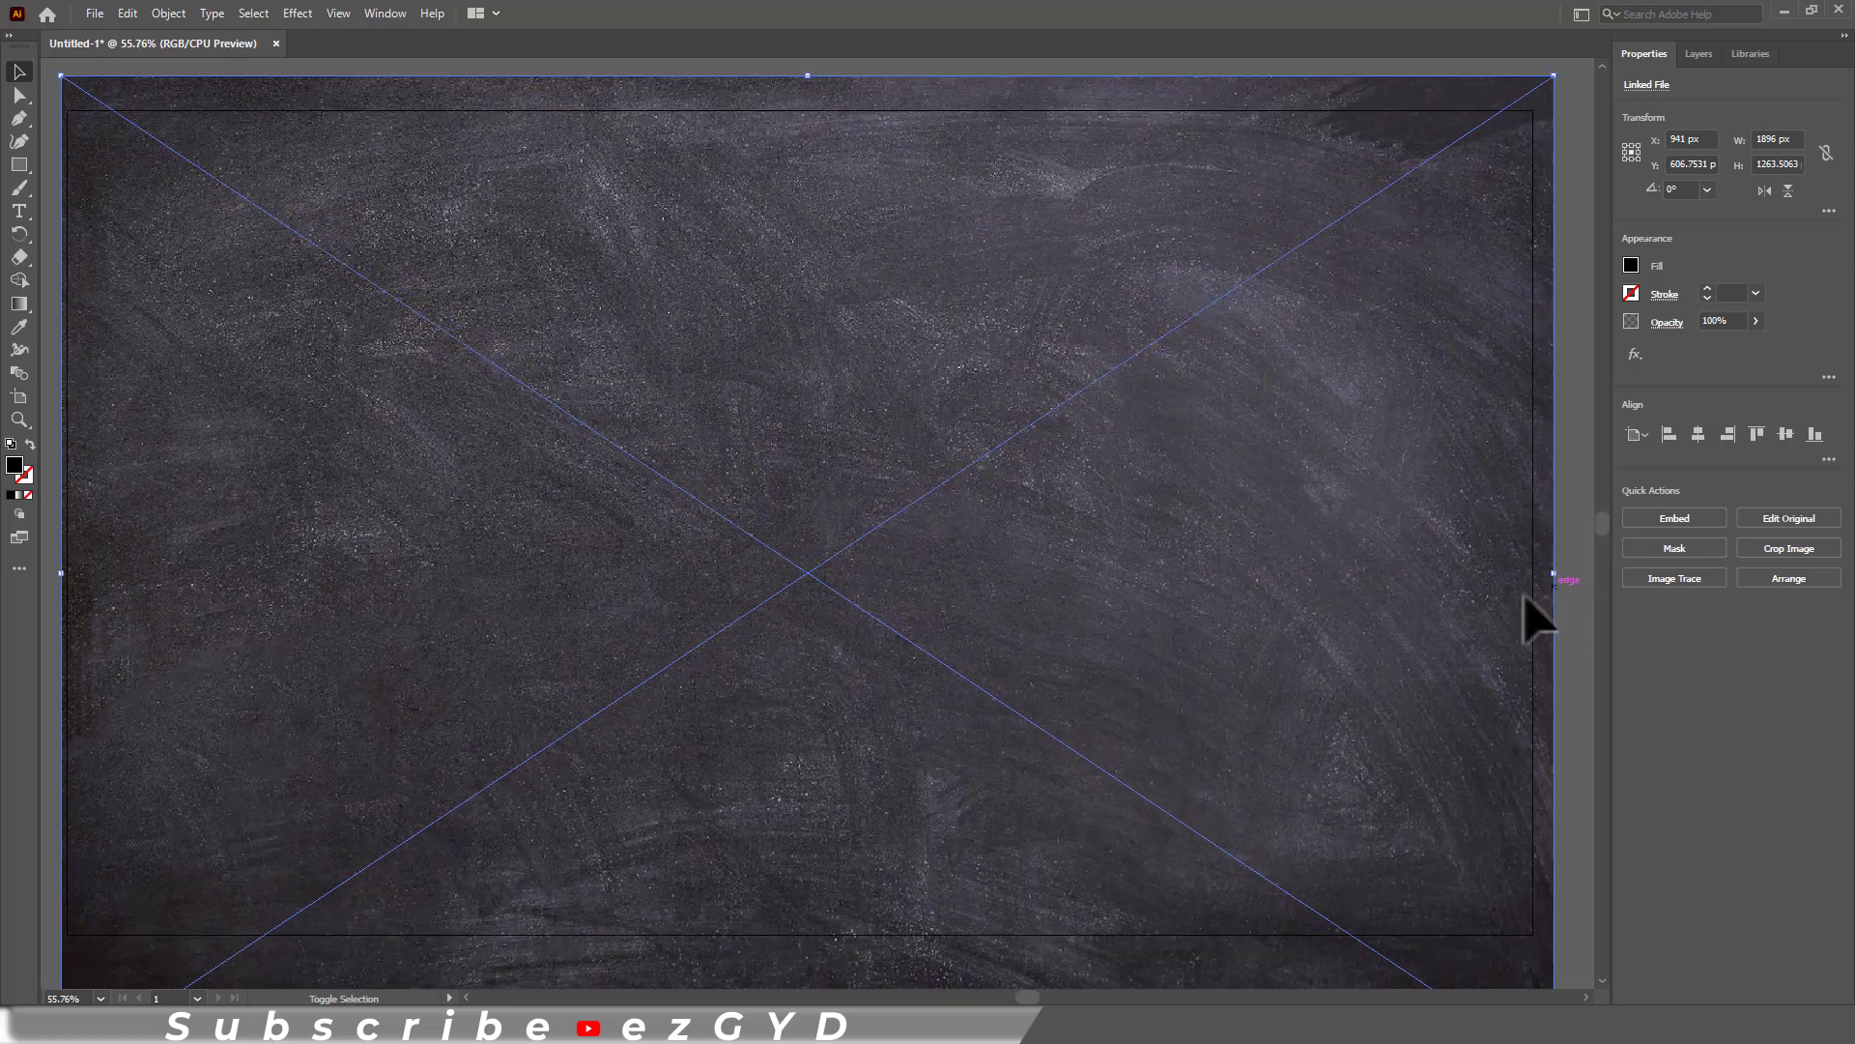
click(76, 65)
Send the chalkboard image to the back, behind the lettering, and embed it in the document.
right_click(542, 249)
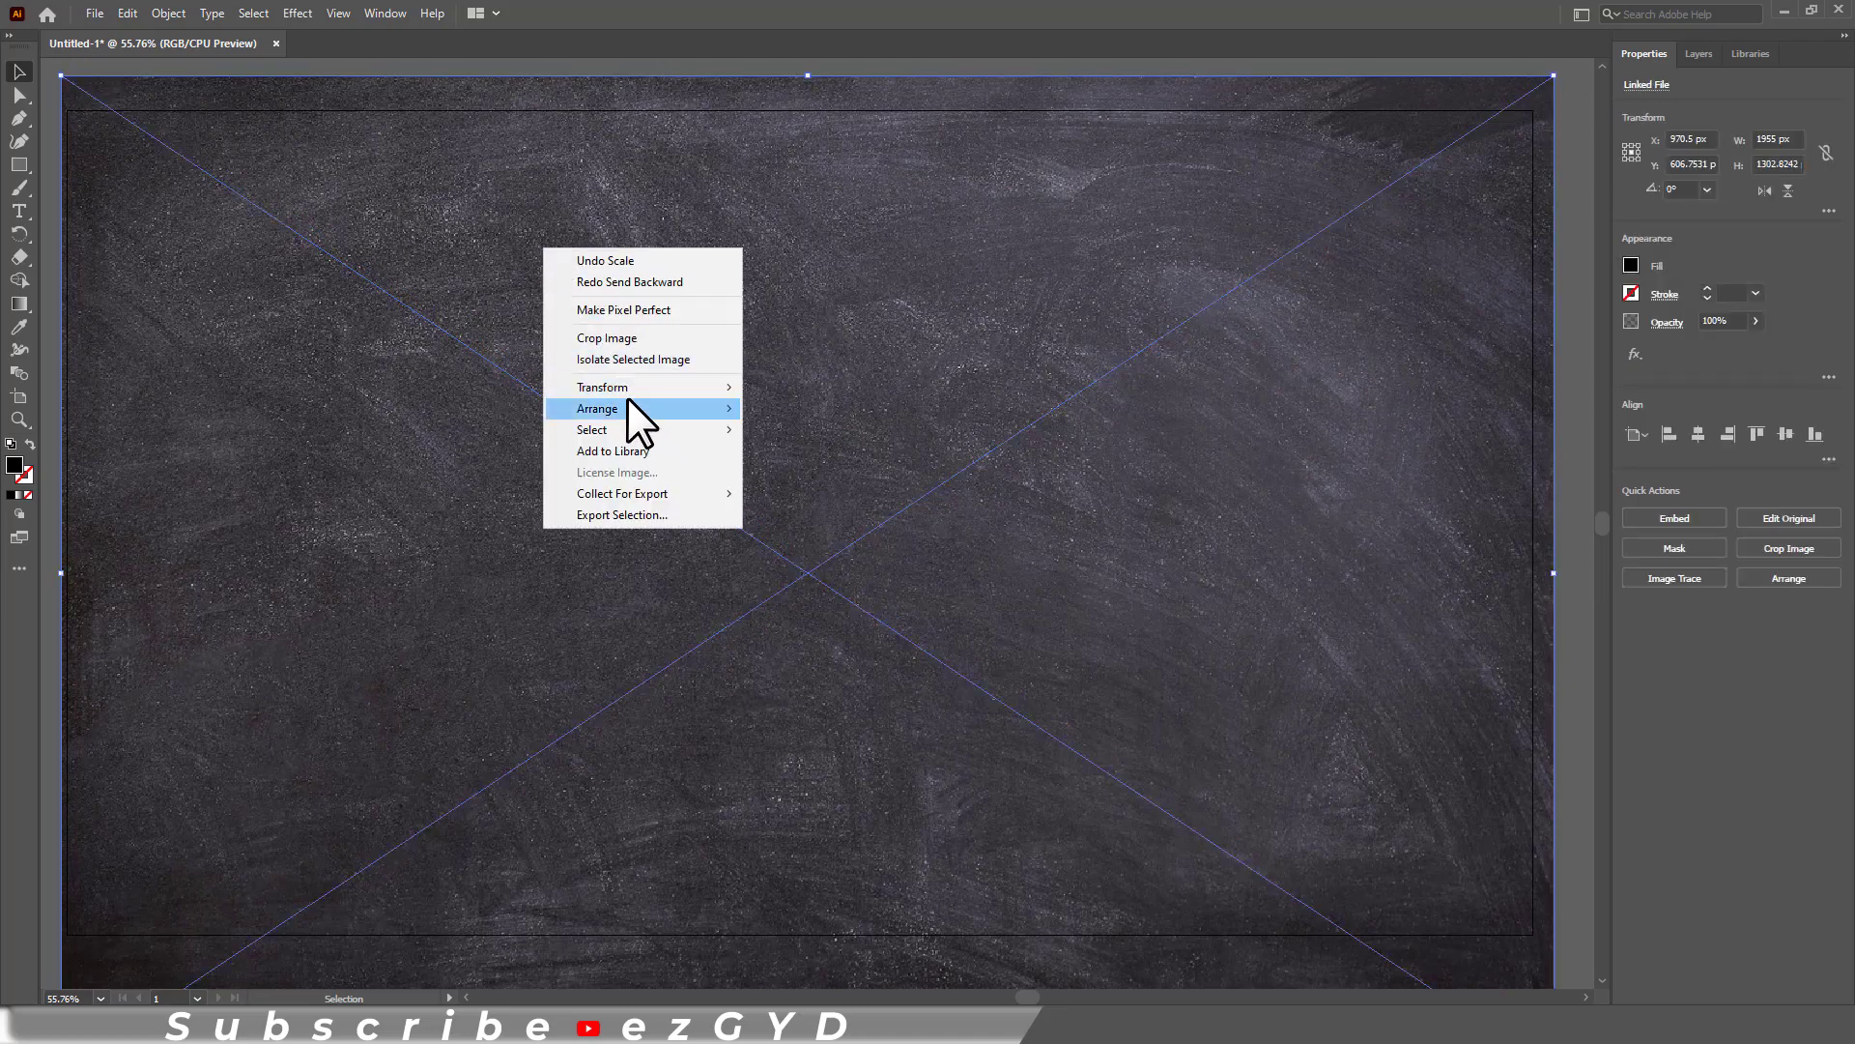
mouse_move(633, 410)
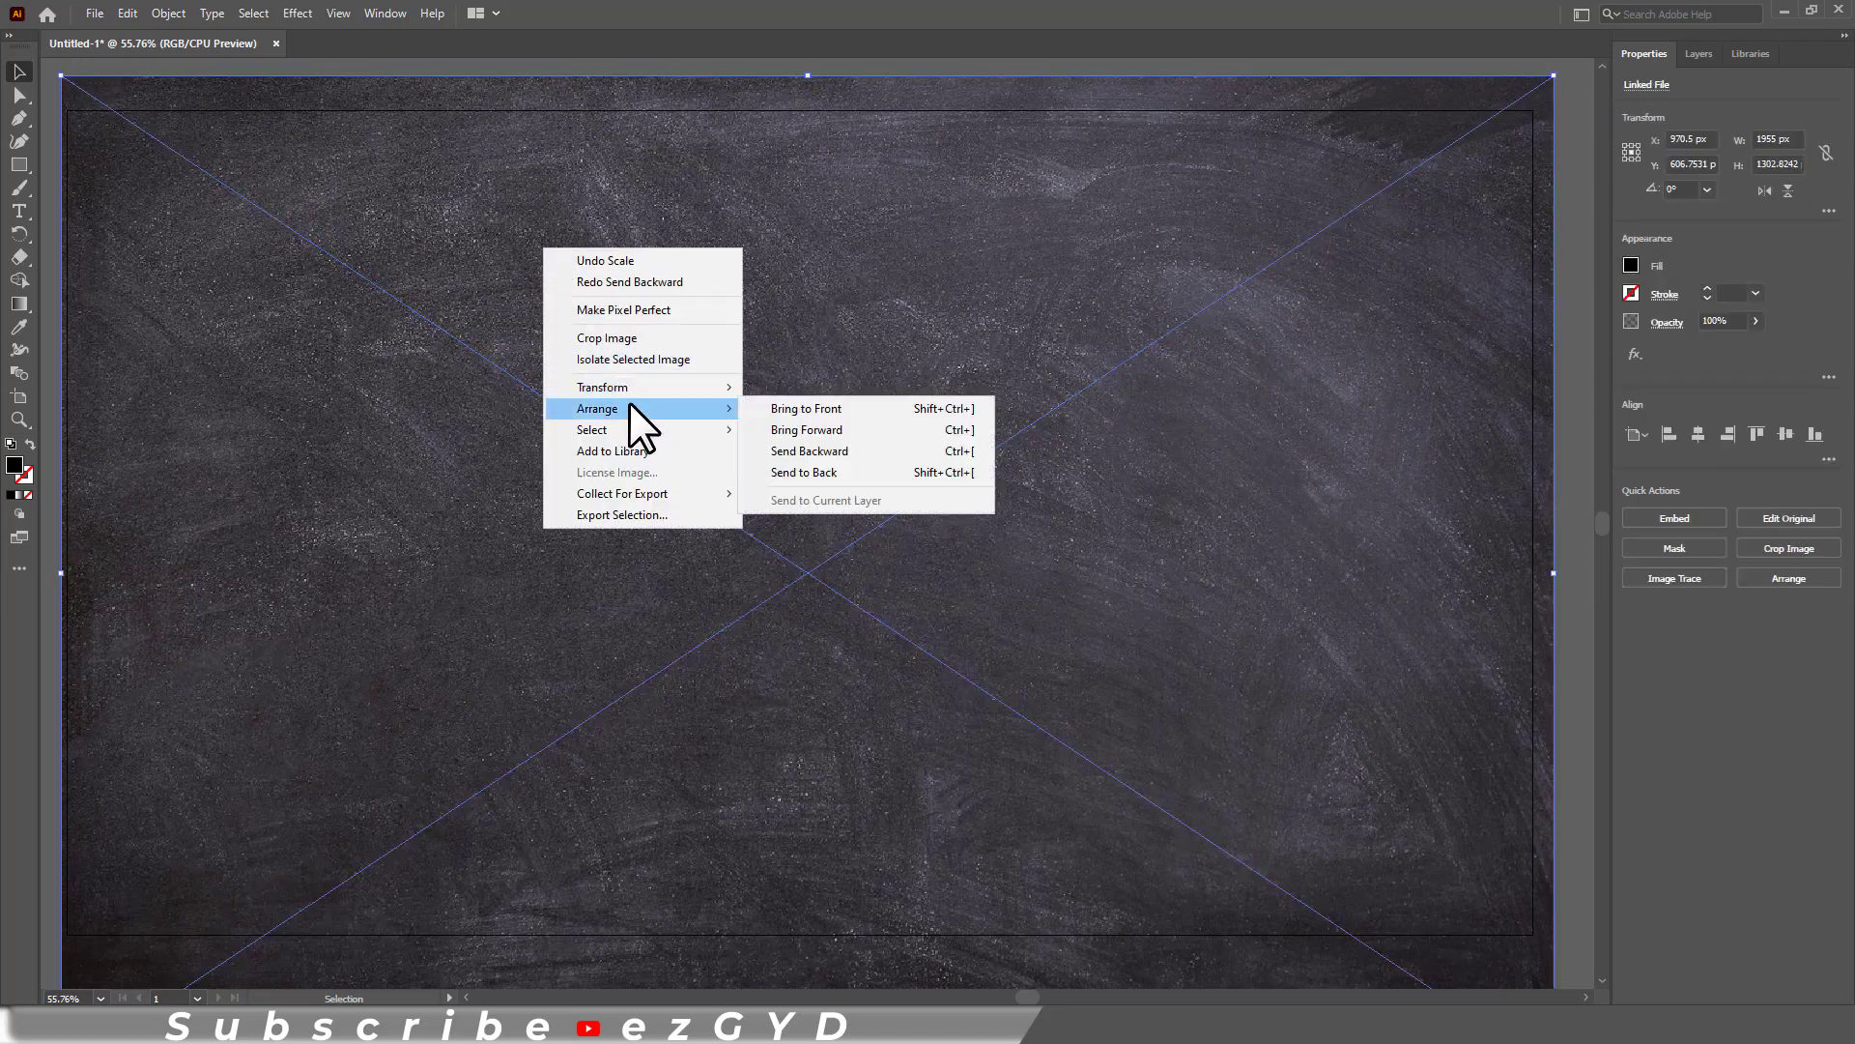
click(819, 472)
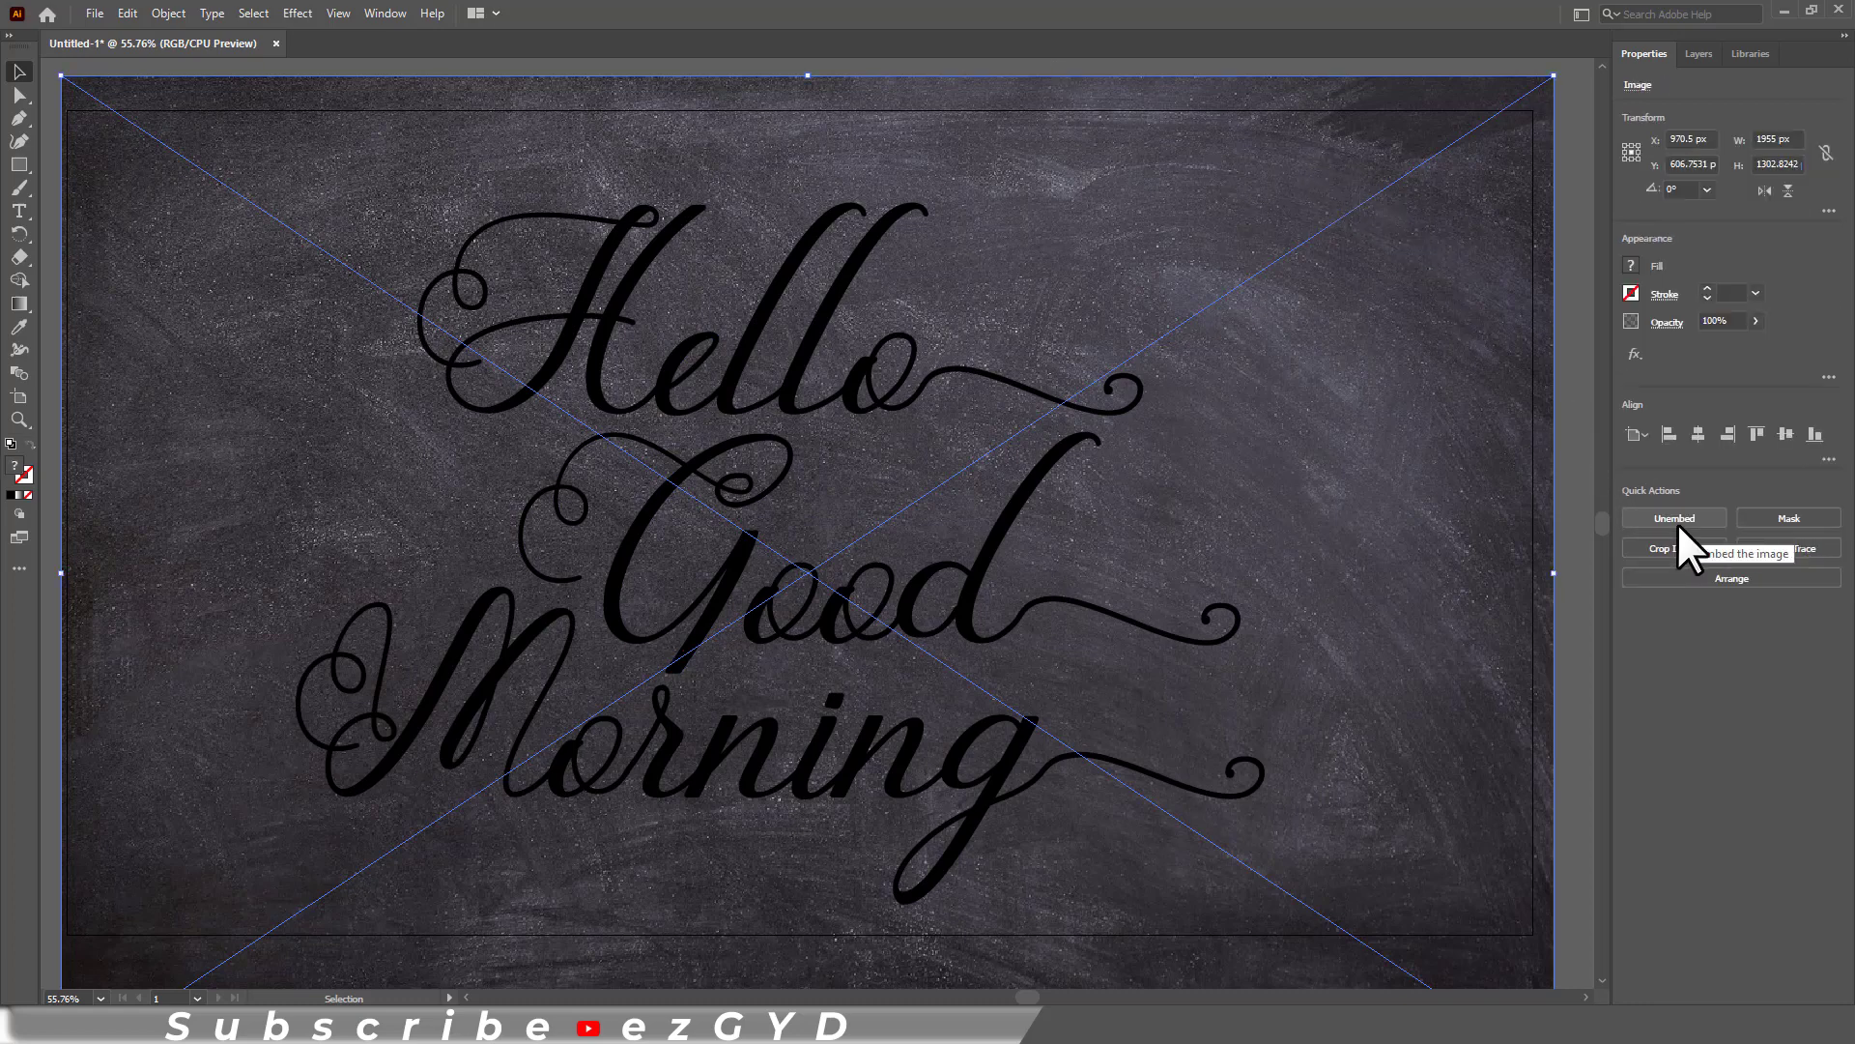
click(339, 65)
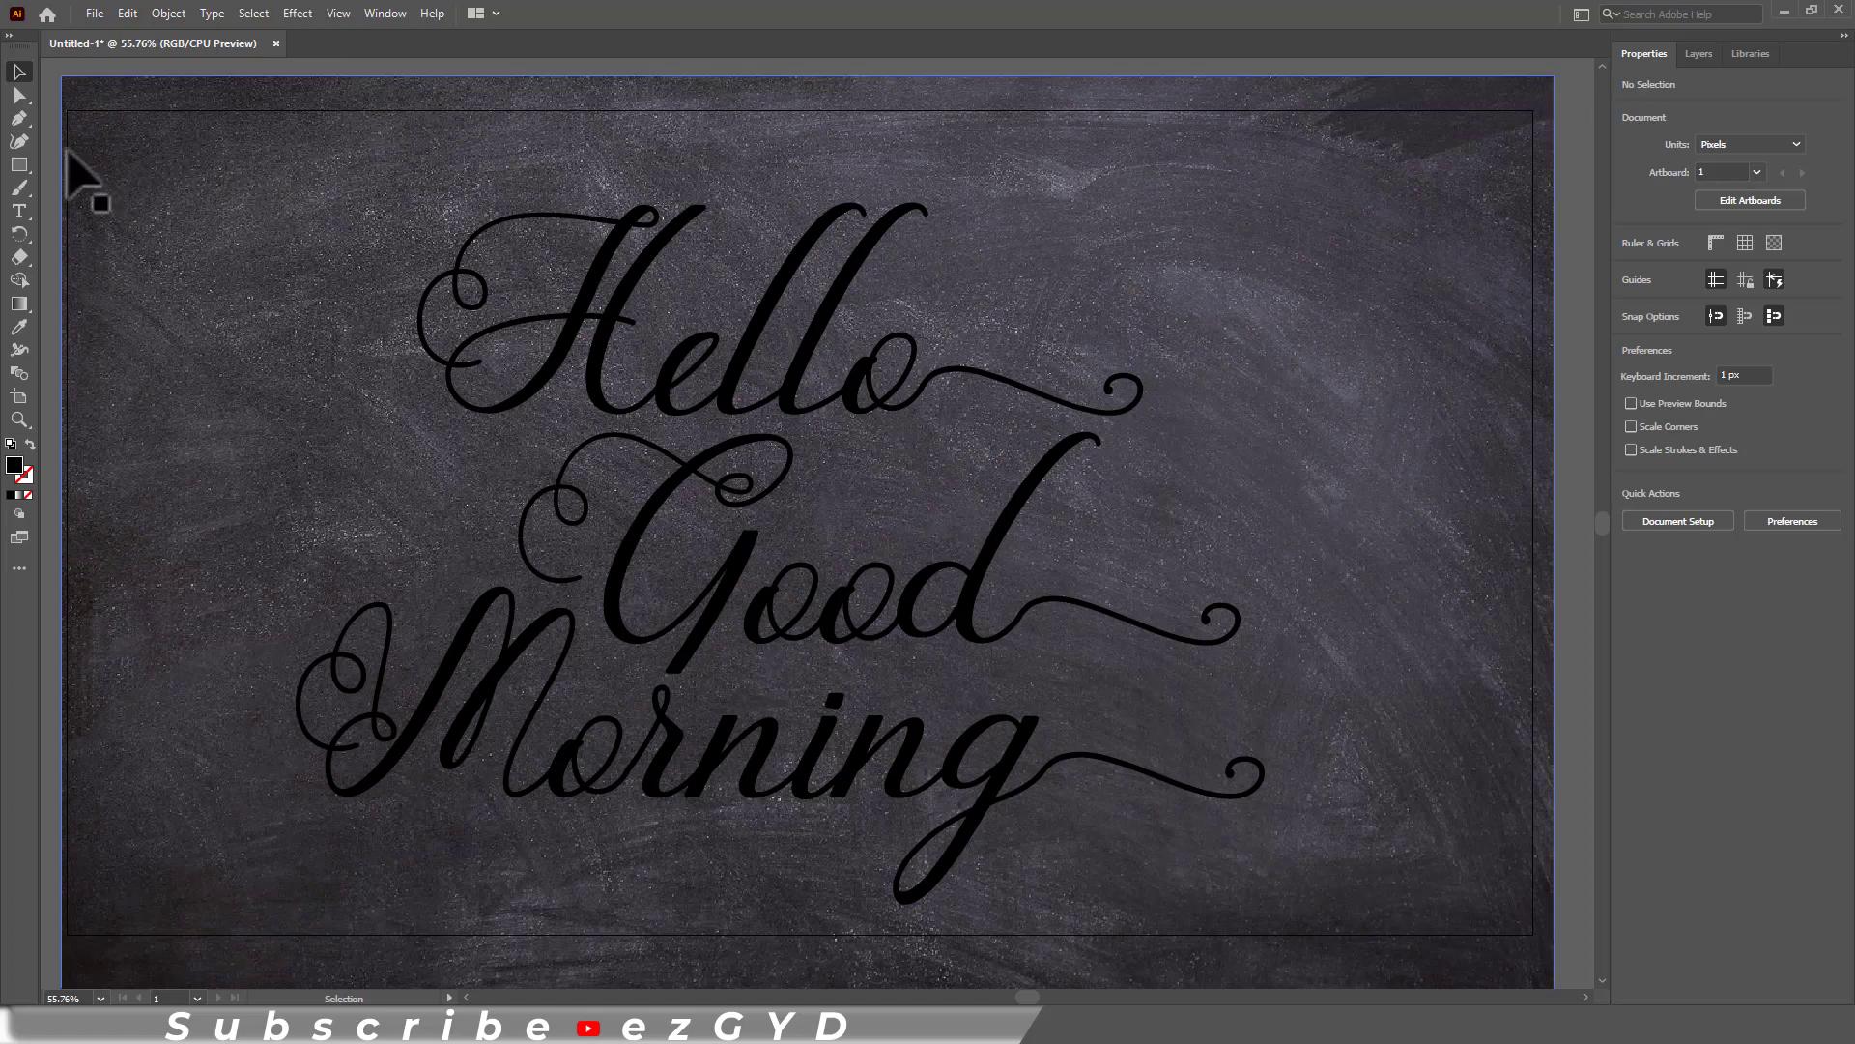
Create a black rectangle 1920 px wide and 1080 px high with the Rectangle tool.
click(20, 165)
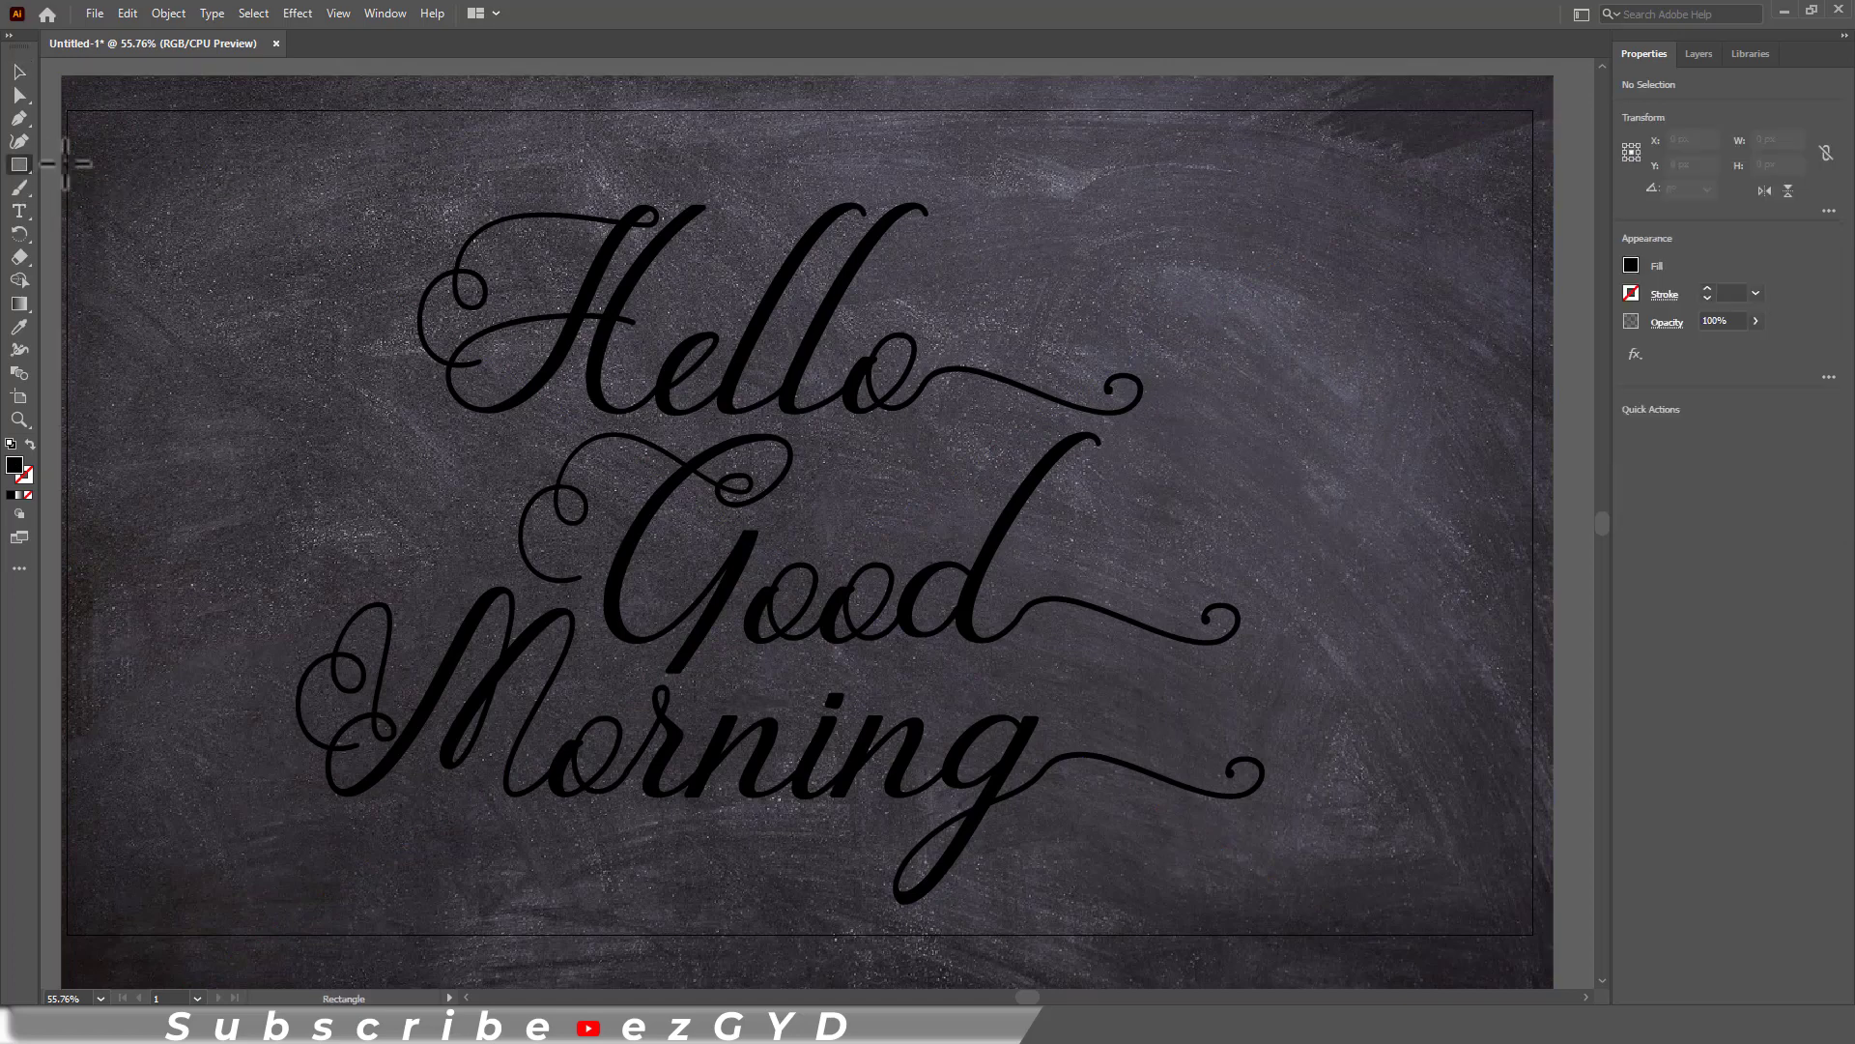
click(122, 147)
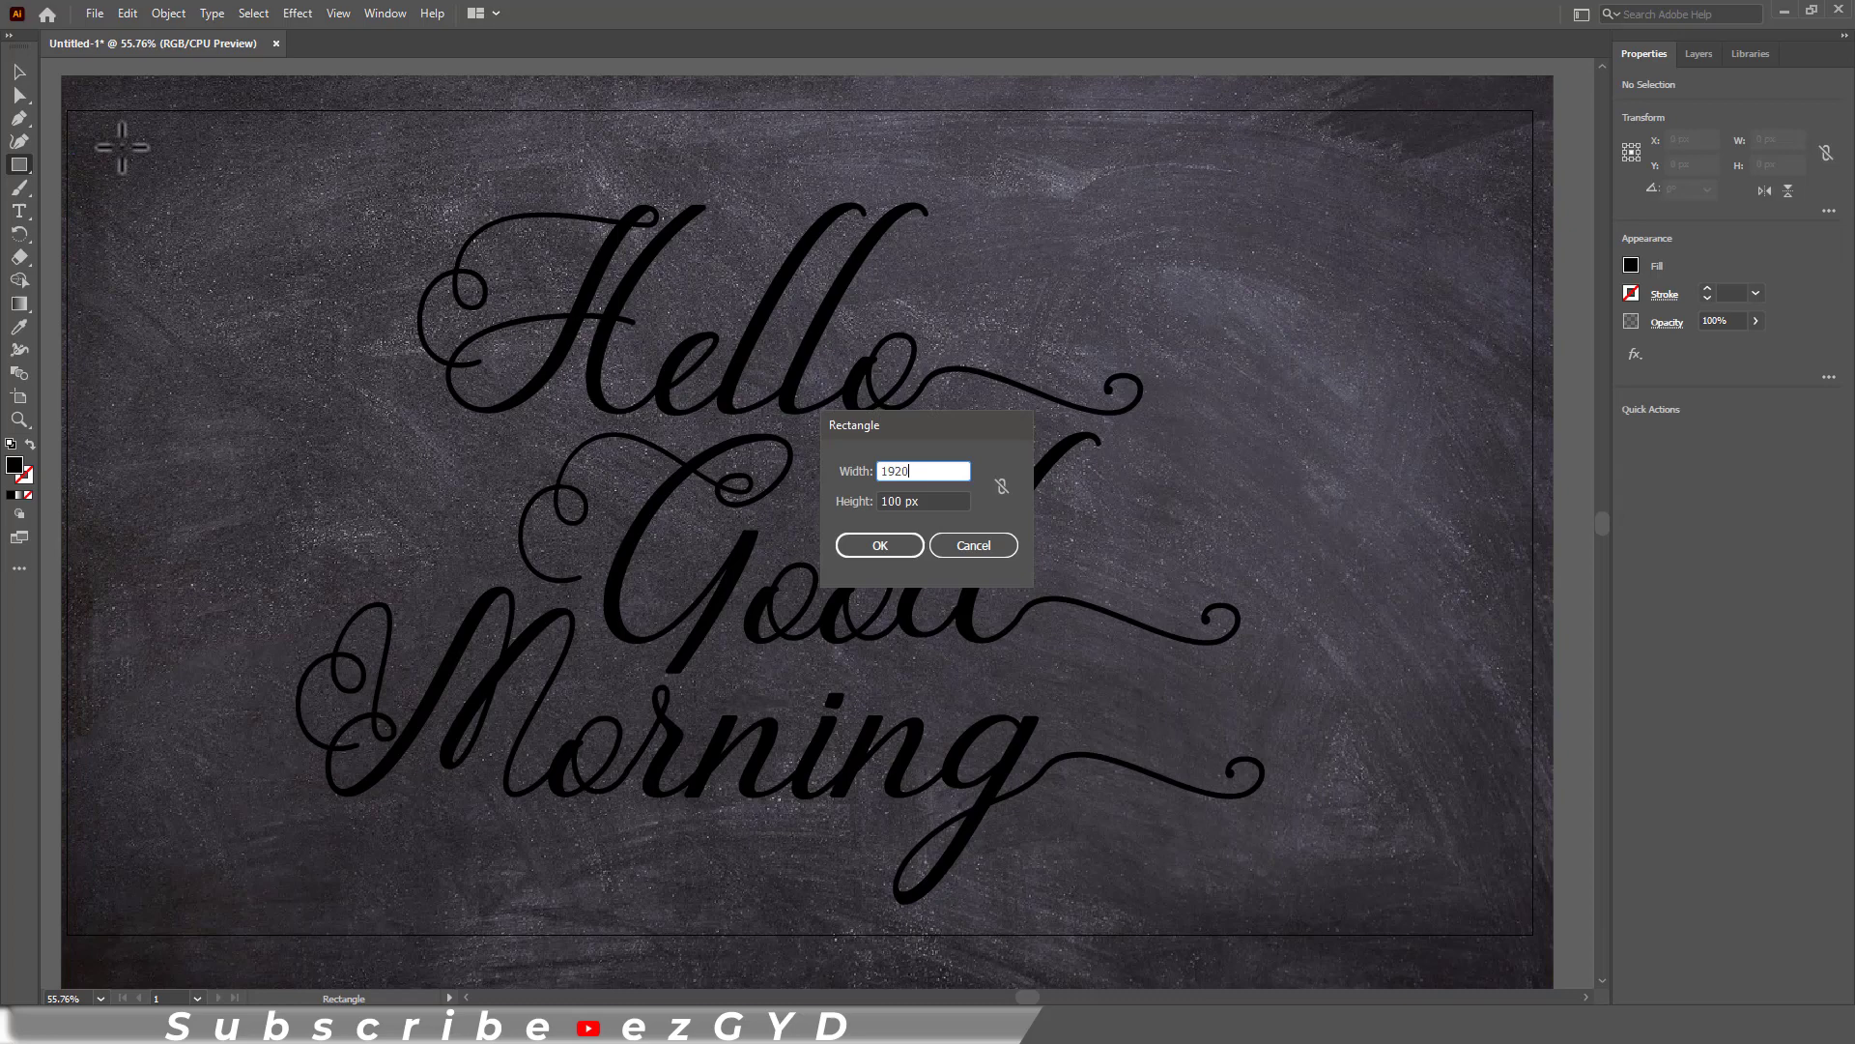
key(Tab)
text(10)
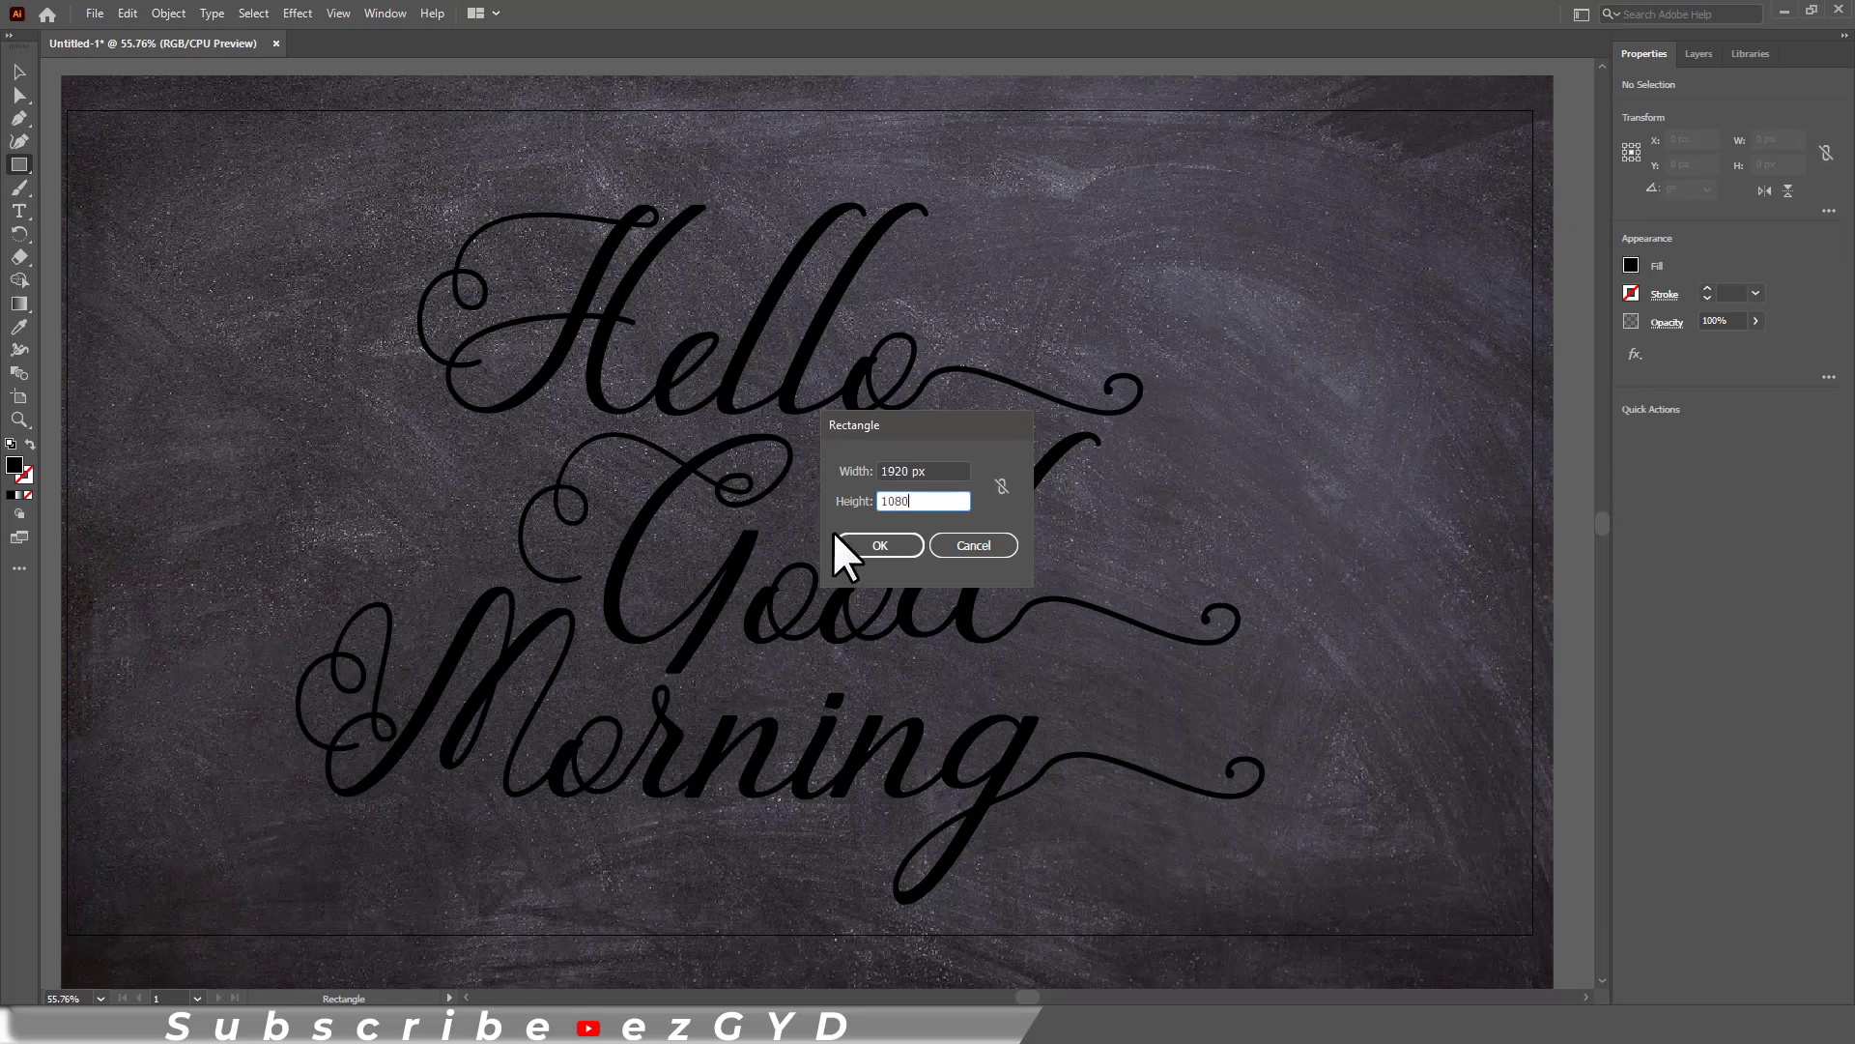
text(80)
click(845, 538)
Center the black rectangle horizontally and vertically on the artboard.
click(19, 72)
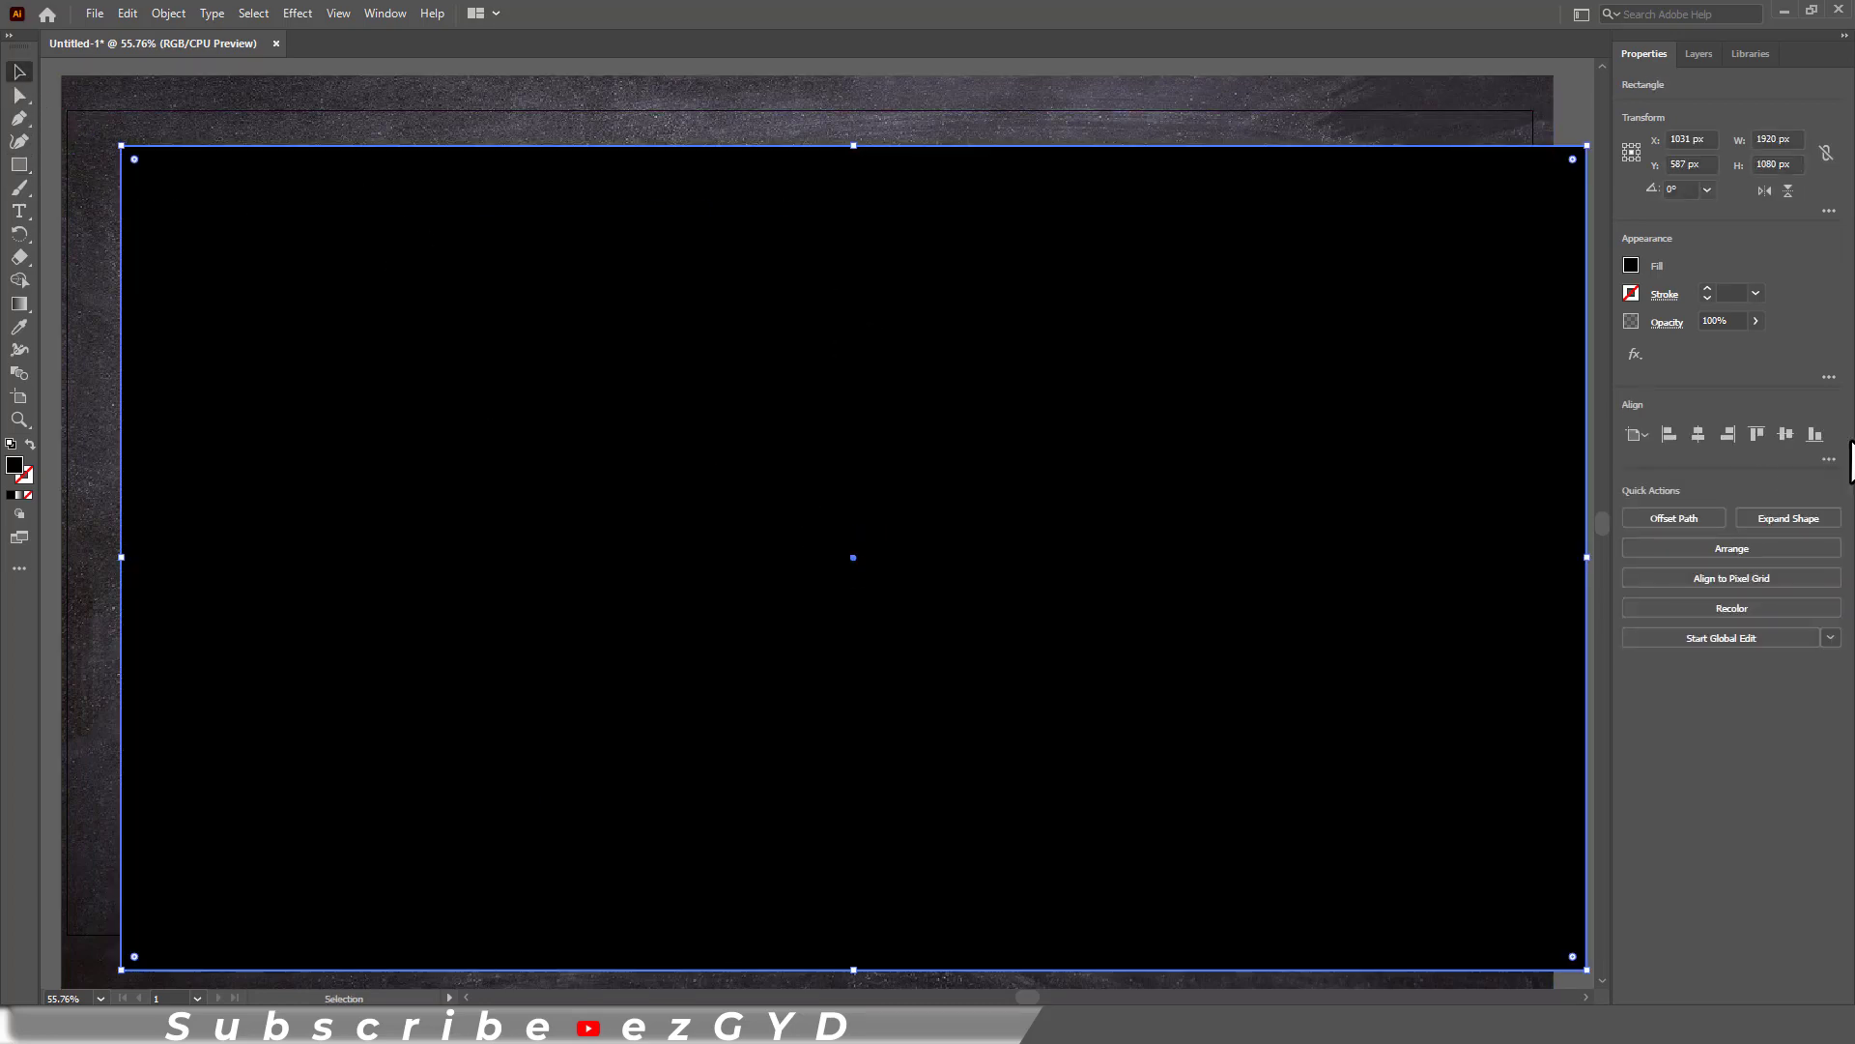
click(1697, 434)
click(1783, 432)
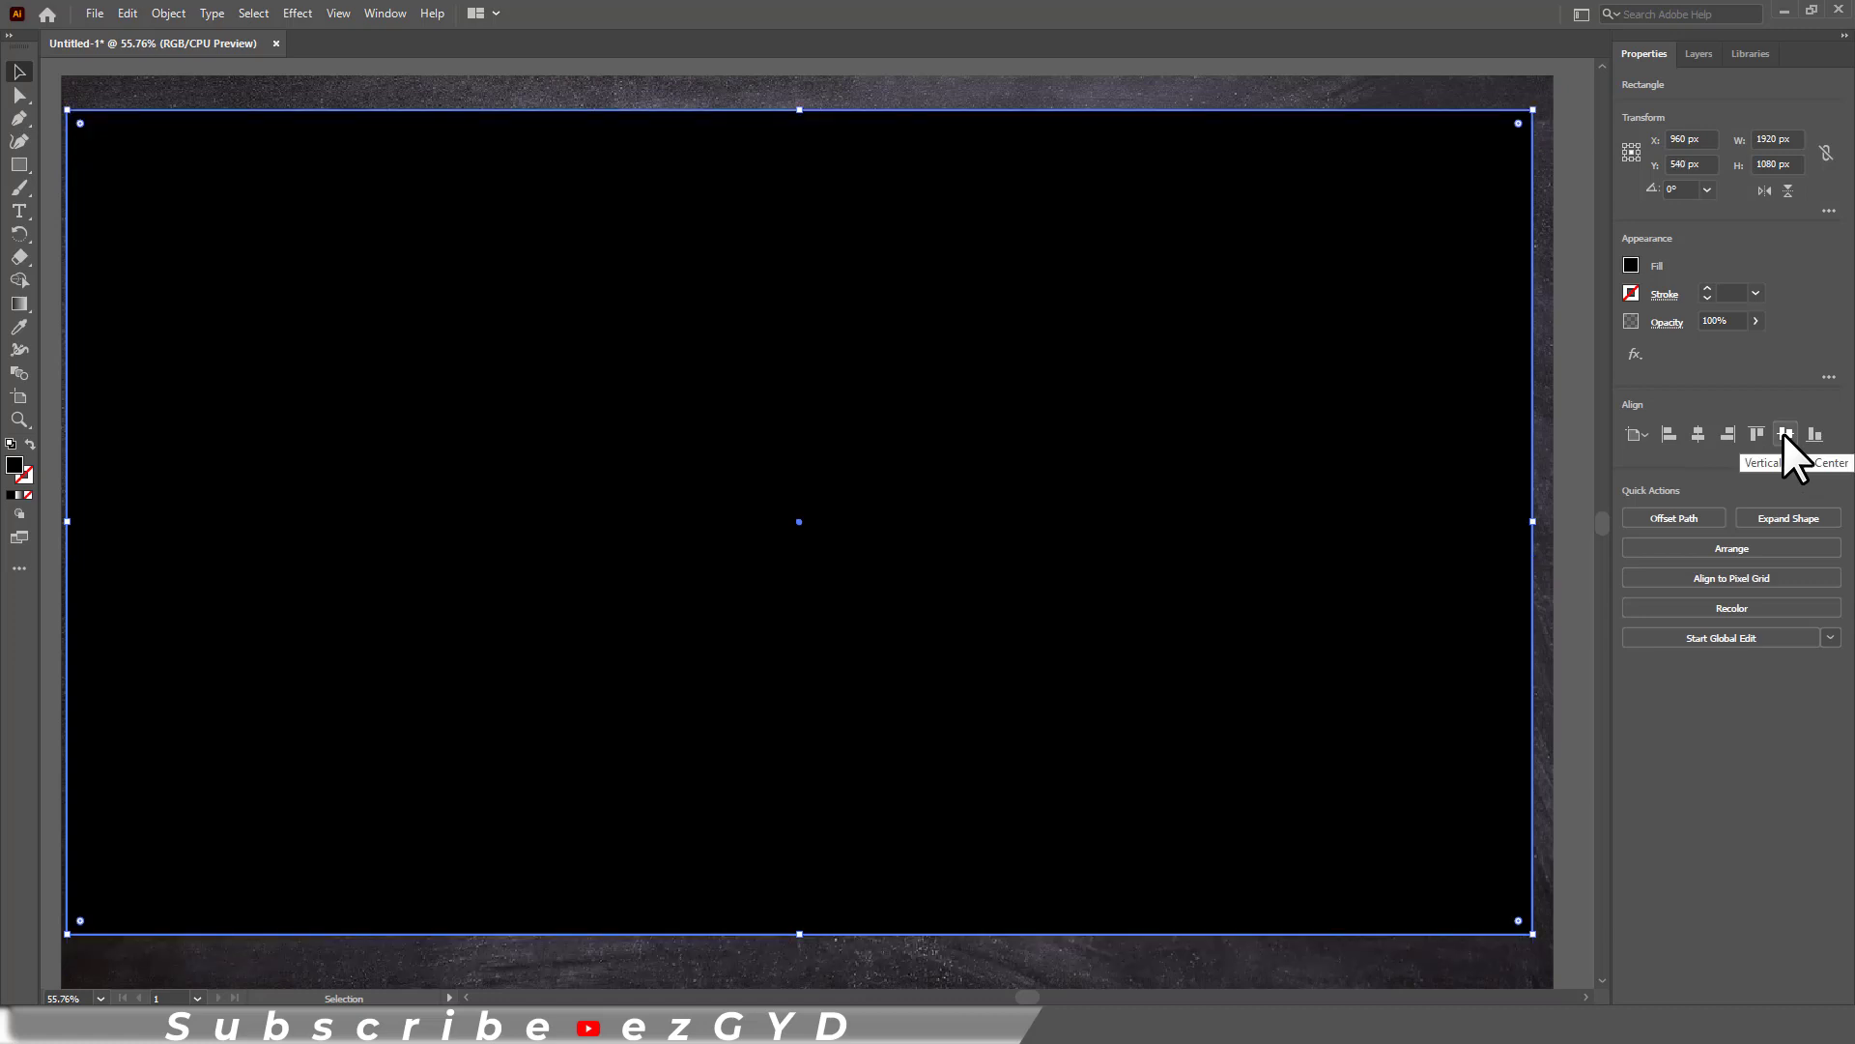
Clip the chalkboard image to the black rectangle with a clipping mask.
shift+click(1547, 85)
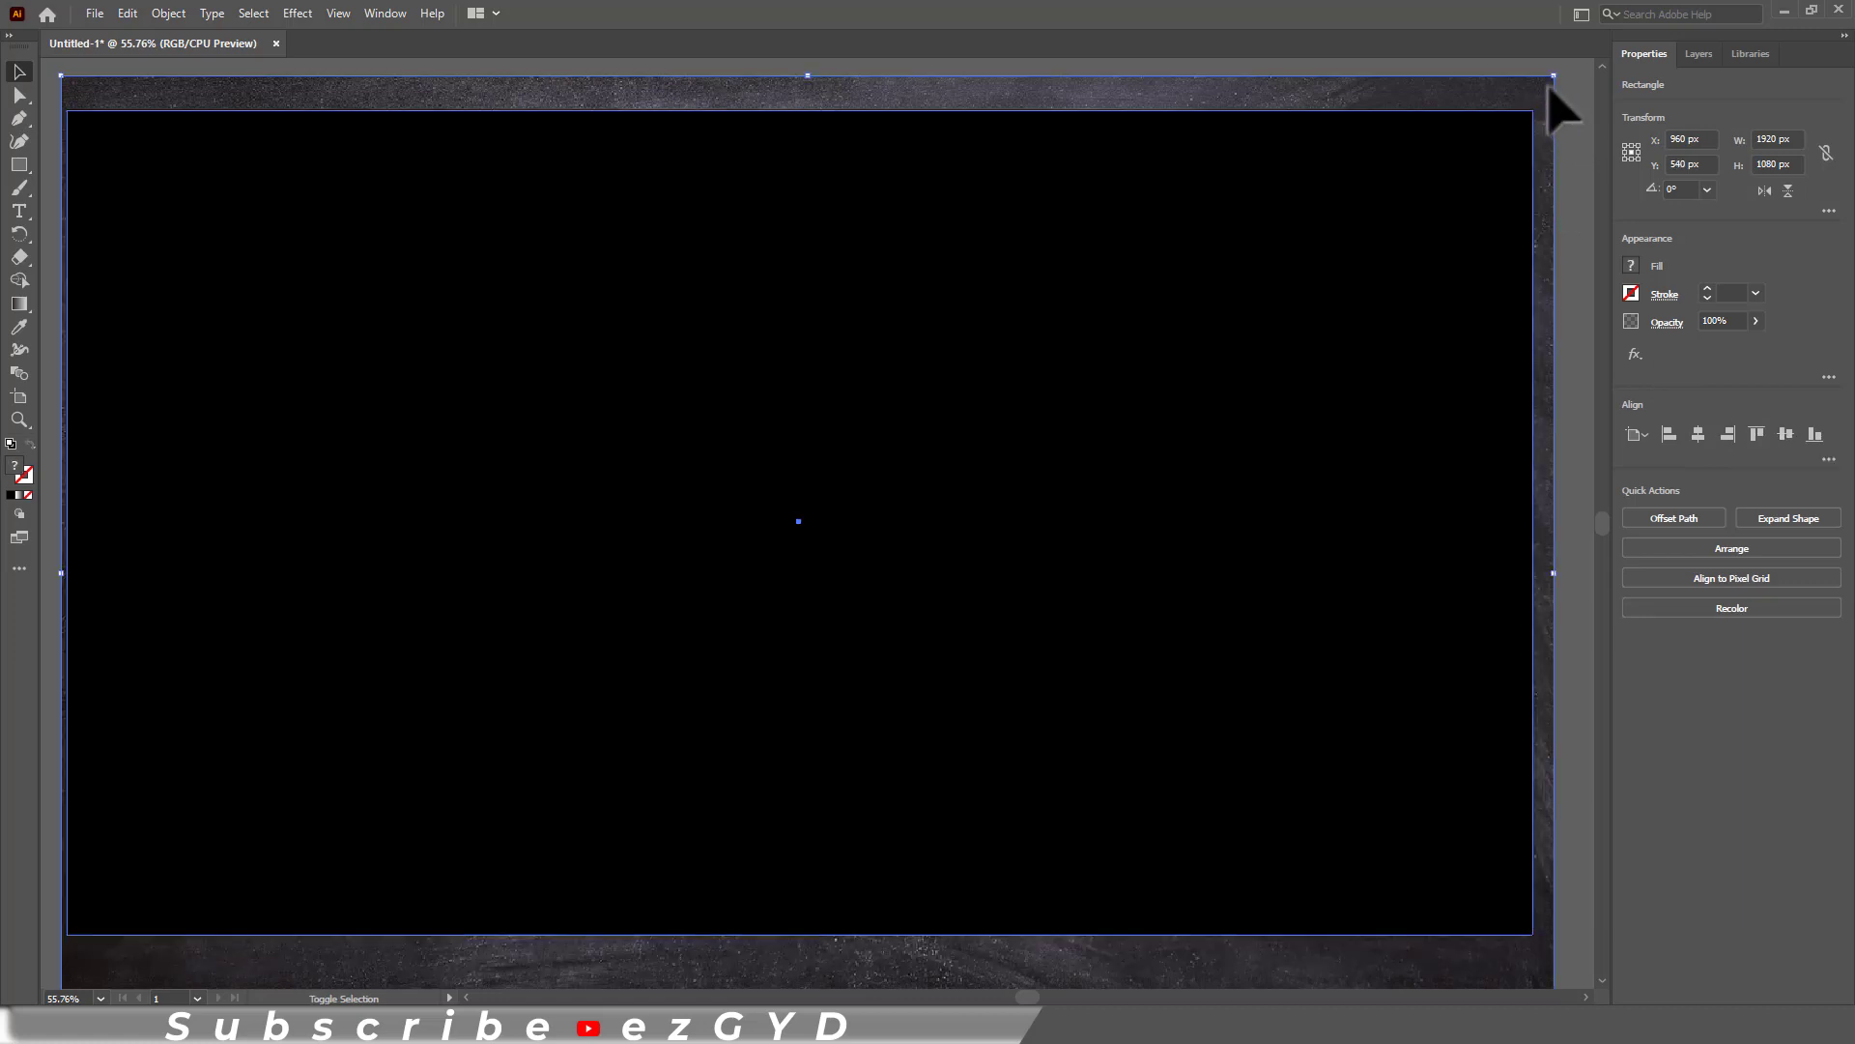
right_click(1548, 85)
click(1590, 253)
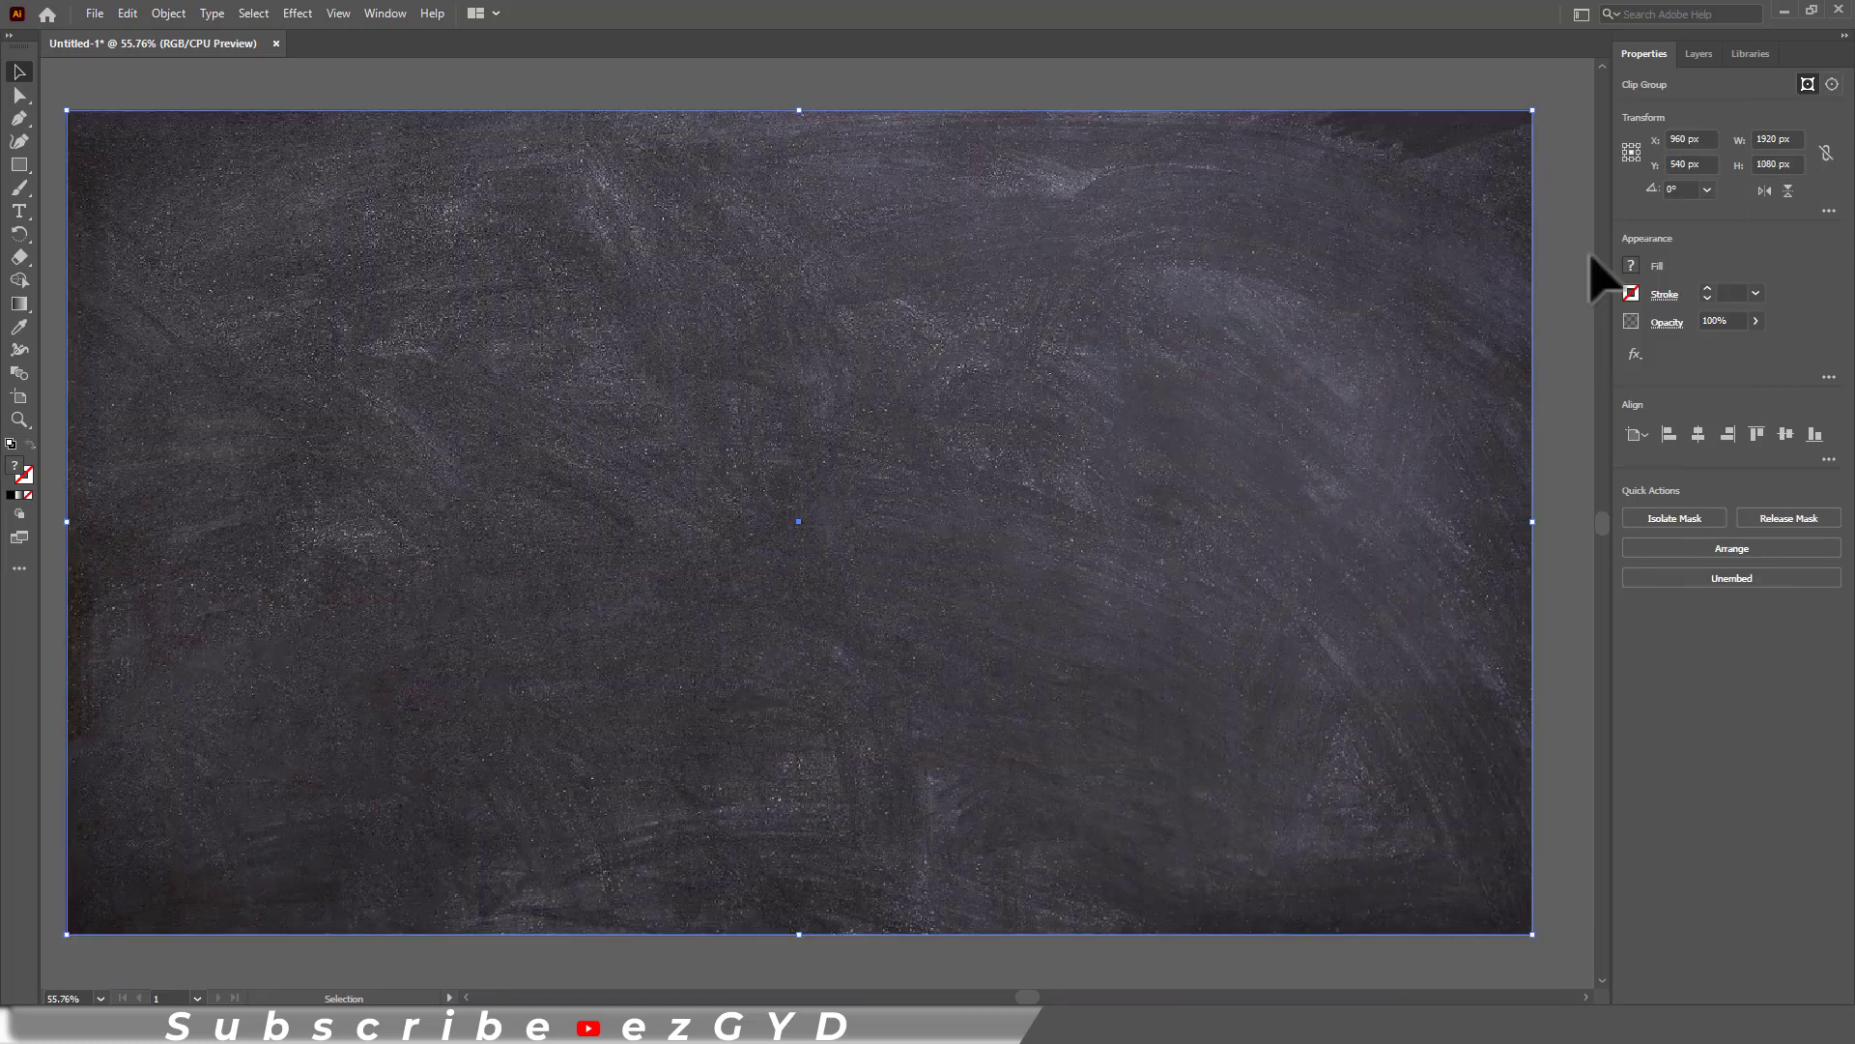
click(1550, 257)
Send the clipped chalkboard group to the back, behind the lettering, and lock it in place.
right_click(1341, 218)
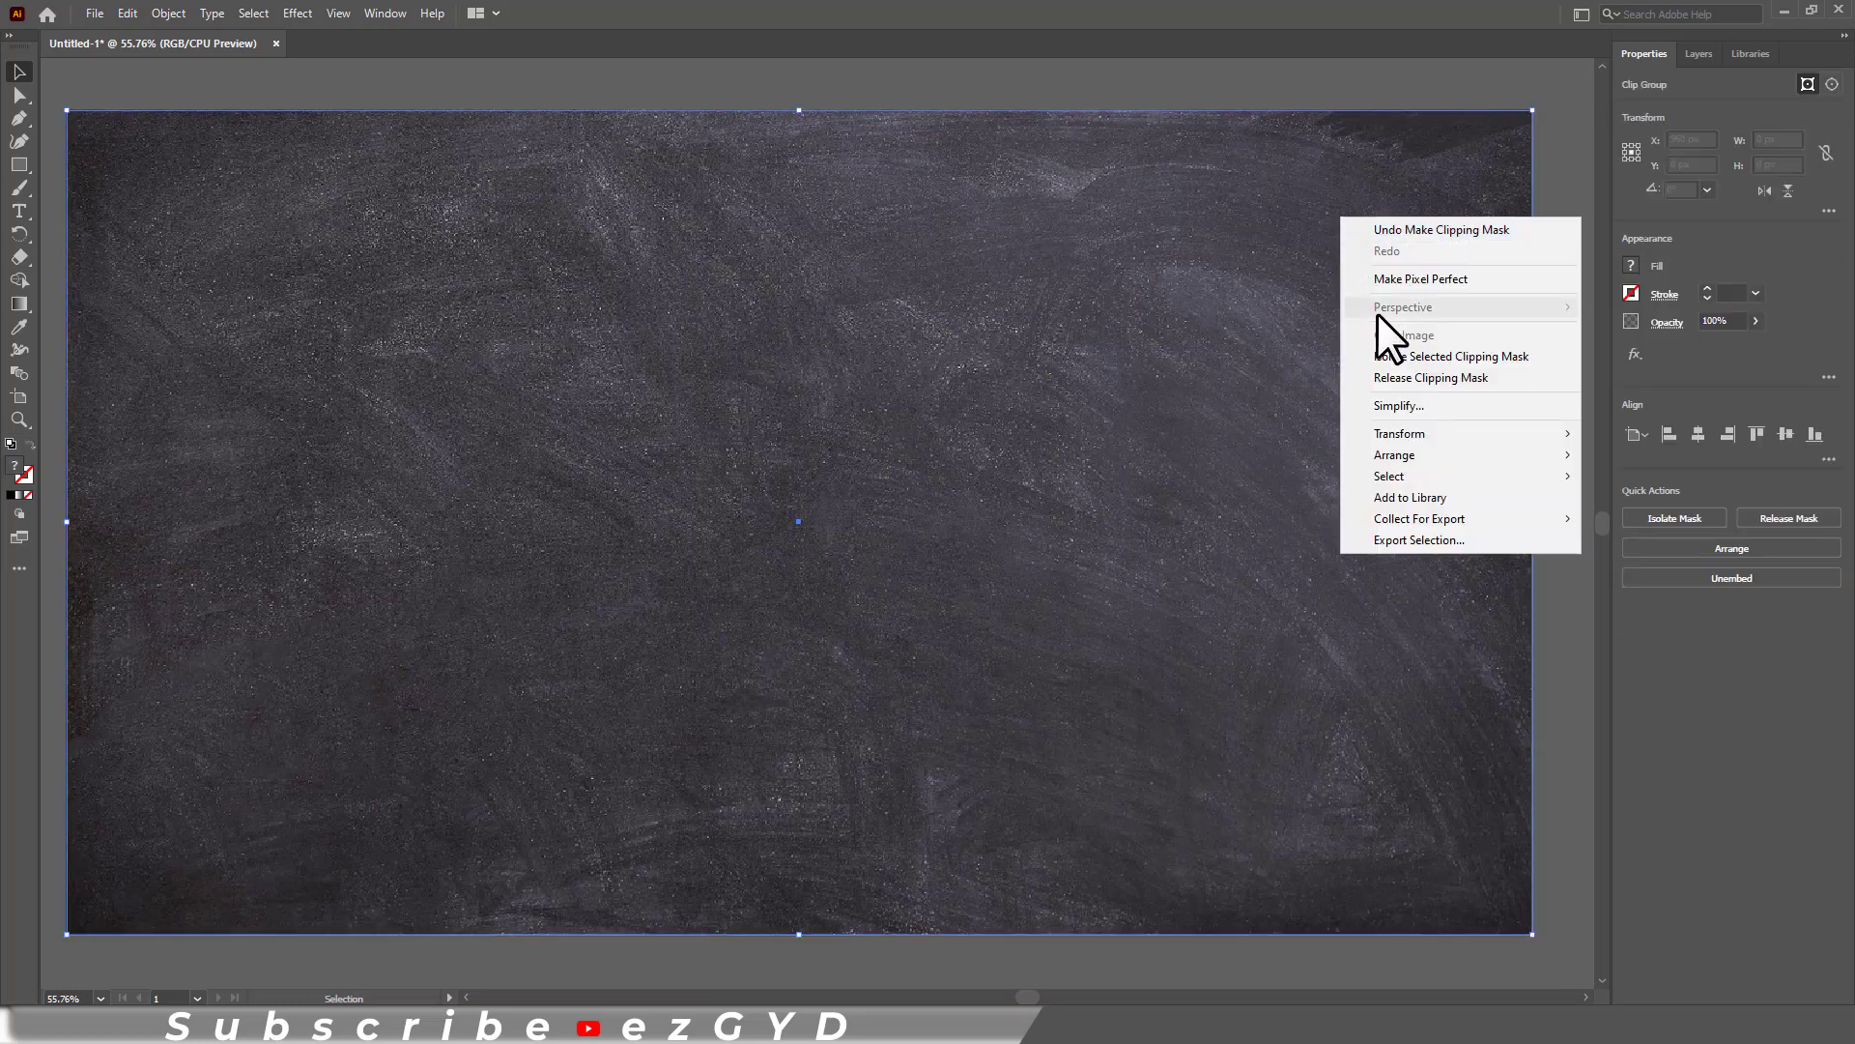
mouse_move(1412, 453)
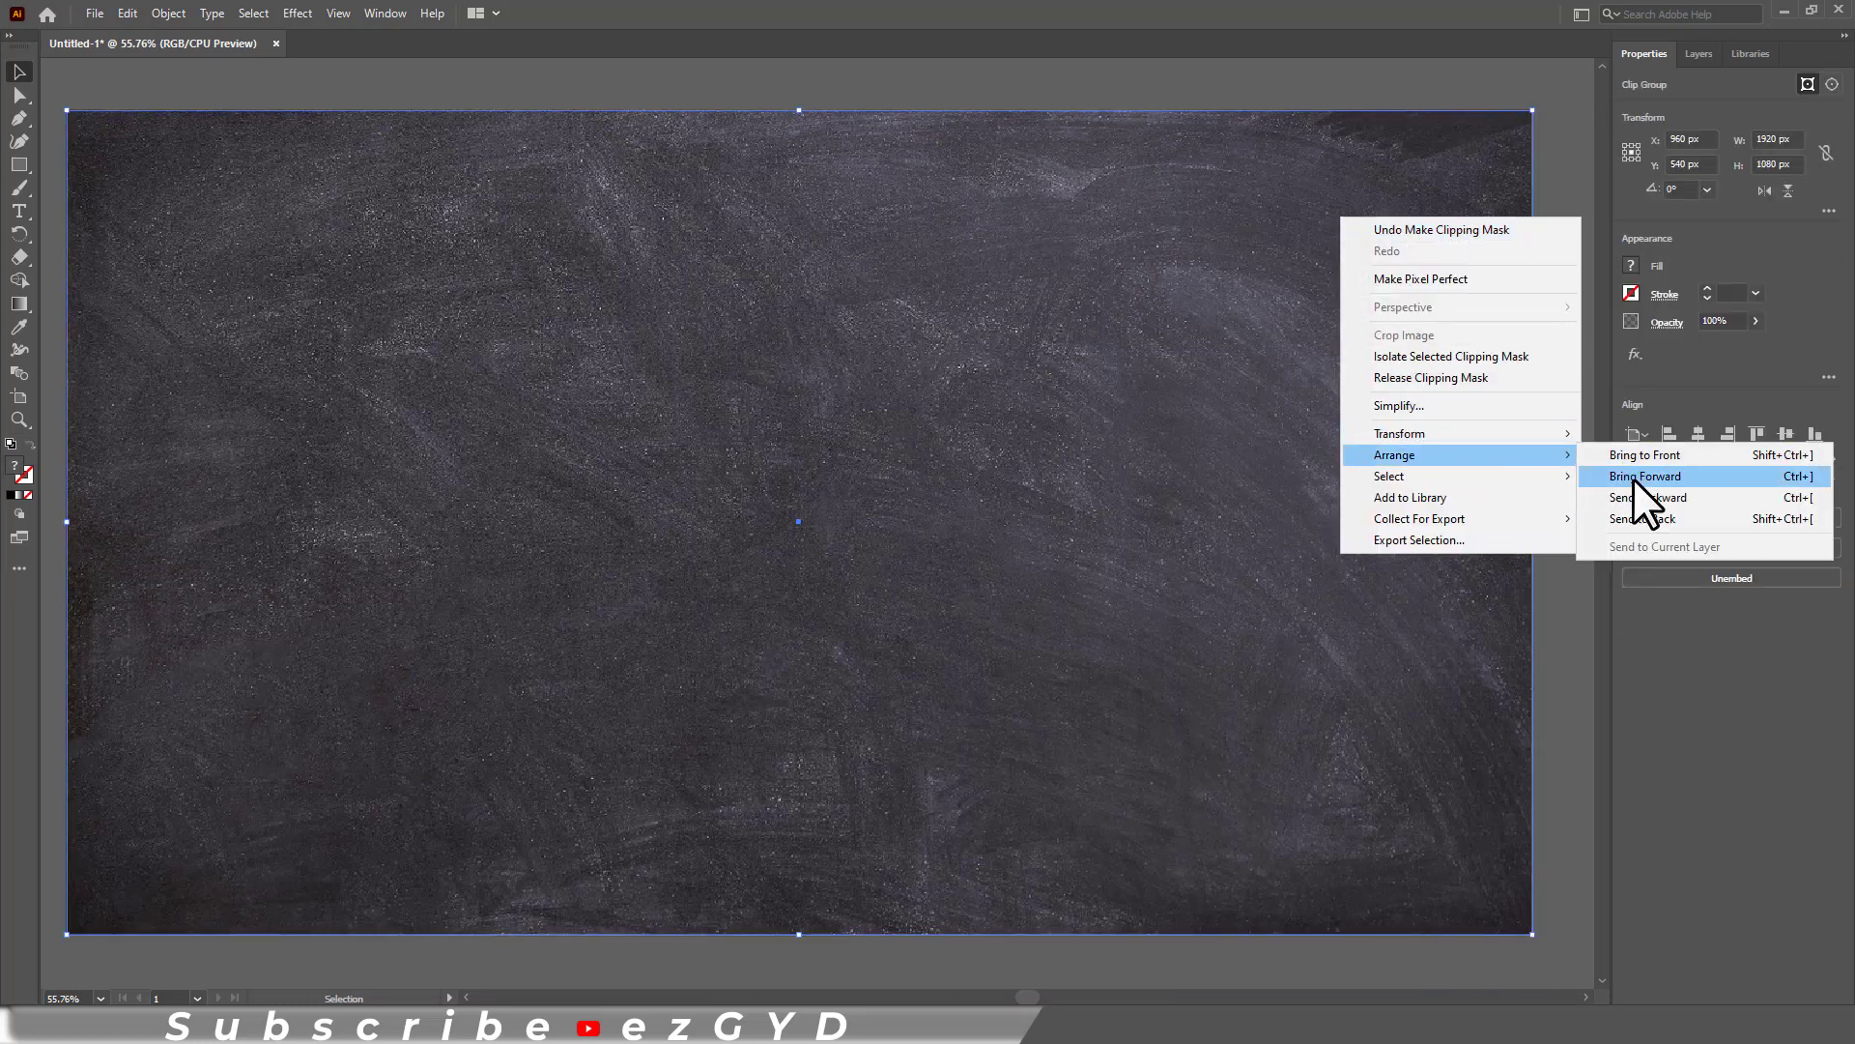
click(1643, 519)
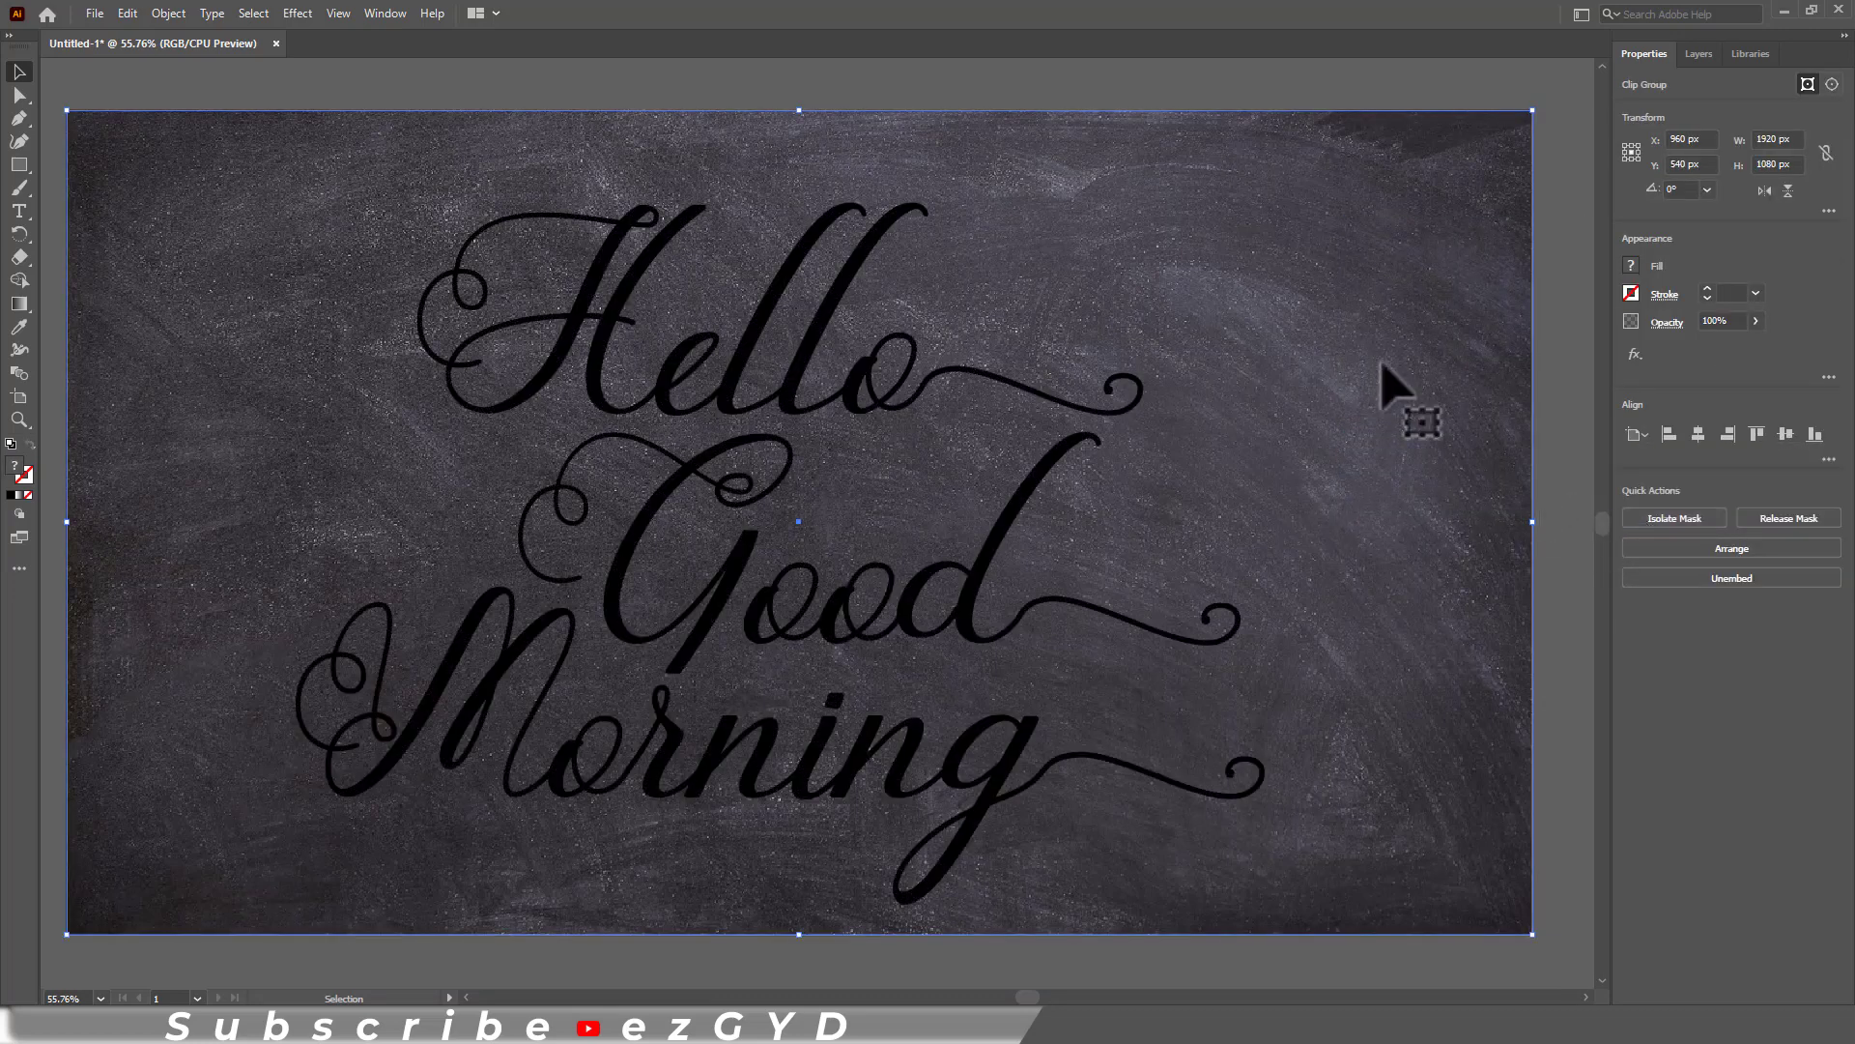
click(178, 16)
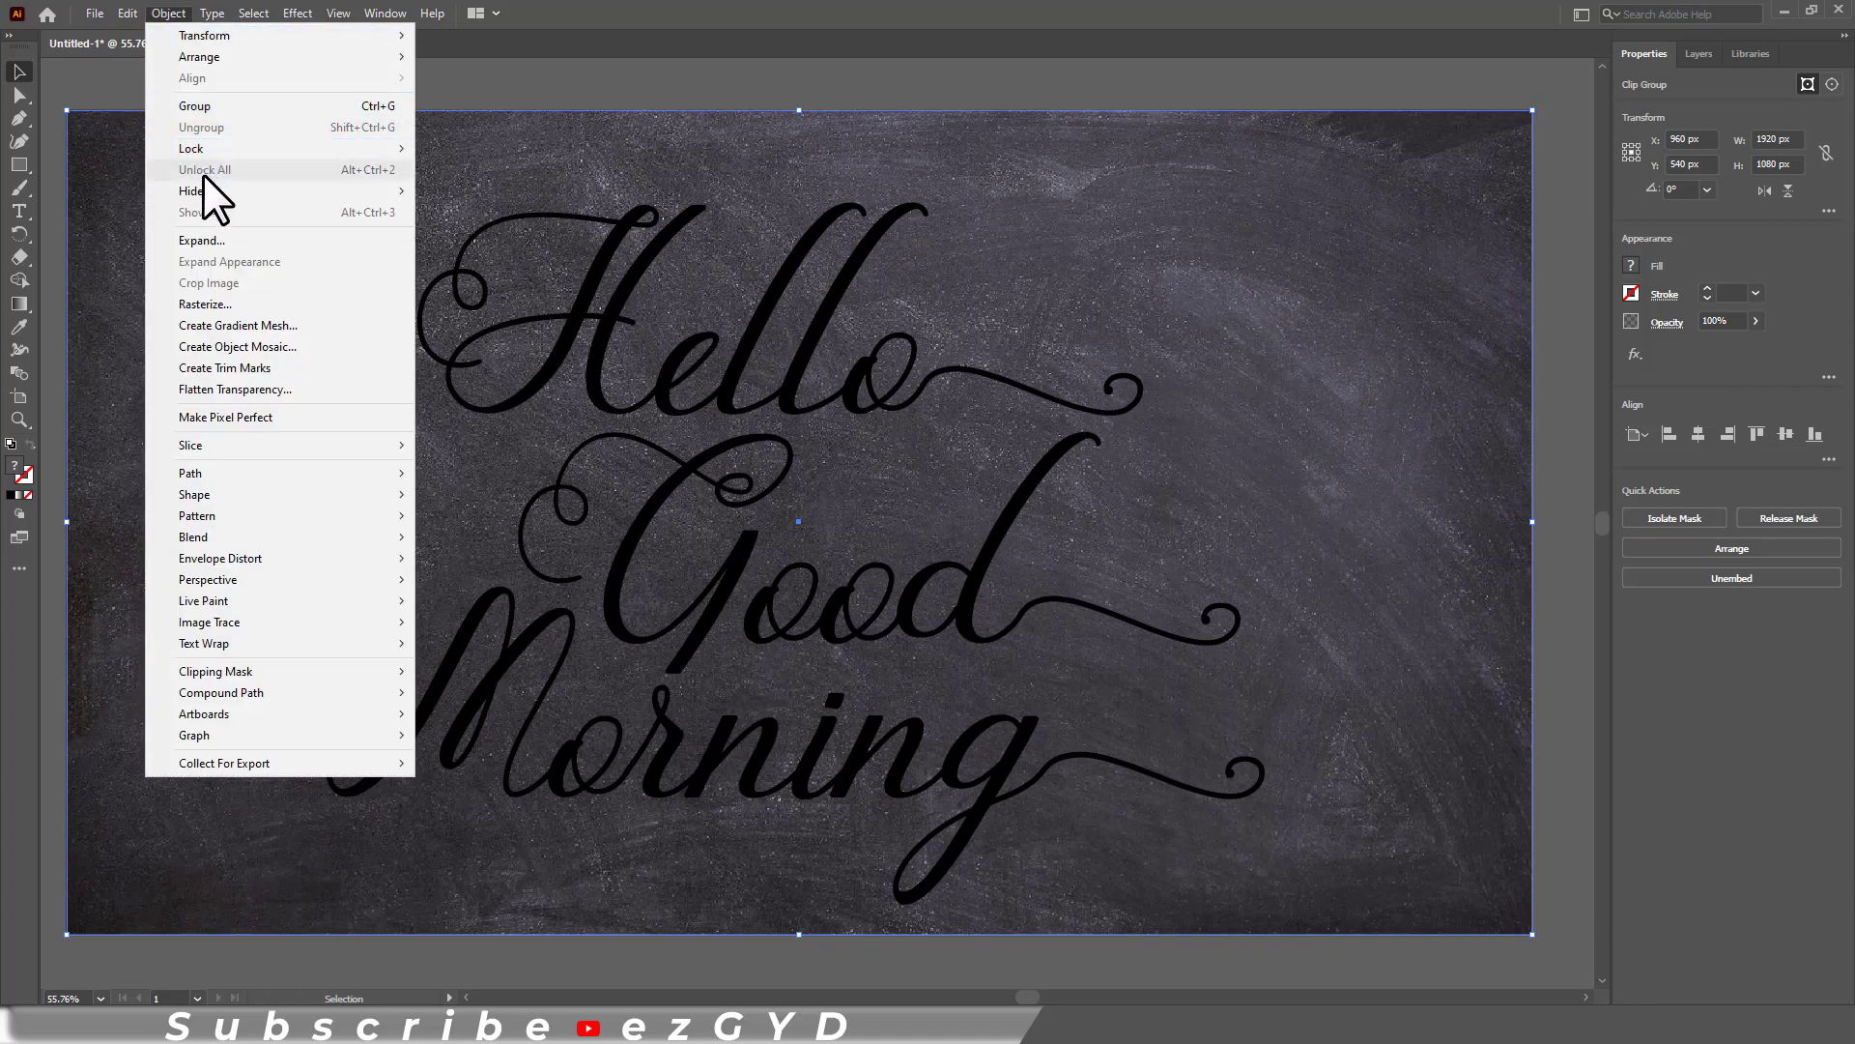
mouse_move(235, 146)
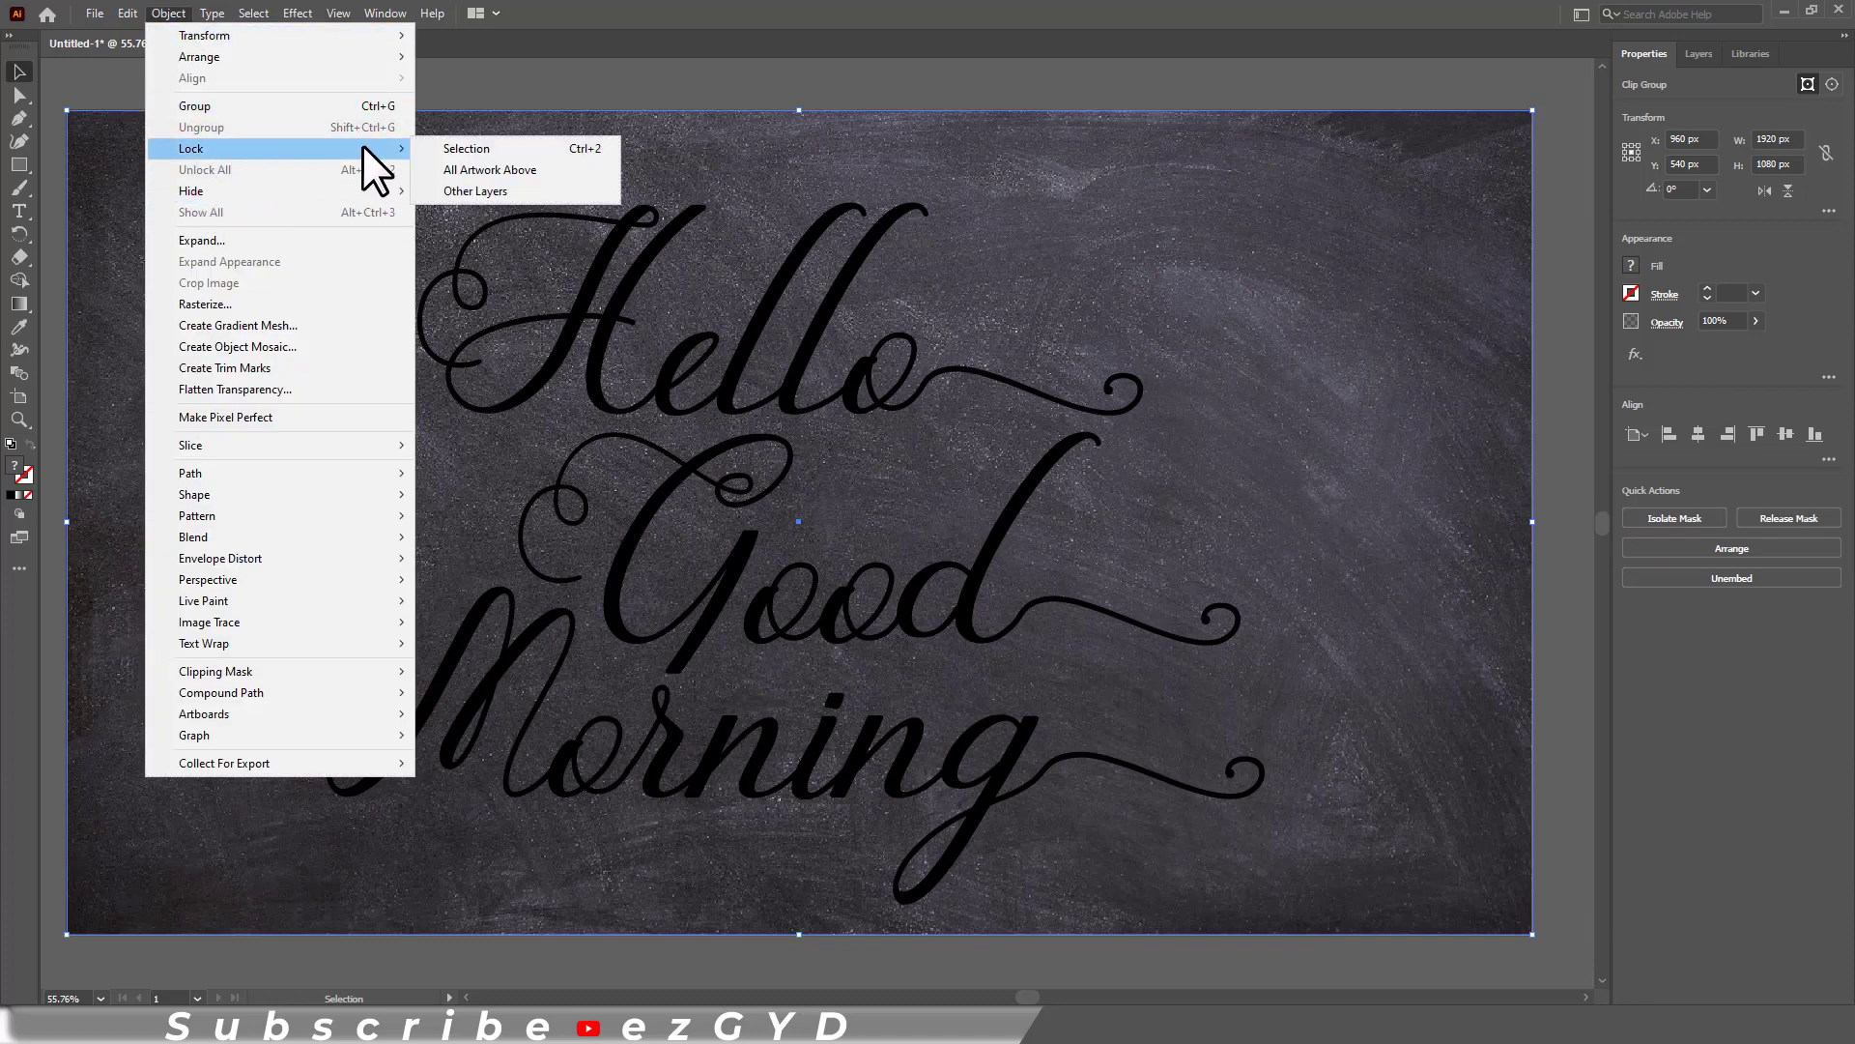
click(501, 147)
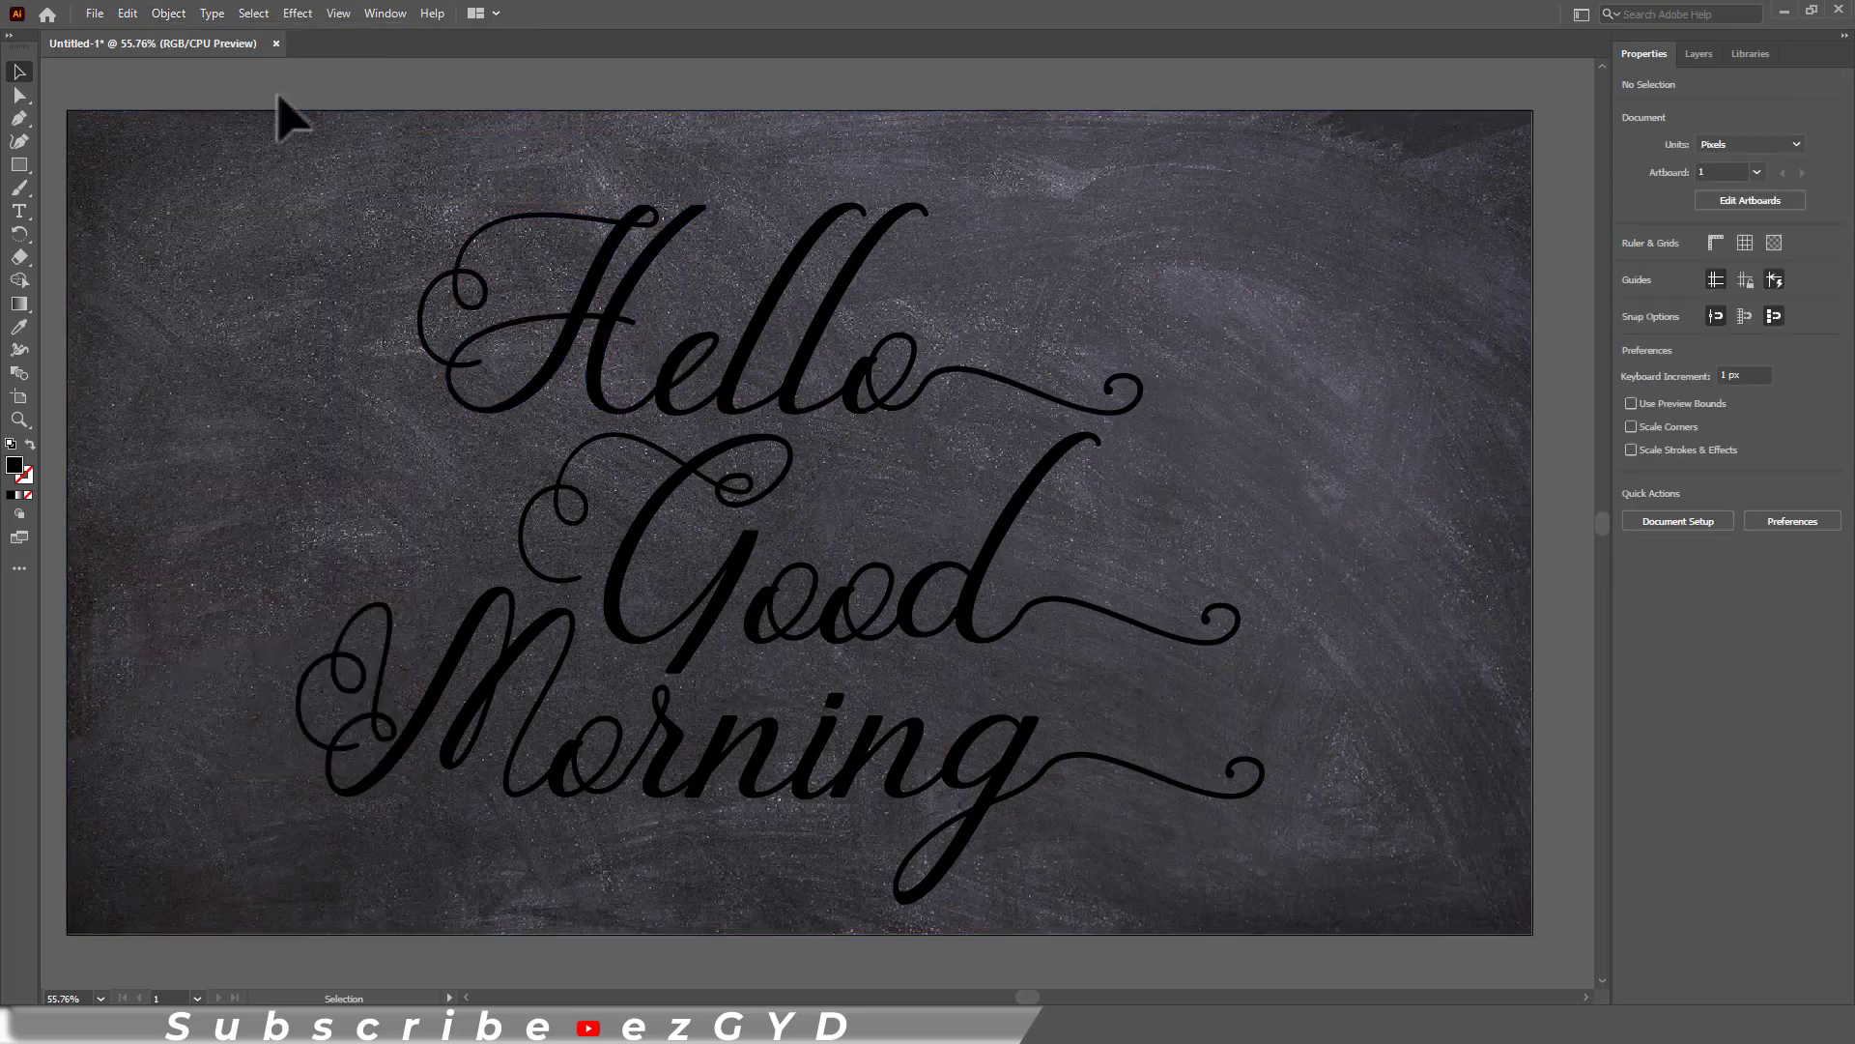
Select all the "Hello Good Morning" lettering and change its fill to white.
drag(279, 96, 1155, 923)
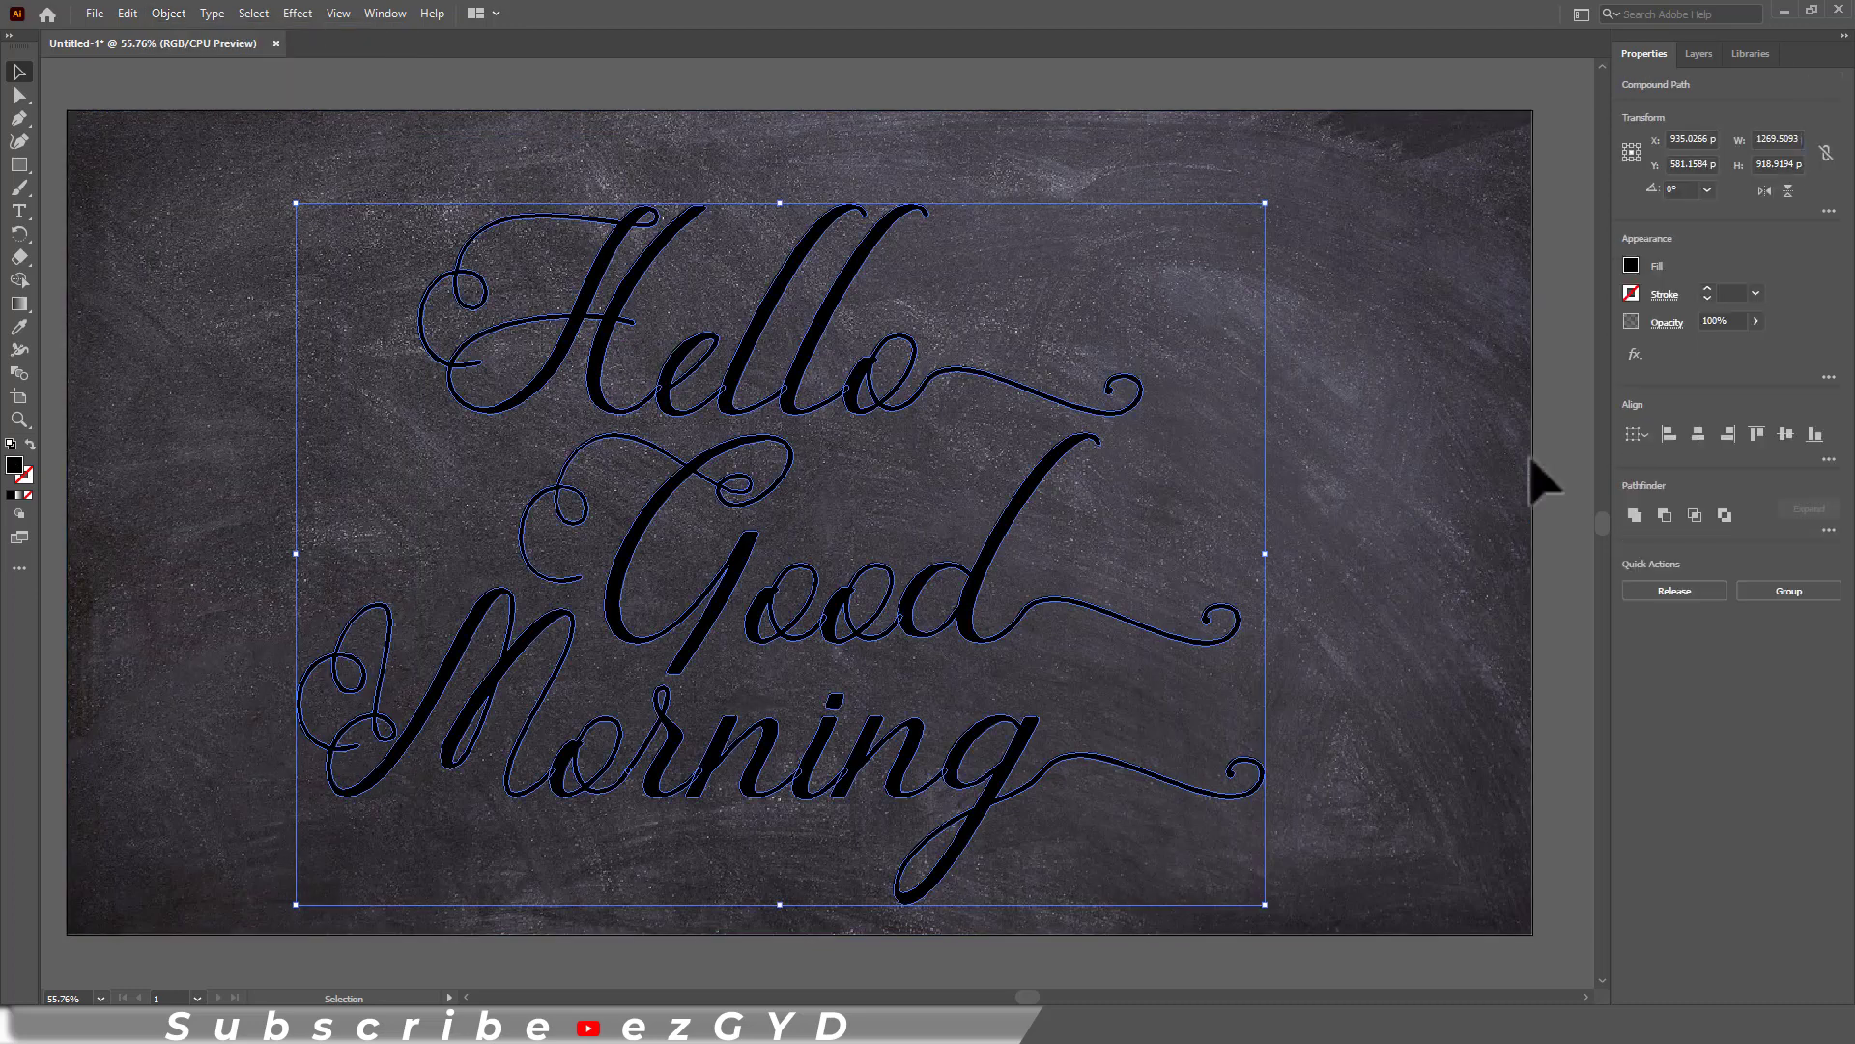
click(1633, 266)
click(1449, 335)
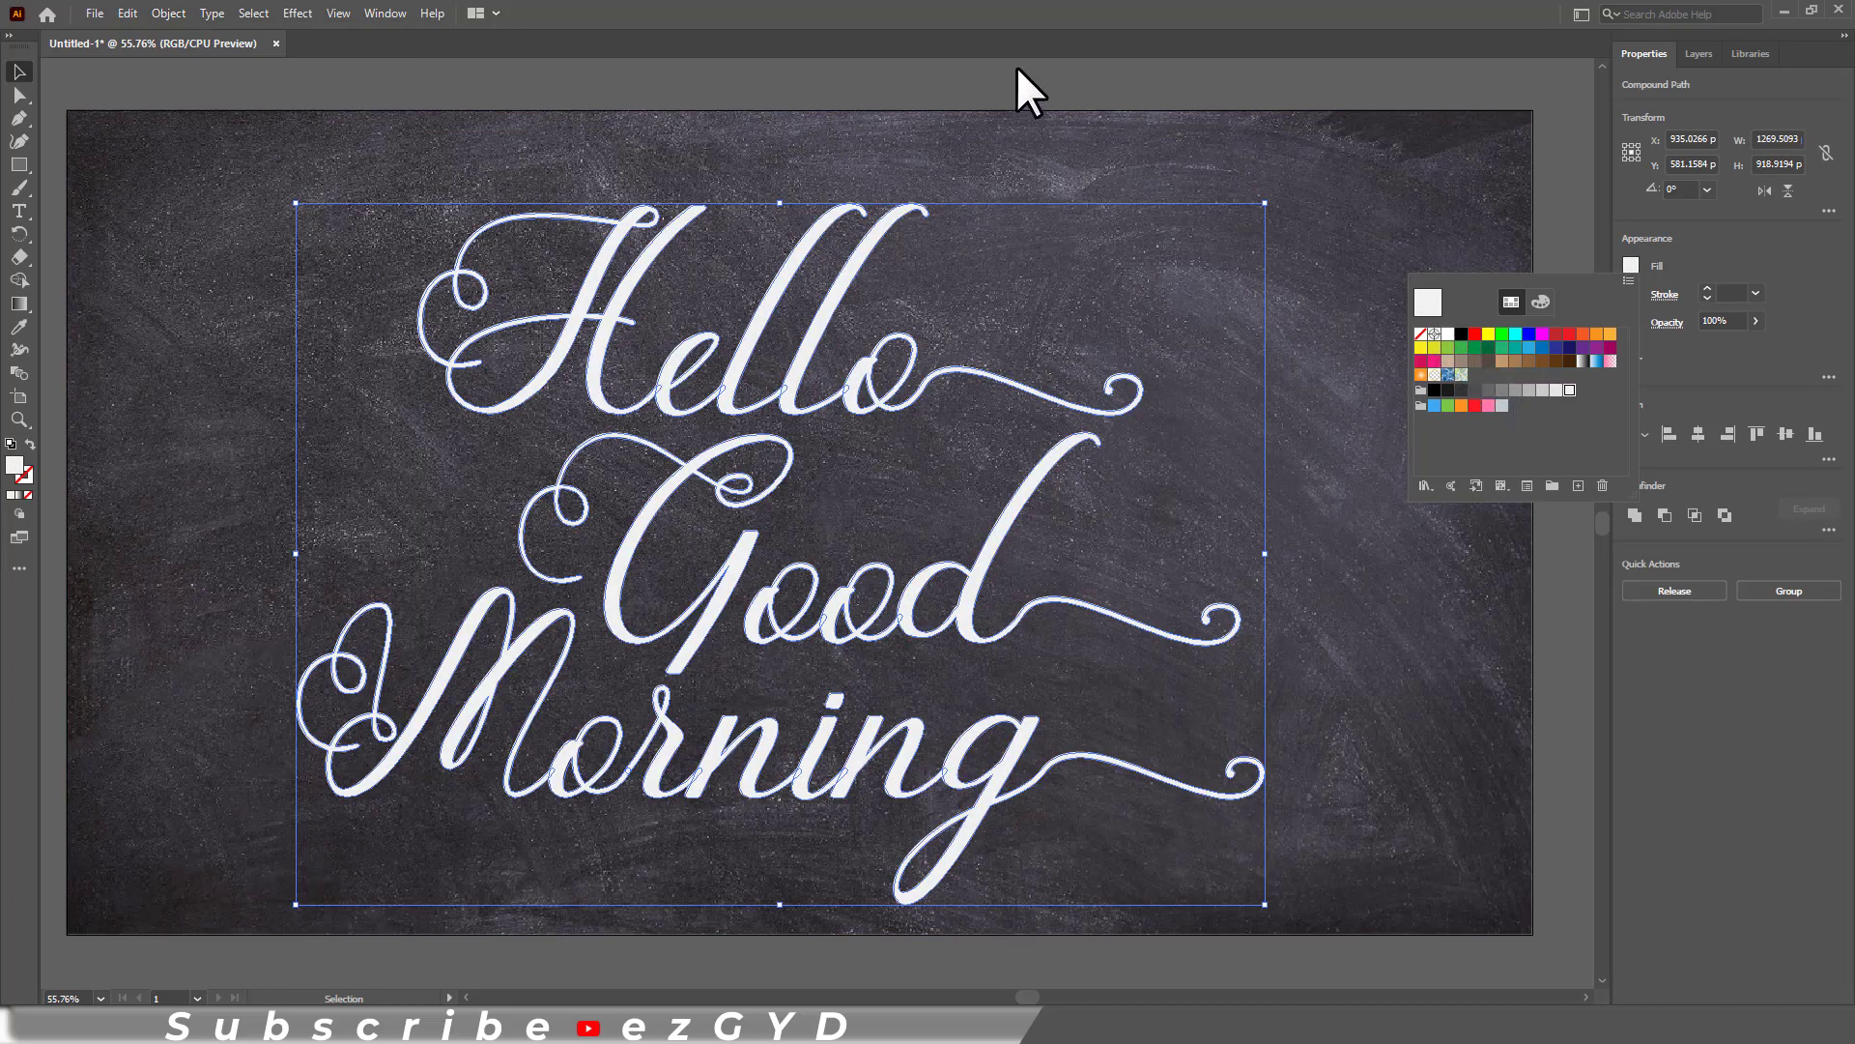
click(1032, 88)
click(1089, 90)
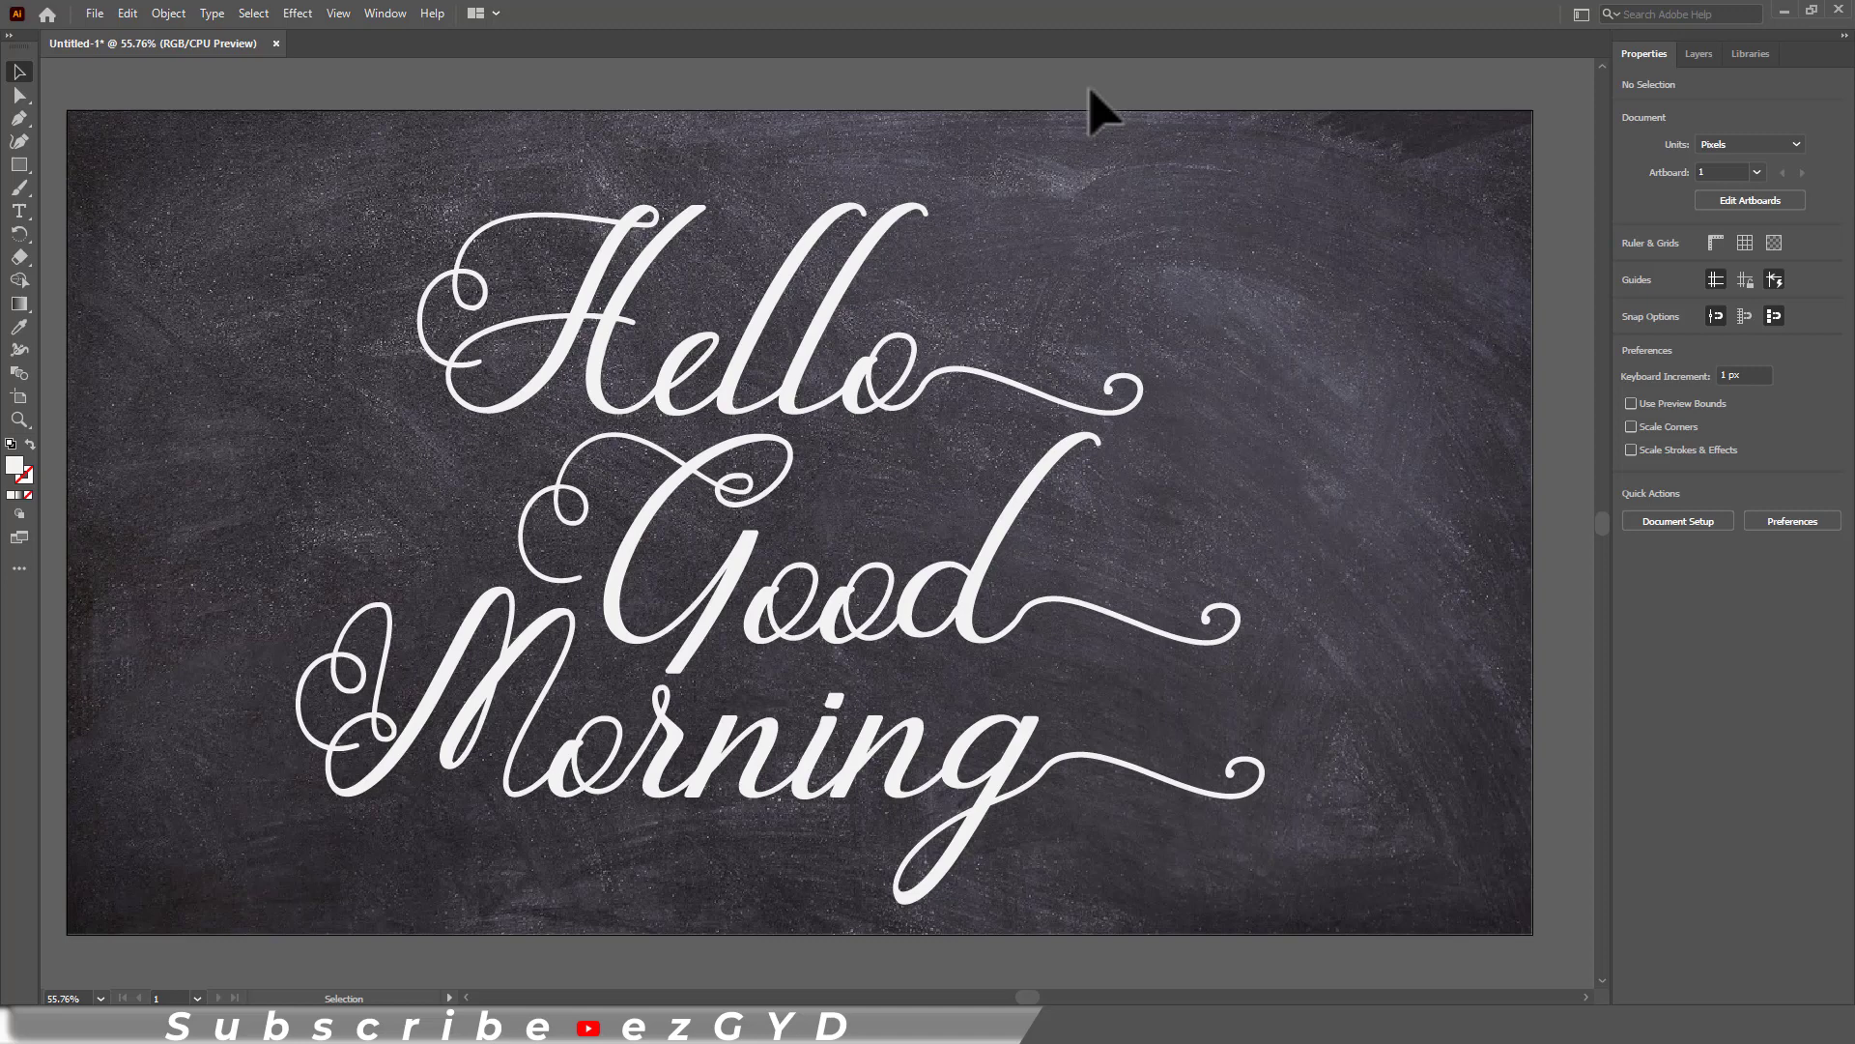
Add the text line "Wishing you a beautiful day ahead" in the chalkboard's lower-left area, sized at 60 pt.
text(Wish)
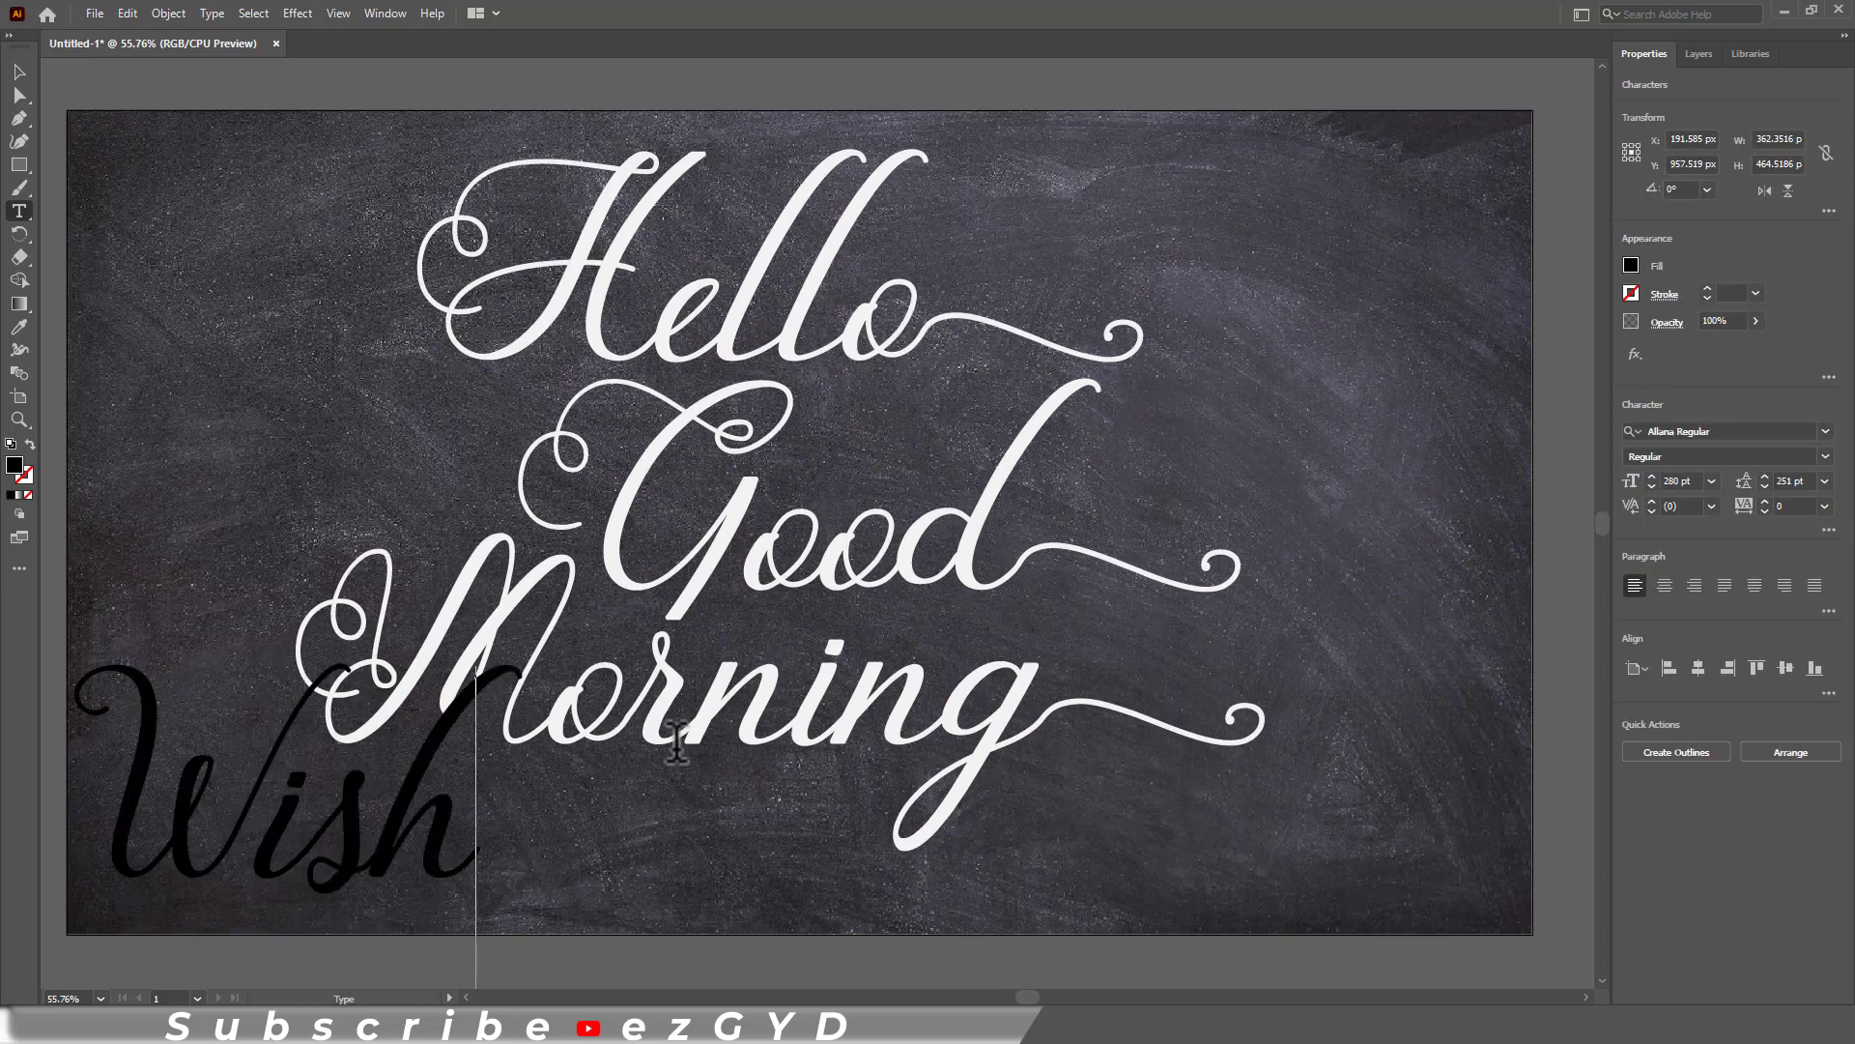
text(ing you a)
key(ctrl+a)
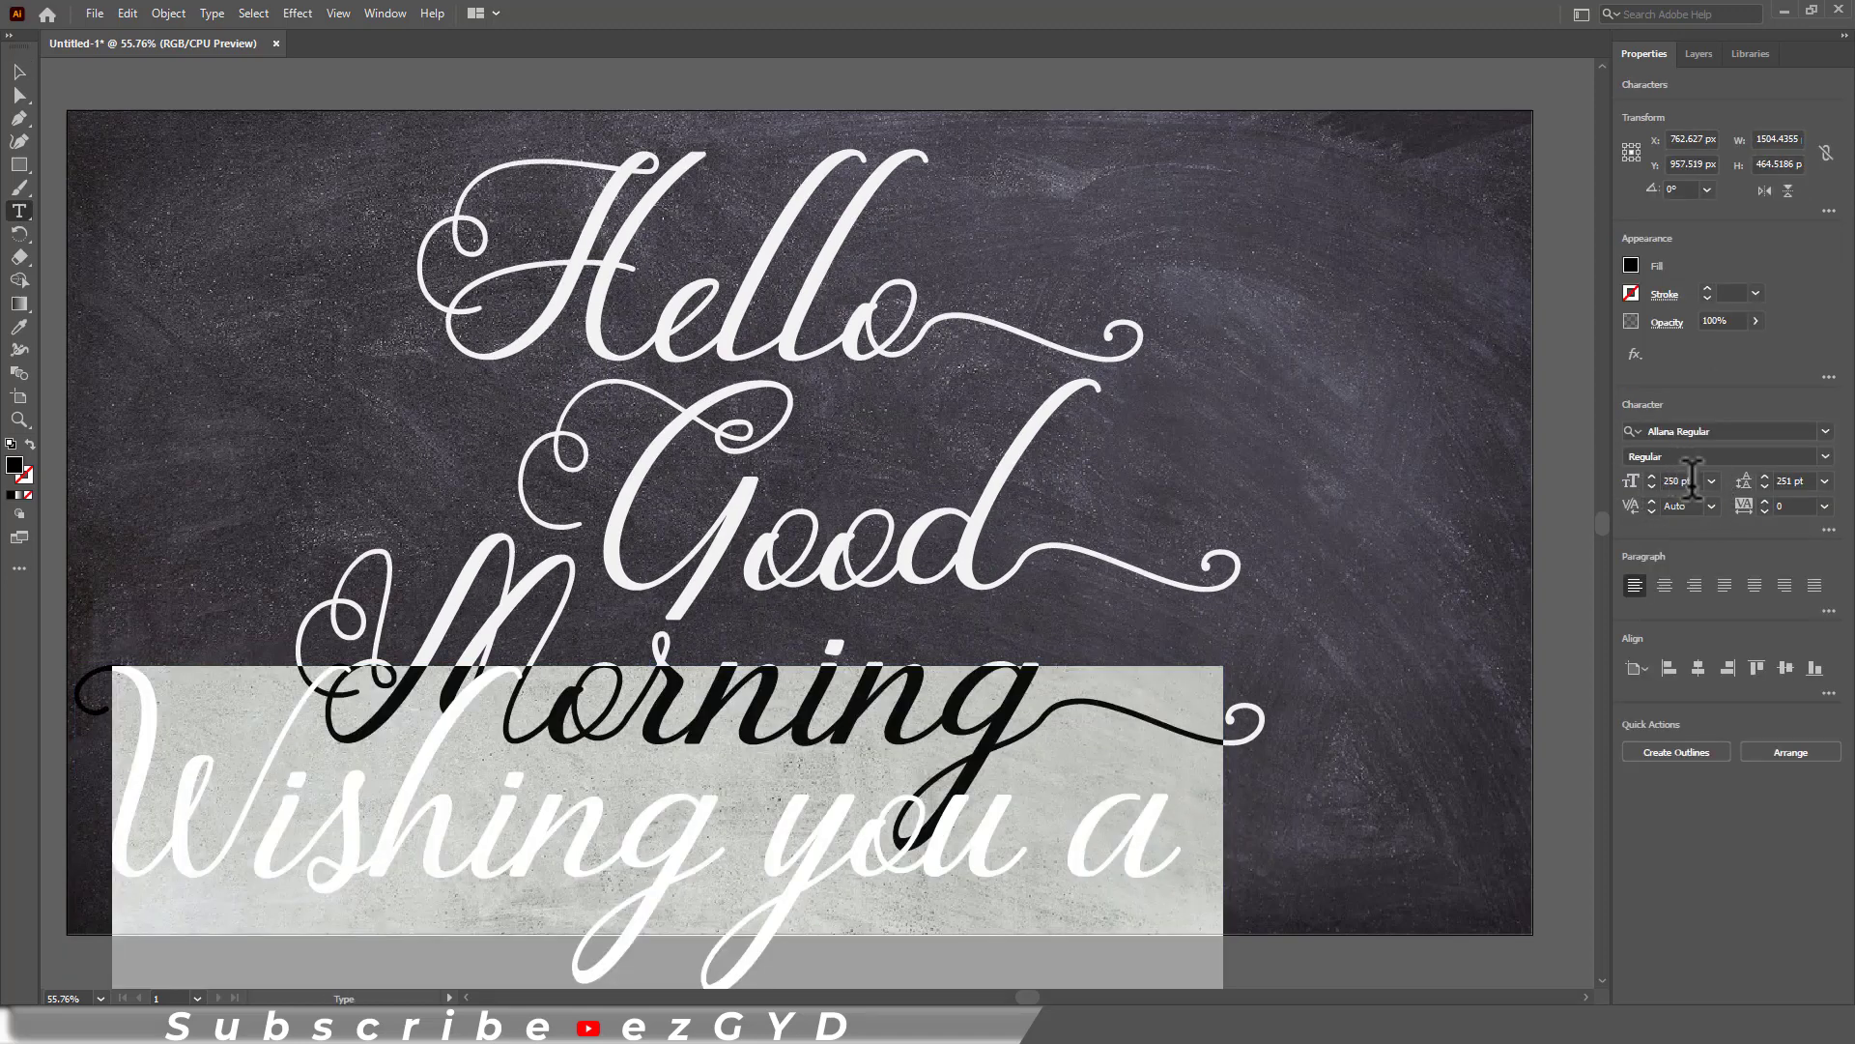
scroll(1691, 478, down, 20)
key(Right)
text(beautiful day ahead)
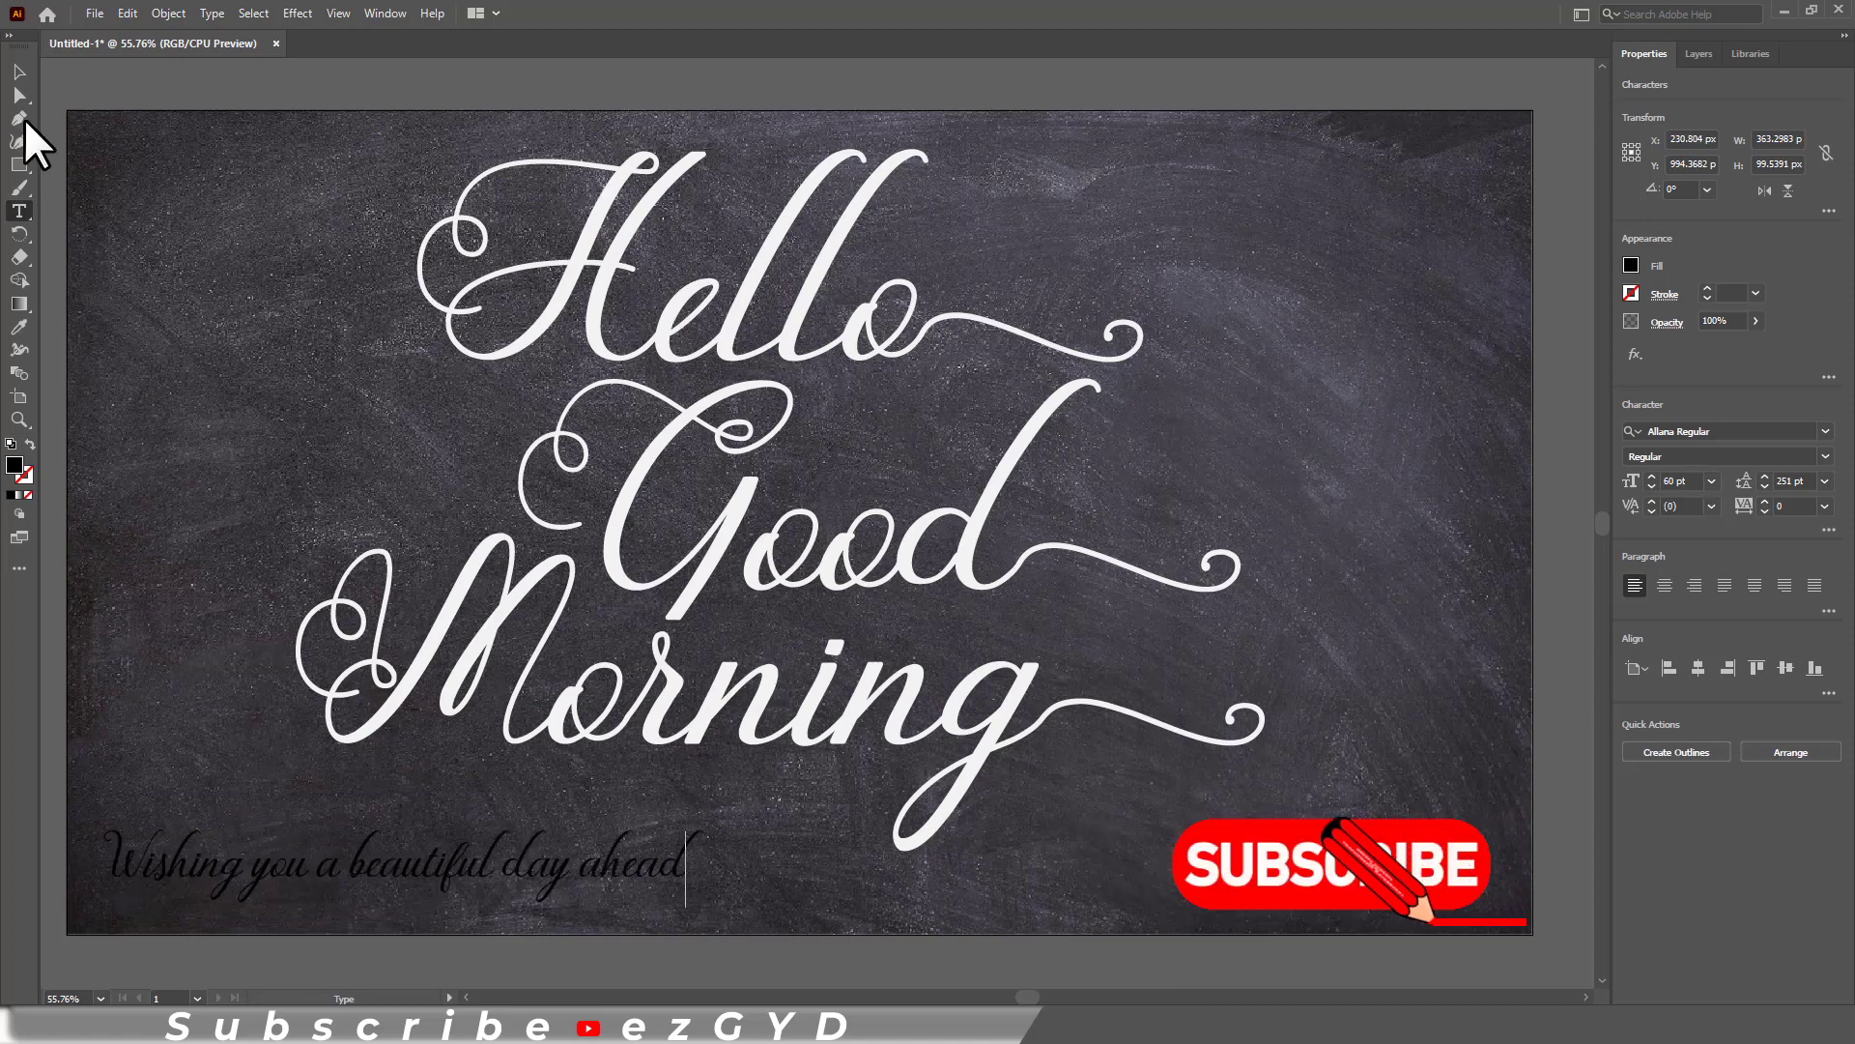
click(18, 71)
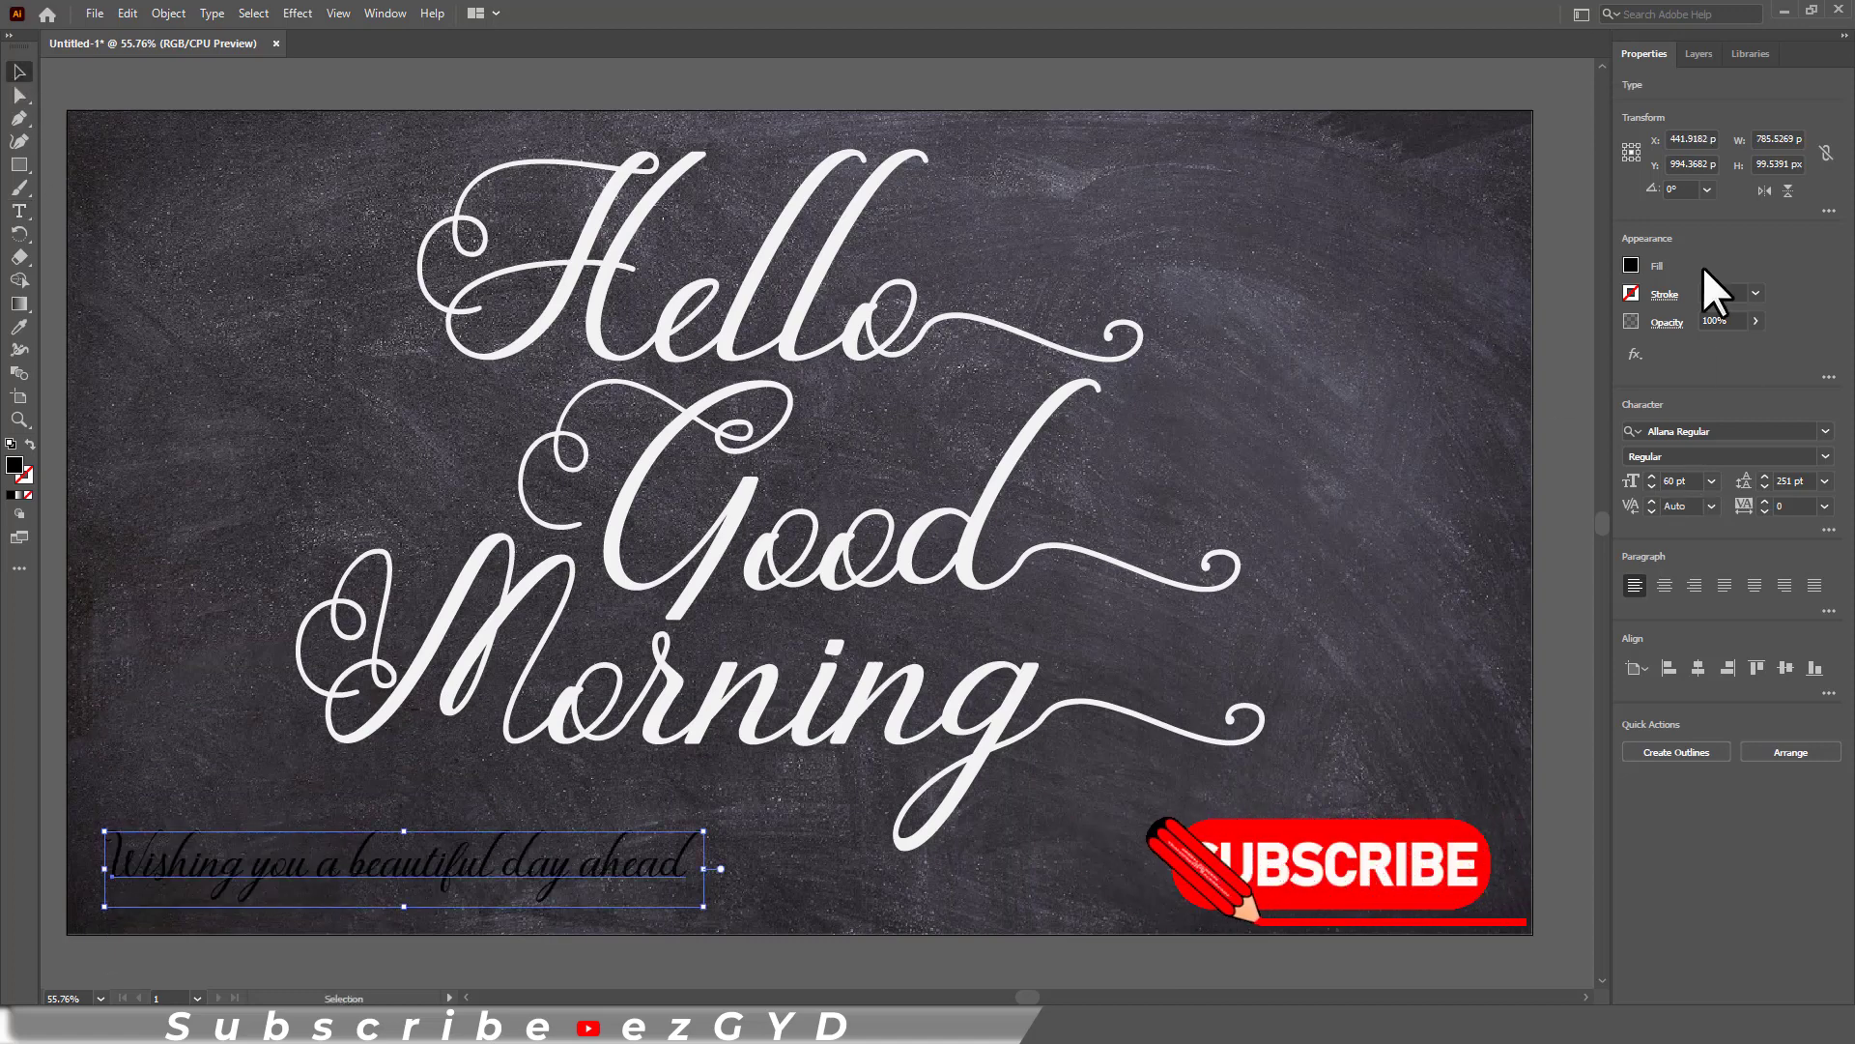
Fill the "Wishing you a beautiful day ahead" line with white.
click(1631, 265)
click(1450, 334)
click(56, 582)
click(45, 663)
Change the font of the "Wishing you a beautiful day ahead" line to Montserrat Regular.
click(411, 887)
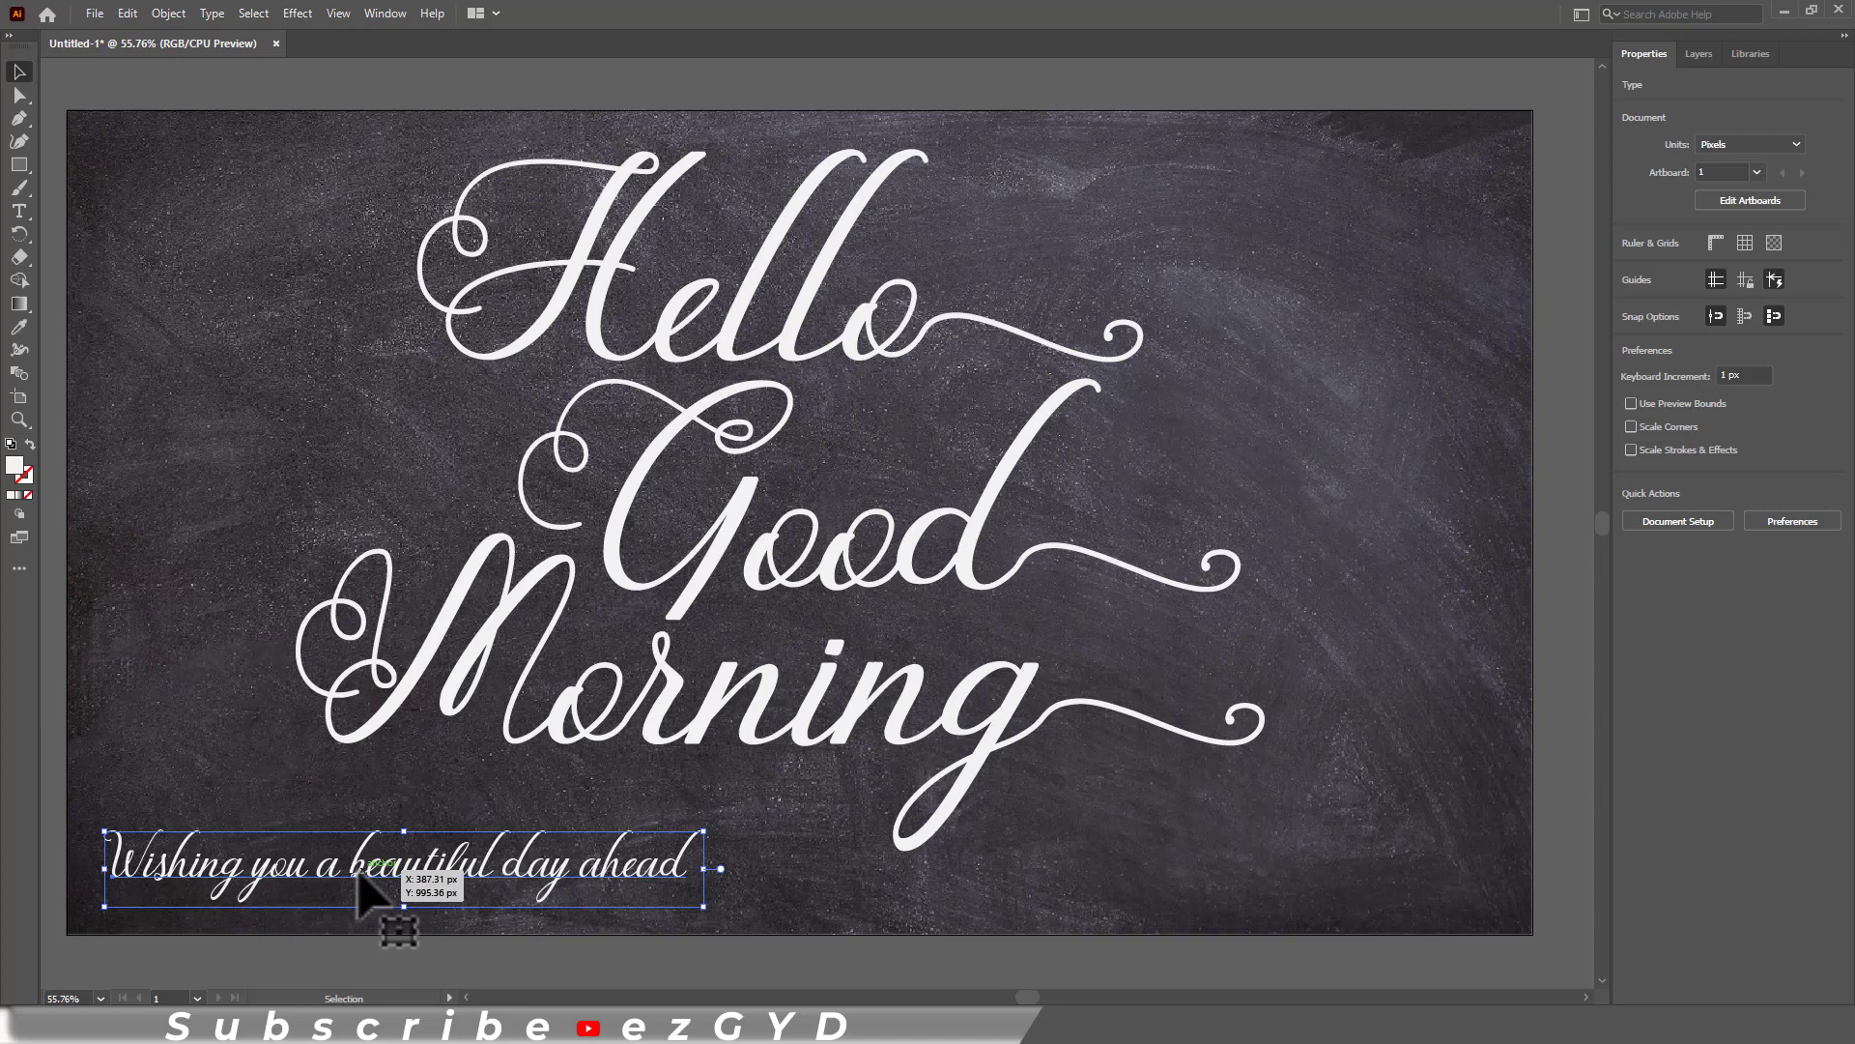
click(1710, 431)
text(montserr)
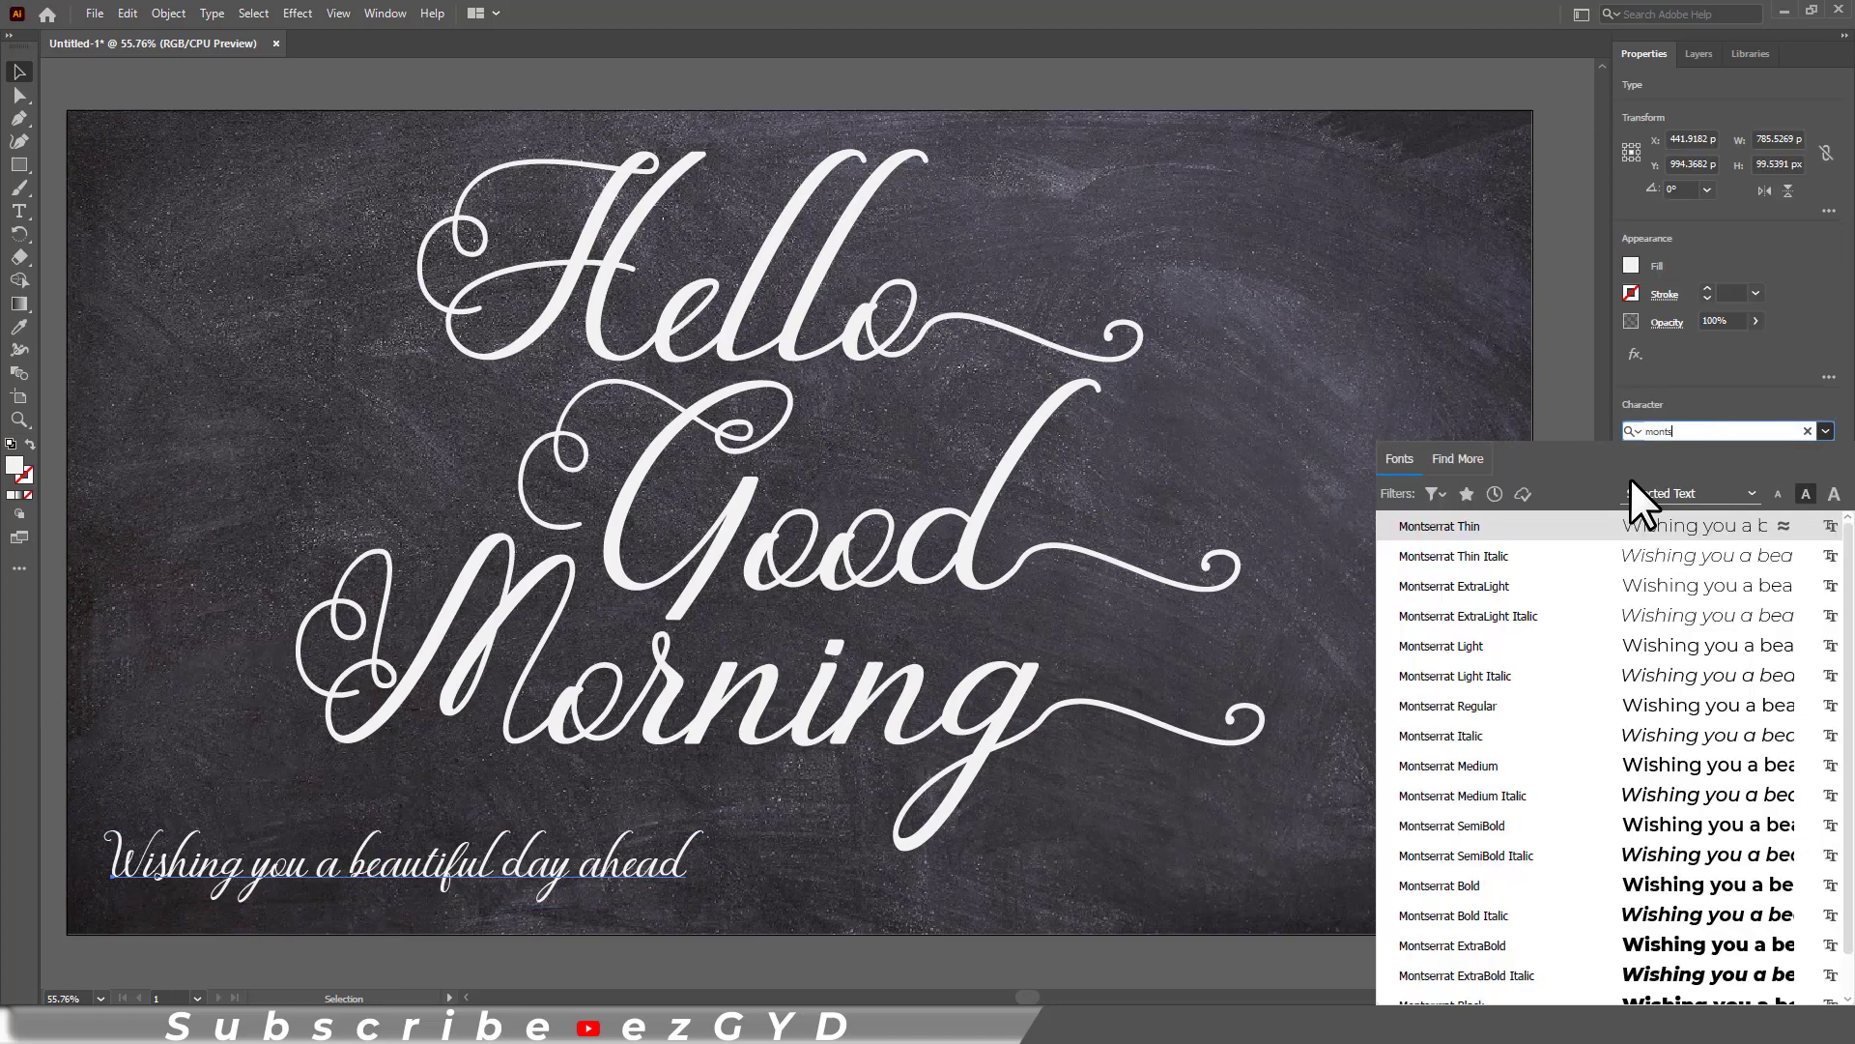
click(1486, 711)
Move the wishing line up directly beneath the word "Morning" and reduce its size to 40 pt.
drag(473, 866, 724, 789)
scroll(1676, 478, down, 4)
scroll(1676, 479, up, 3)
scroll(1690, 483, down, 1)
Set the wishing line's style to Bold and shift it left so it clears the tail of the "g" in "Morning".
click(1729, 454)
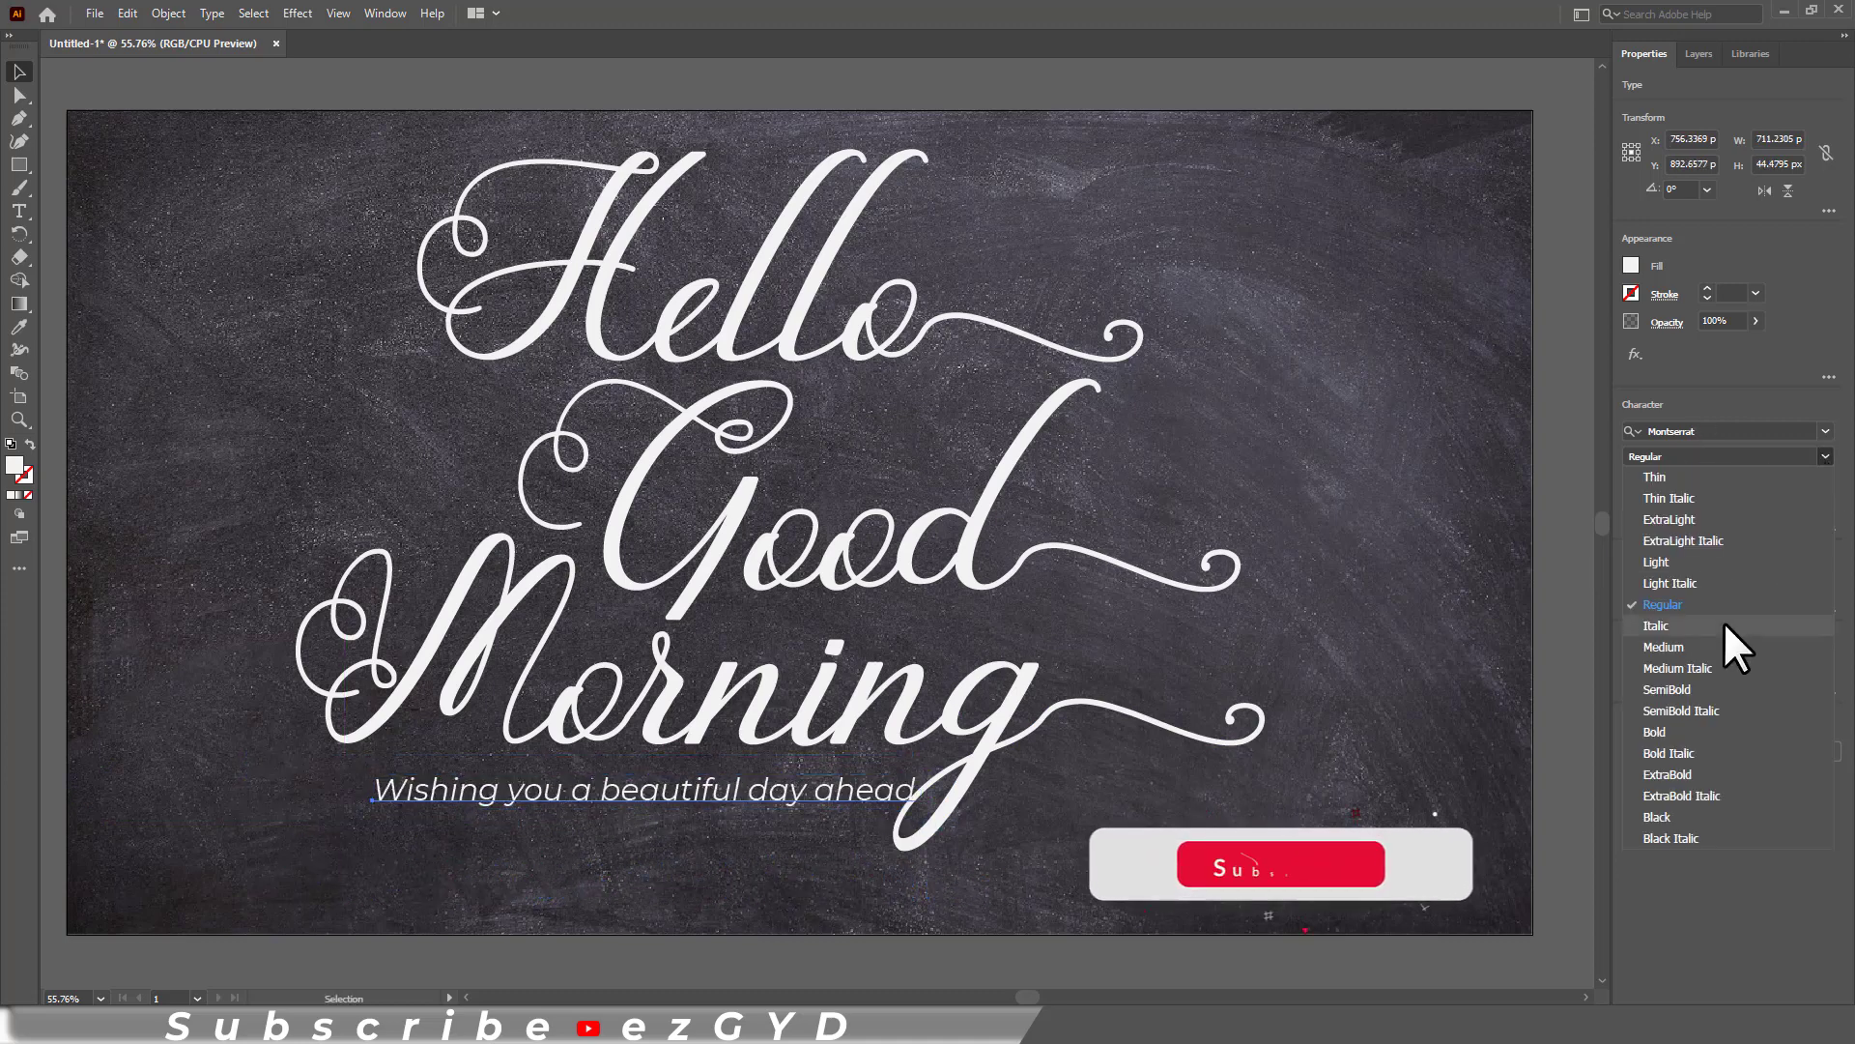
click(1702, 727)
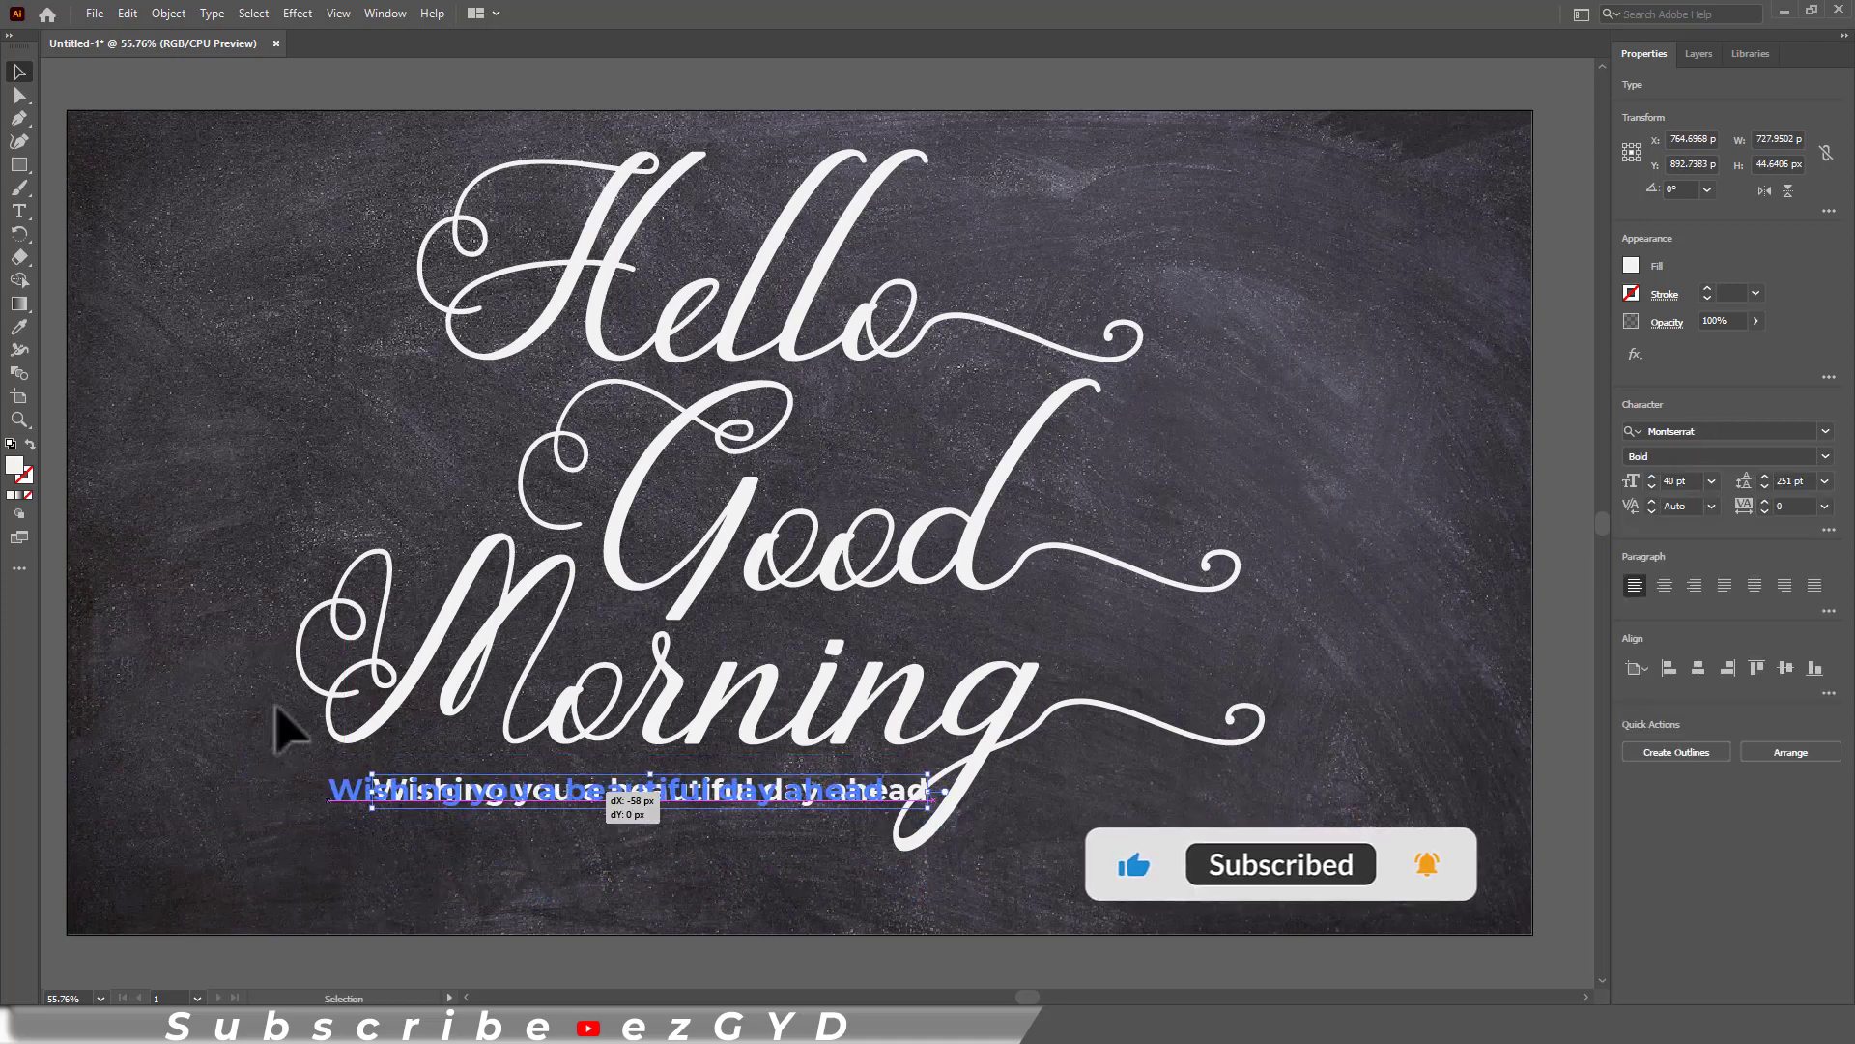
click(522, 860)
drag(597, 784, 639, 795)
click(633, 881)
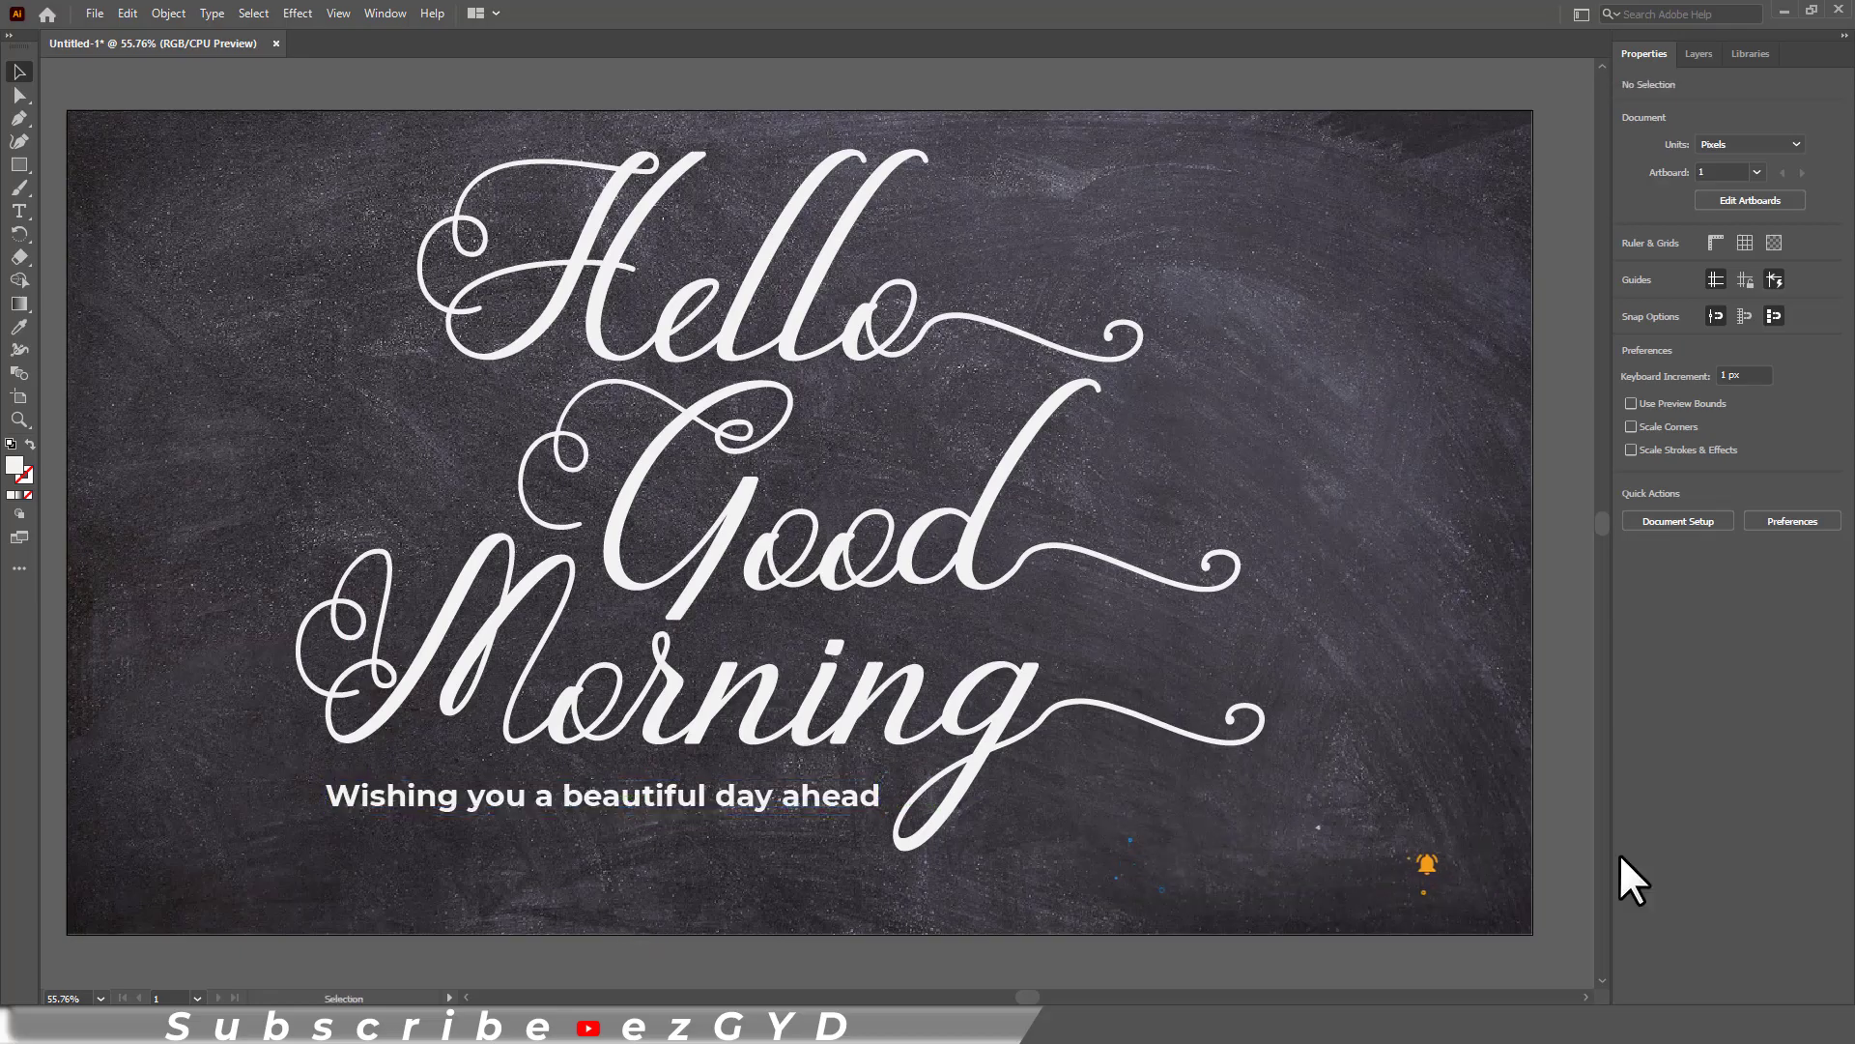